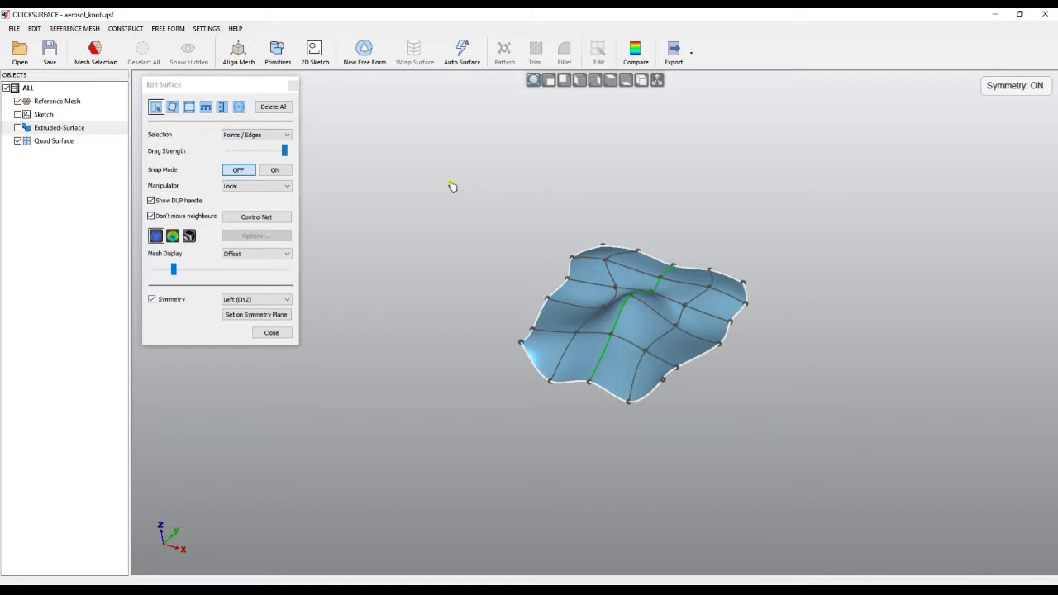
Try deleting the whole quad surface by selecting all of its points and edges
drag(444, 180, 866, 477)
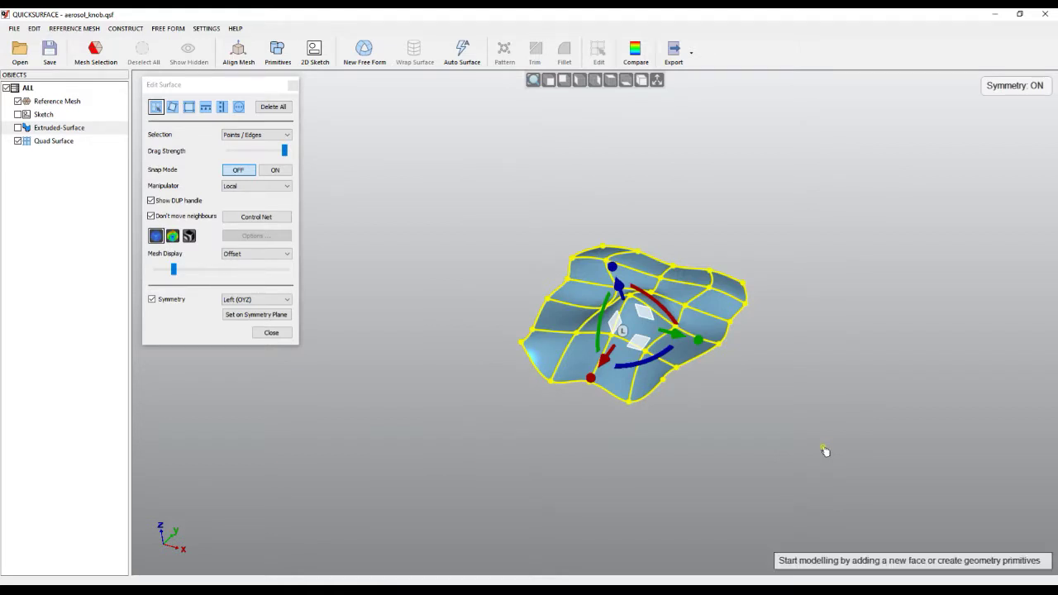
key(Delete)
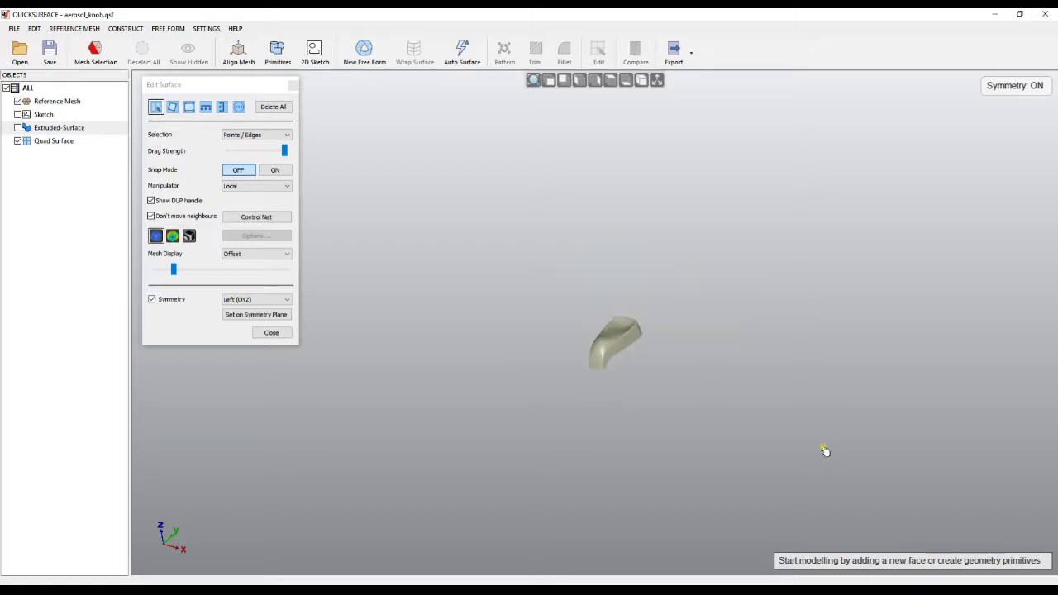
scroll(608, 368, up, 5)
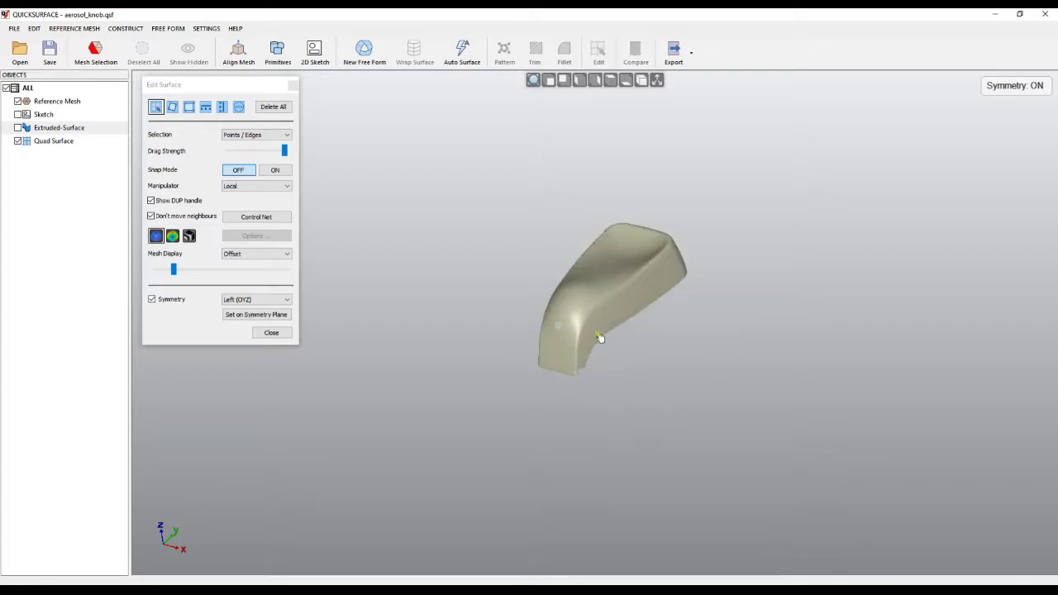
scroll(608, 275, up, 2)
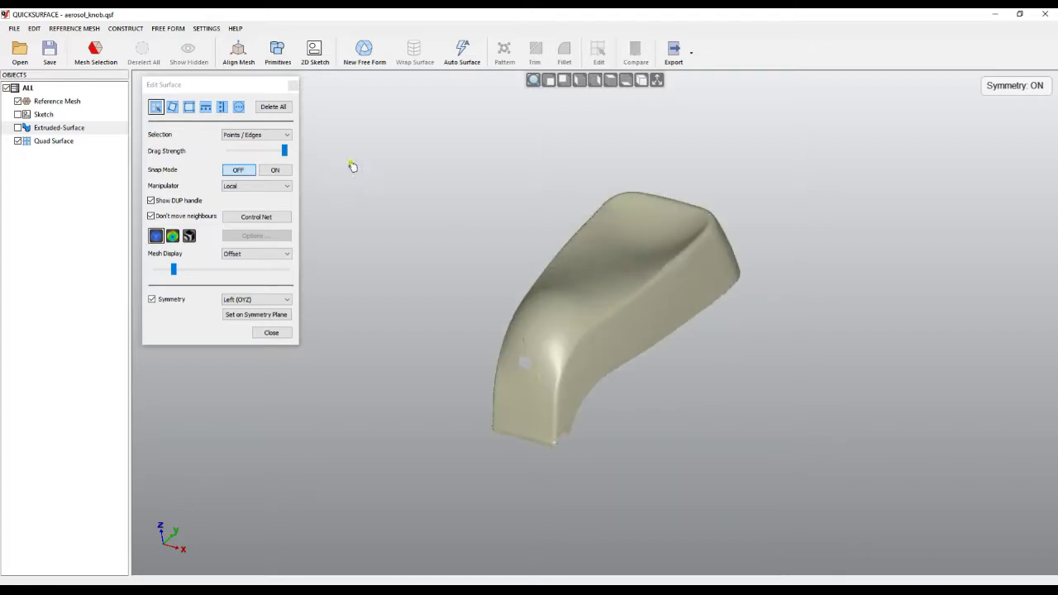
right_click(472, 268)
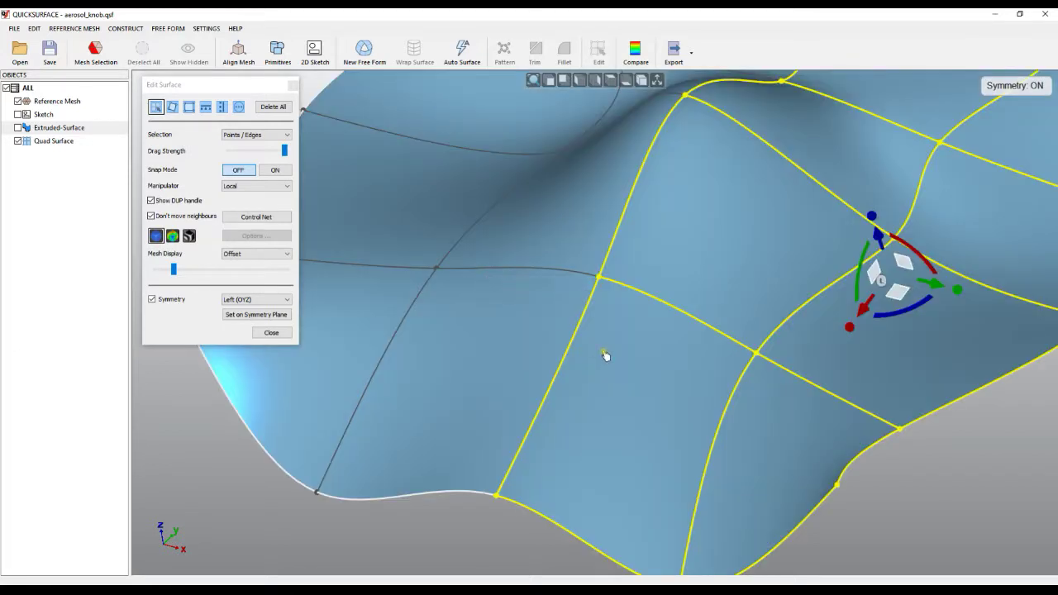
Clear the selection and delete all faces of the quad surface, confirming the deletion
scroll(604, 353, down, 5)
click(507, 286)
click(273, 107)
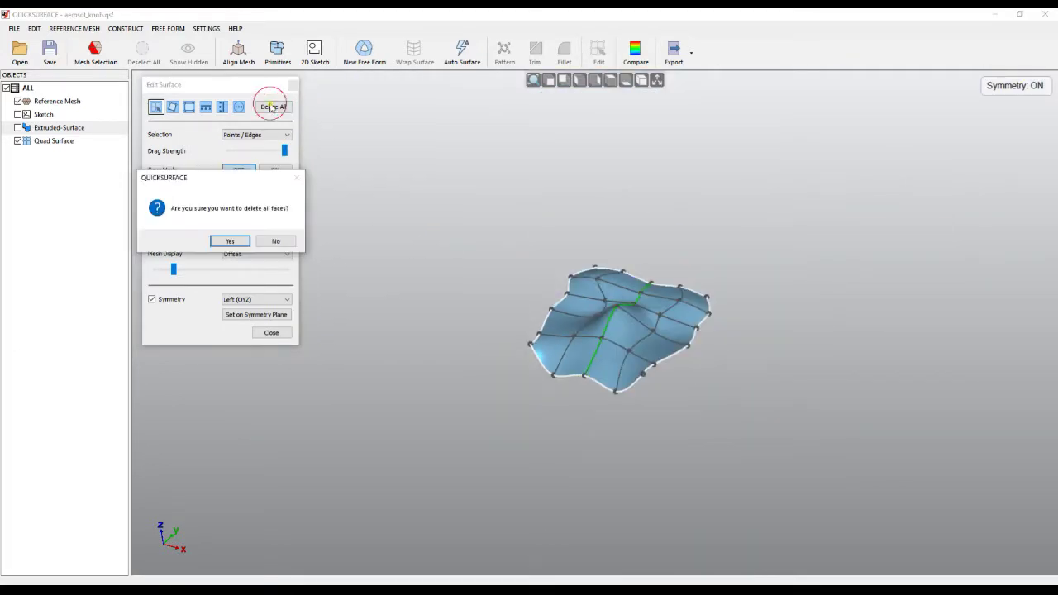
click(228, 240)
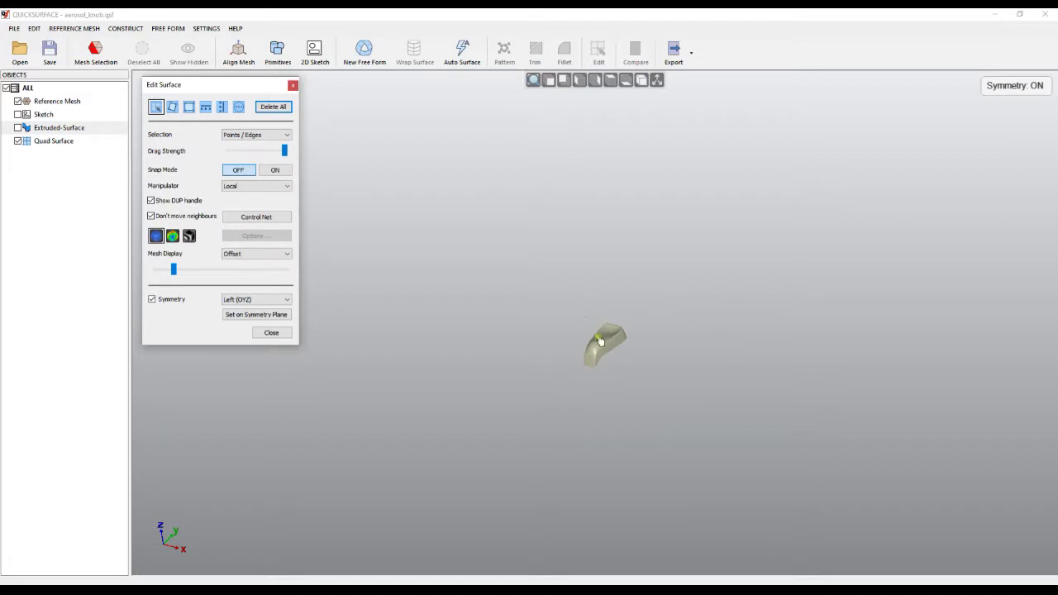
Turn off symmetry for the quad surface without keeping the mirrored points
scroll(601, 348, up, 3)
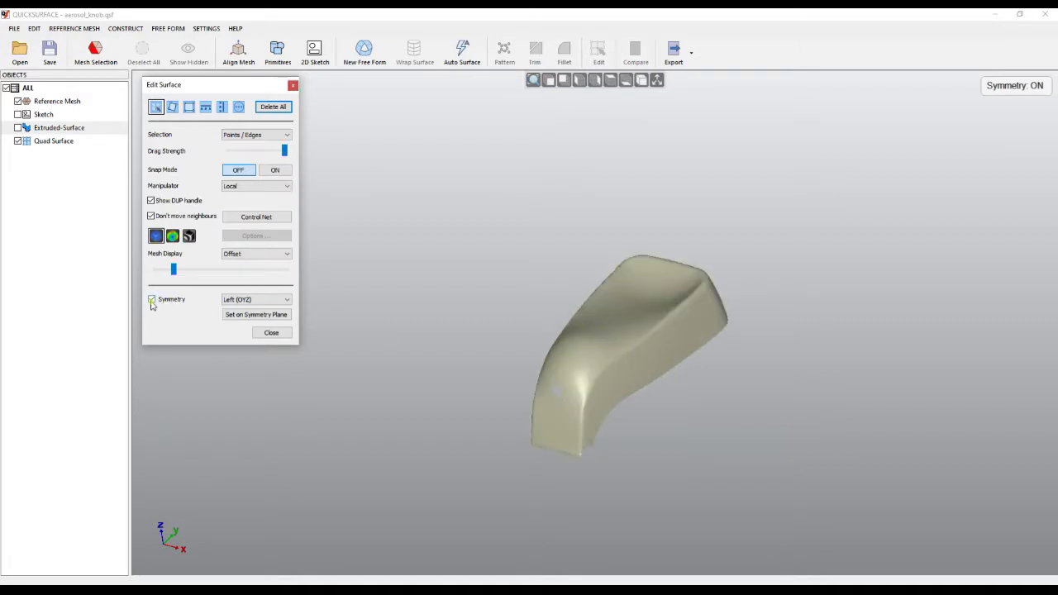
click(152, 300)
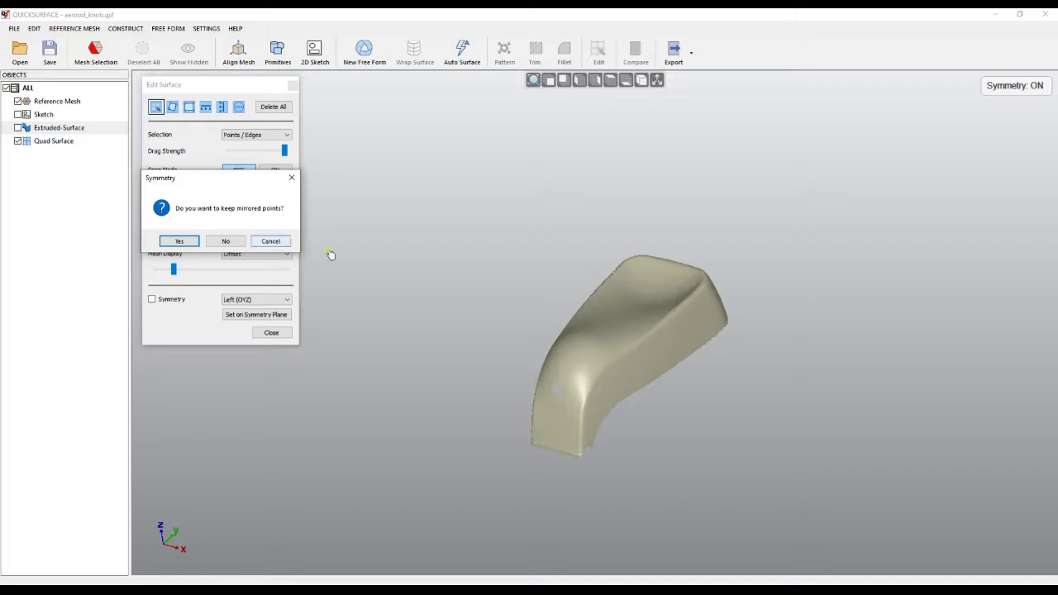
click(224, 240)
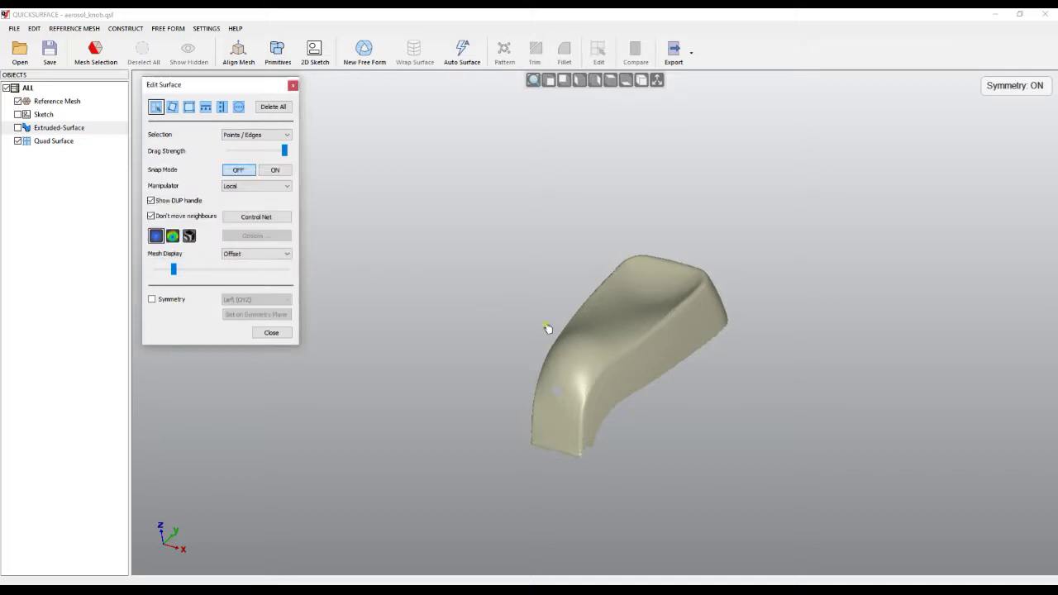
Switch Snap Mode on for editing the surface over the knob mesh
mouse_move(562, 425)
middle_down()
mouse_move(579, 361)
mouse_move(580, 383)
middle_up()
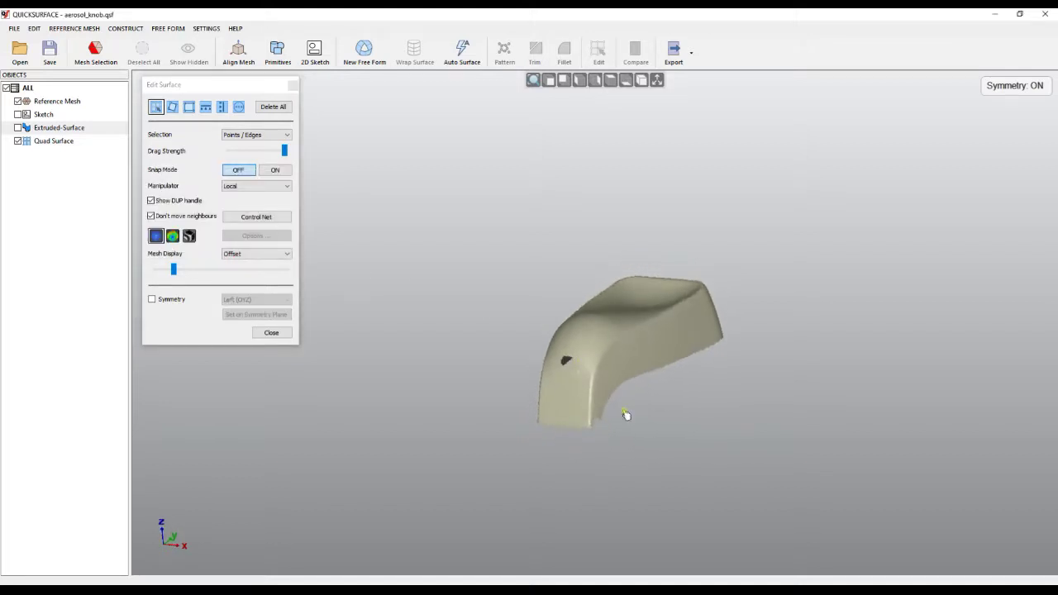
middle_drag(822, 463, 795, 515)
right_drag(795, 515, 794, 531)
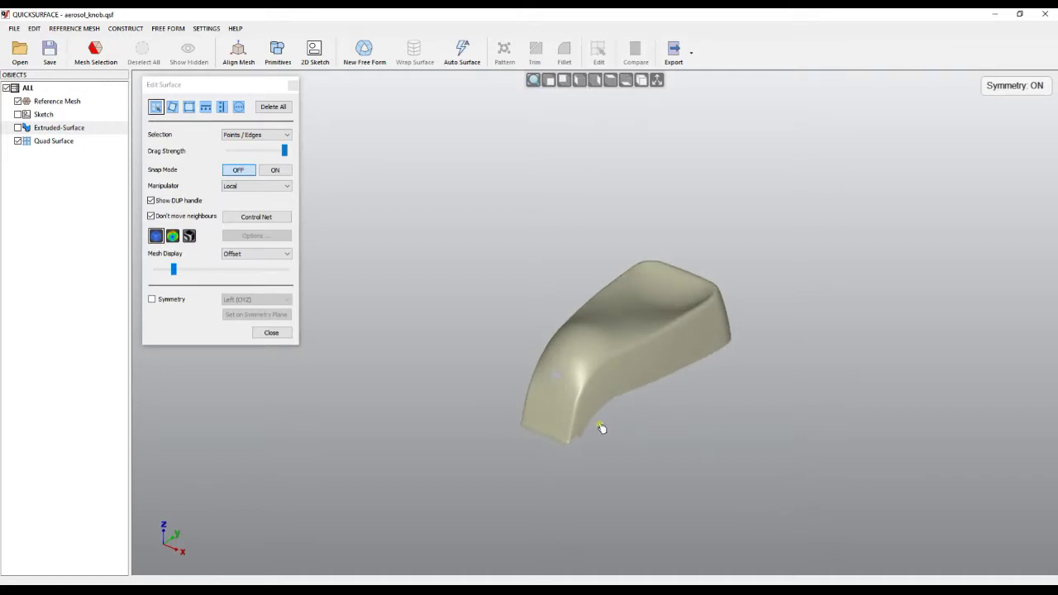
scroll(588, 430, up, 2)
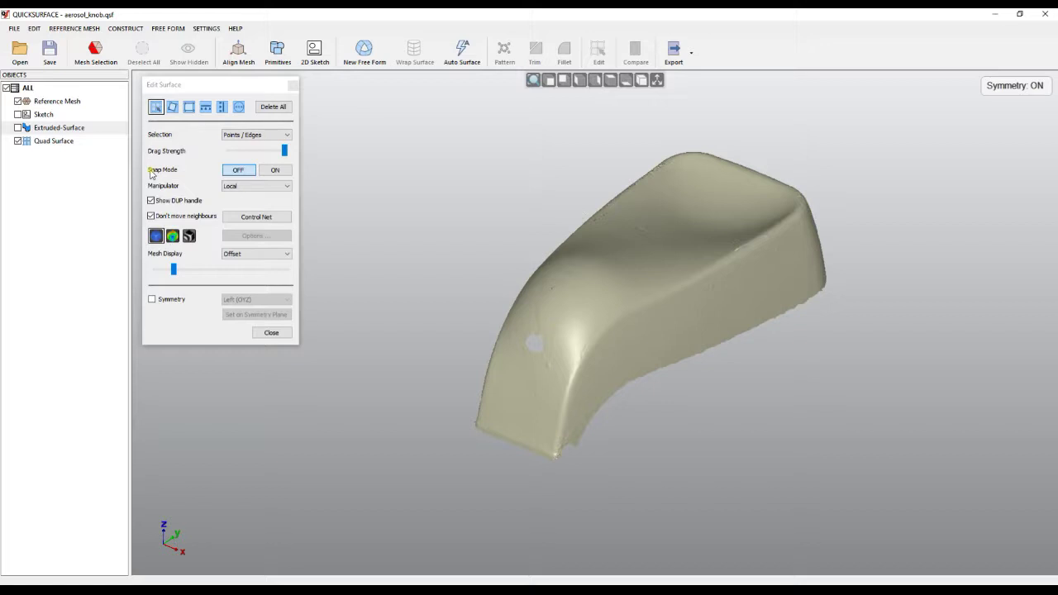
click(275, 170)
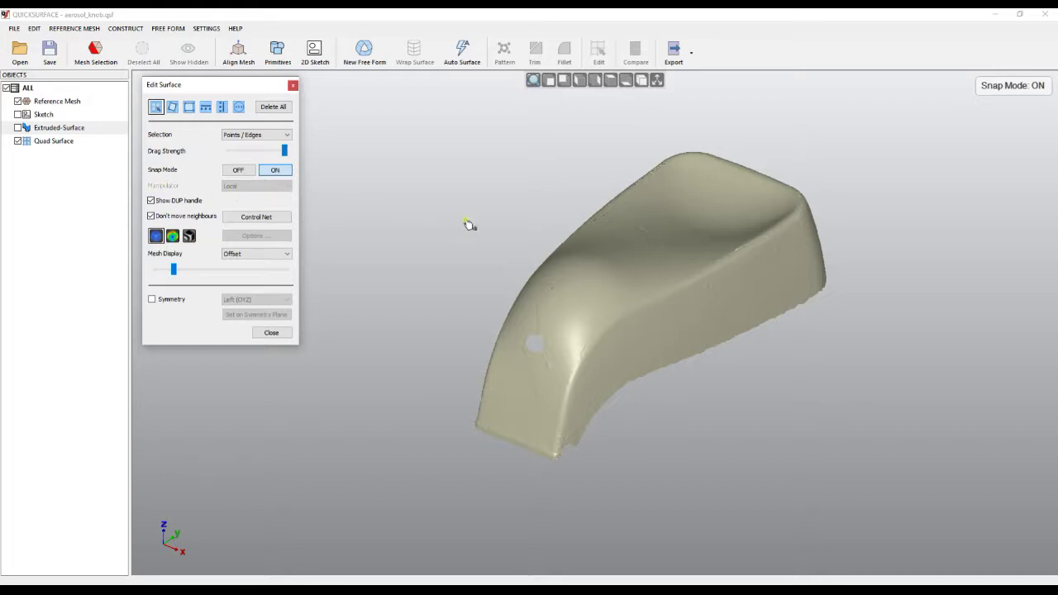
Add a four-point face on the knob's narrow front, from just above the hole down to the lower end and across to the side edge
scroll(569, 386, up, 3)
right_drag(560, 404, 677, 406)
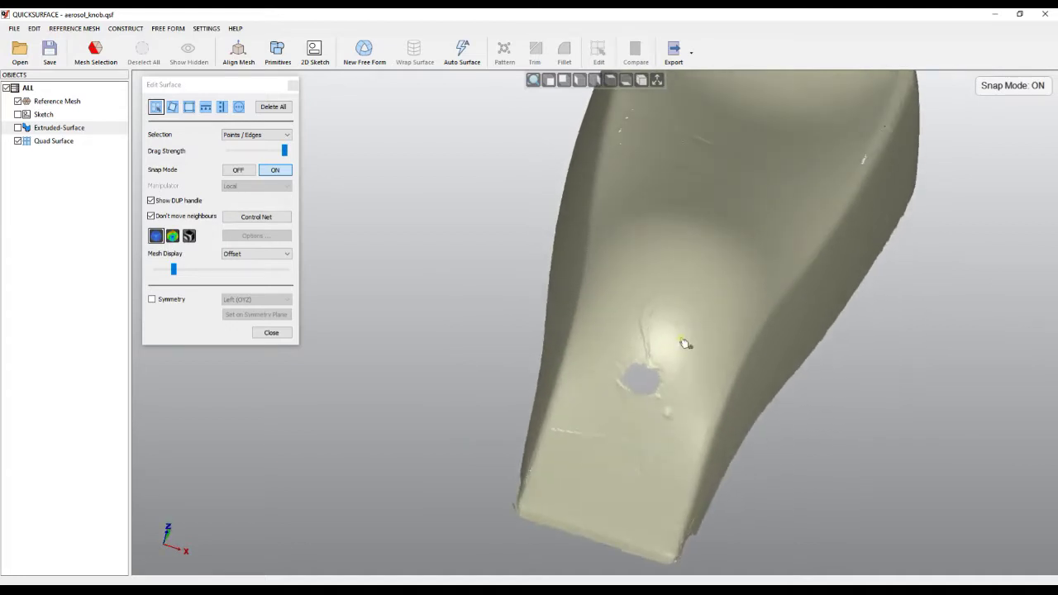
right_drag(666, 461, 539, 459)
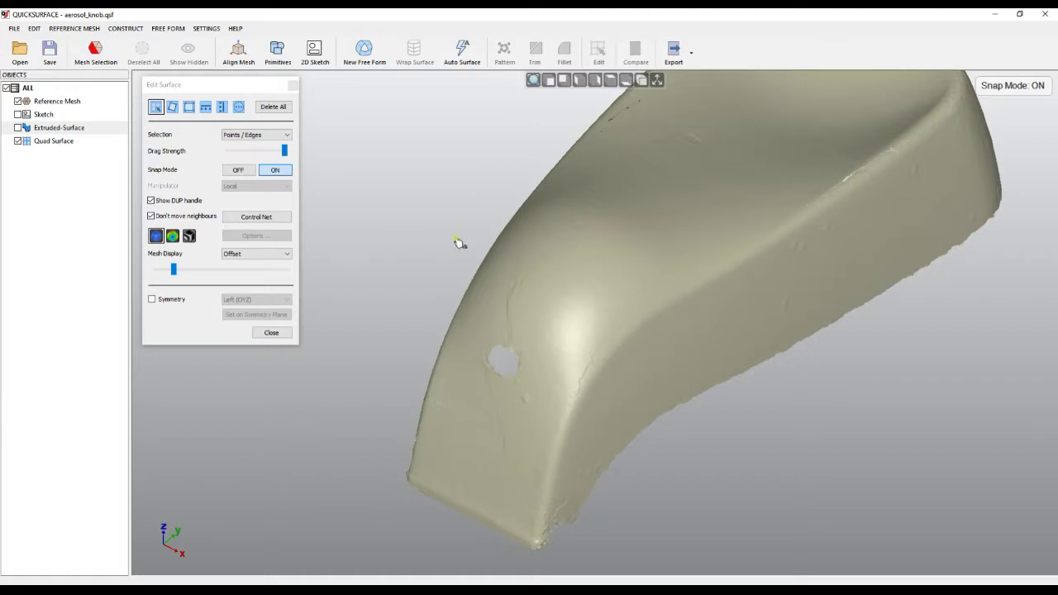
click(172, 107)
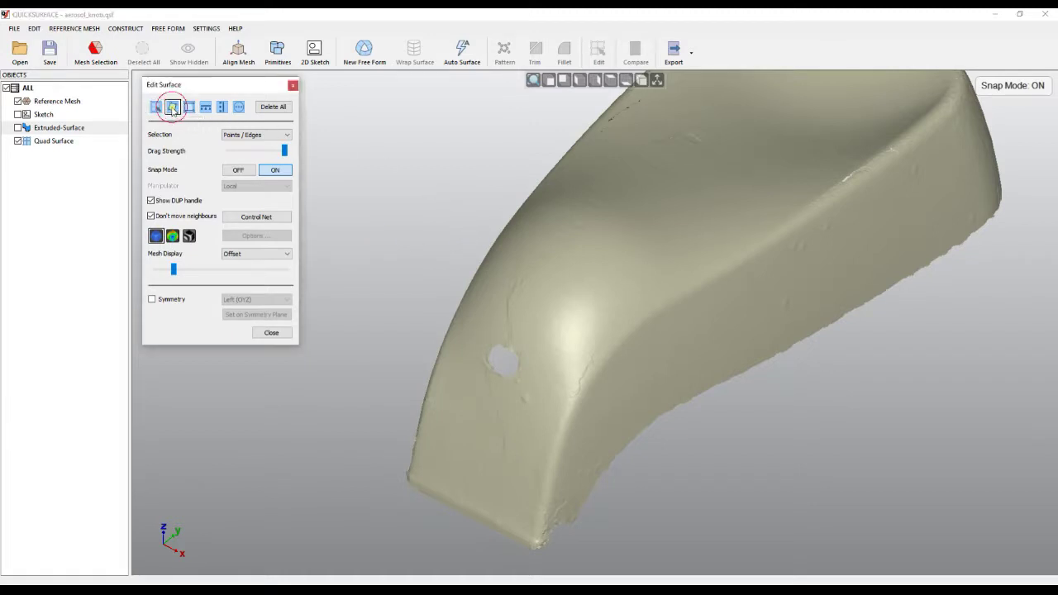
mouse_move(594, 385)
right_down()
mouse_move(718, 381)
mouse_move(706, 362)
right_up()
click(632, 309)
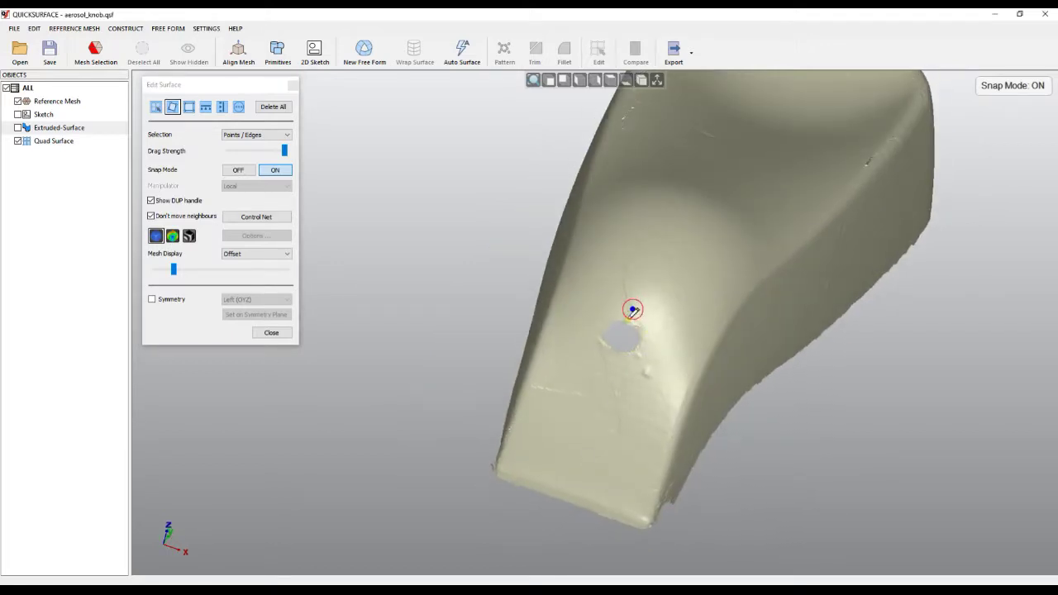
click(583, 487)
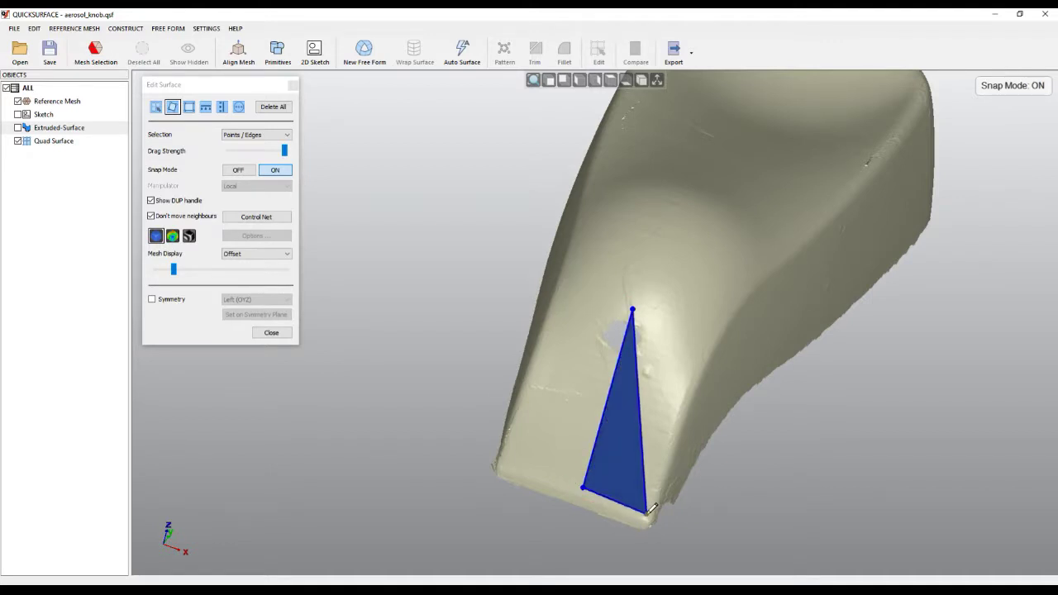
click(646, 502)
click(708, 338)
Extrude the face's long outer edge onto the knob's side wall and reposition the two new corner points near the mesh's lower border
right_drag(775, 424, 670, 377)
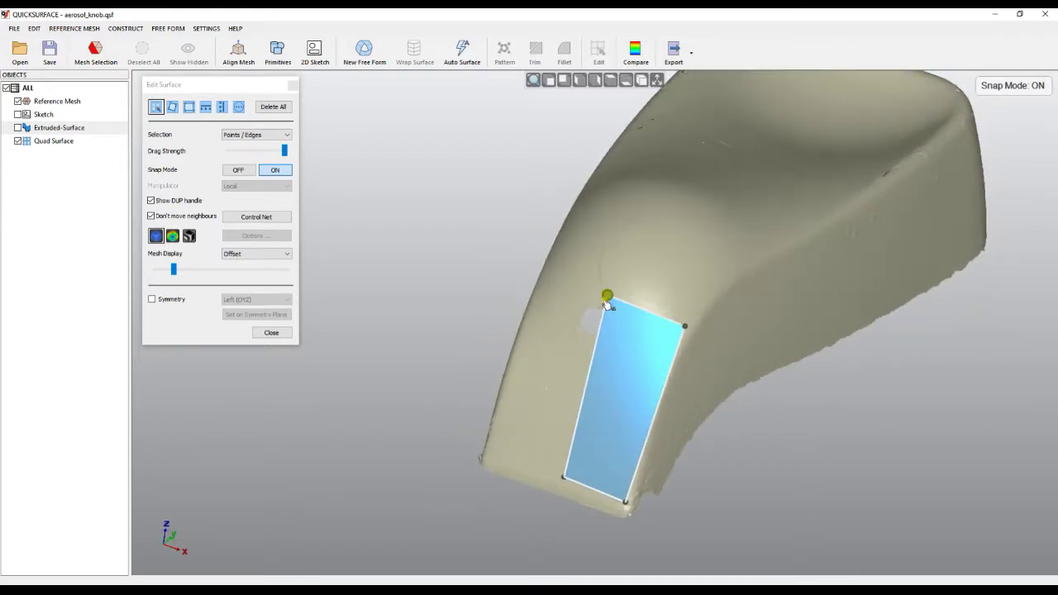
mouse_move(723, 385)
right_down()
mouse_move(772, 465)
mouse_move(581, 418)
mouse_move(432, 234)
mouse_move(404, 240)
mouse_move(619, 331)
mouse_move(678, 372)
mouse_move(697, 403)
mouse_move(685, 460)
mouse_move(669, 470)
mouse_move(628, 450)
mouse_move(600, 411)
right_up()
scroll(598, 462, up, 2)
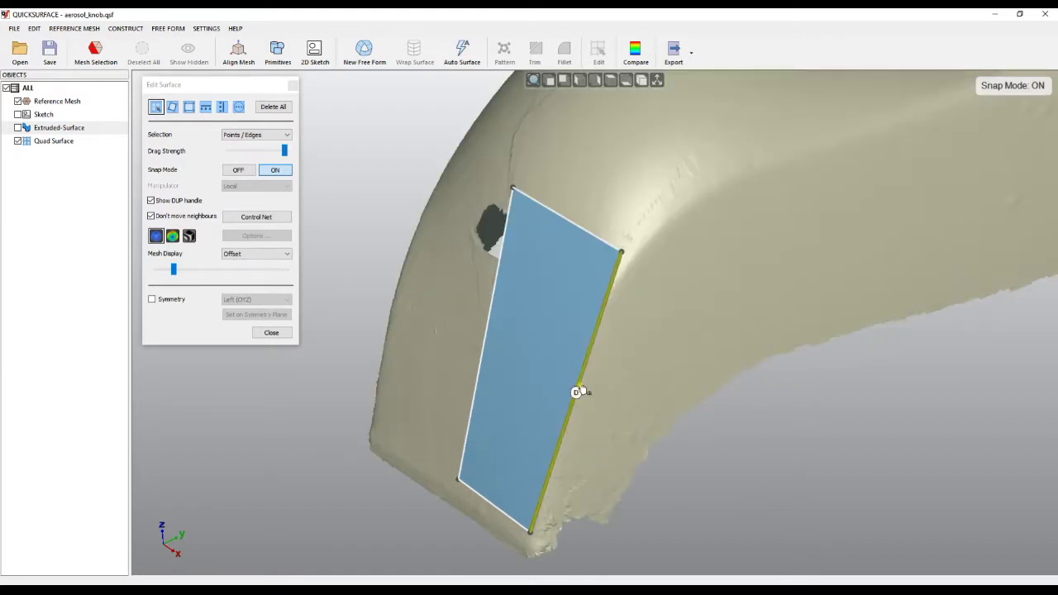
drag(576, 393, 832, 422)
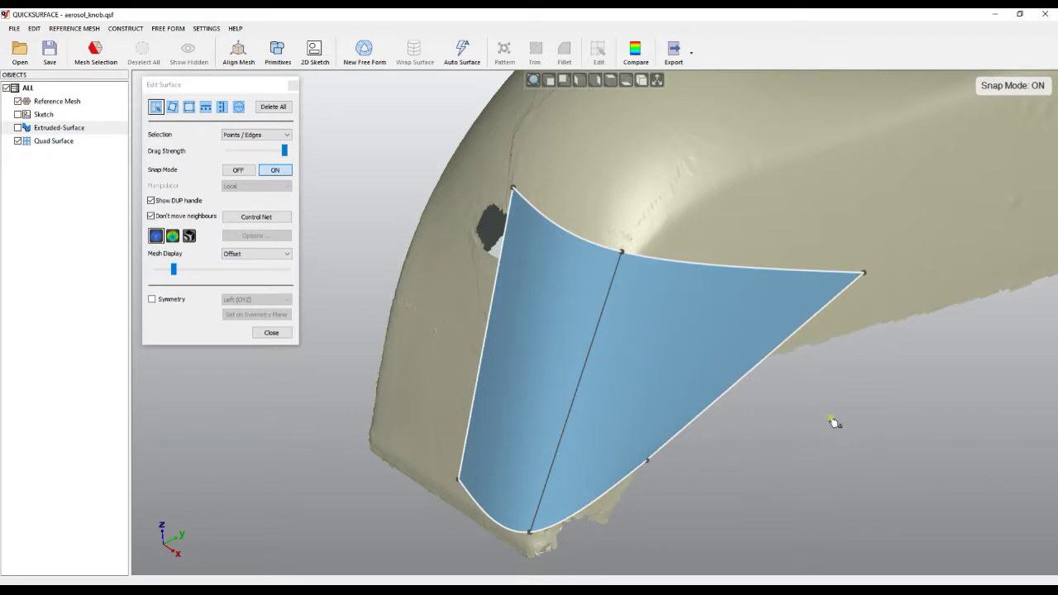
right_drag(666, 469, 645, 398)
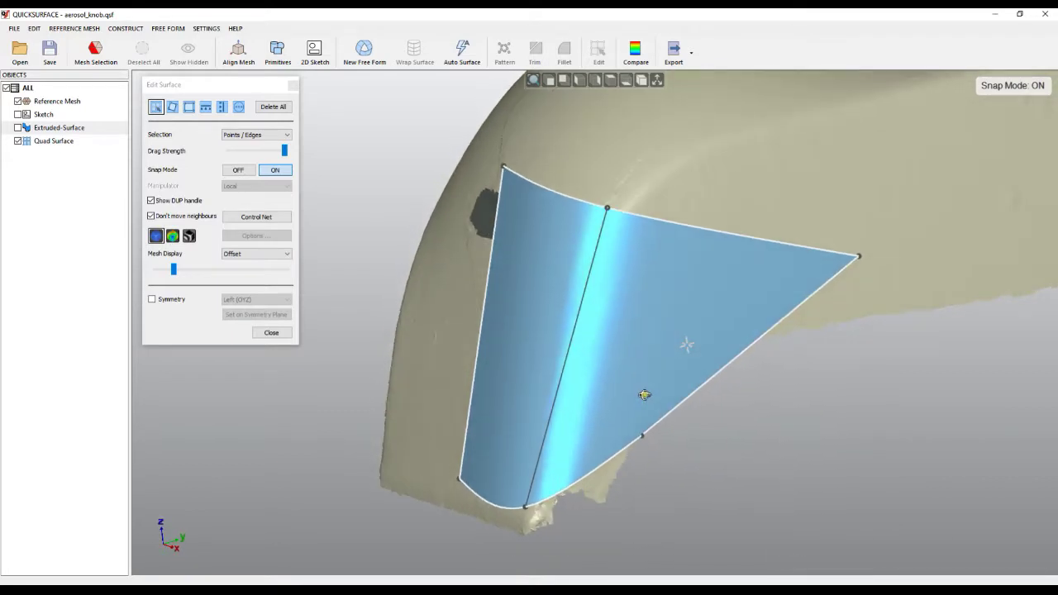
drag(644, 424, 601, 494)
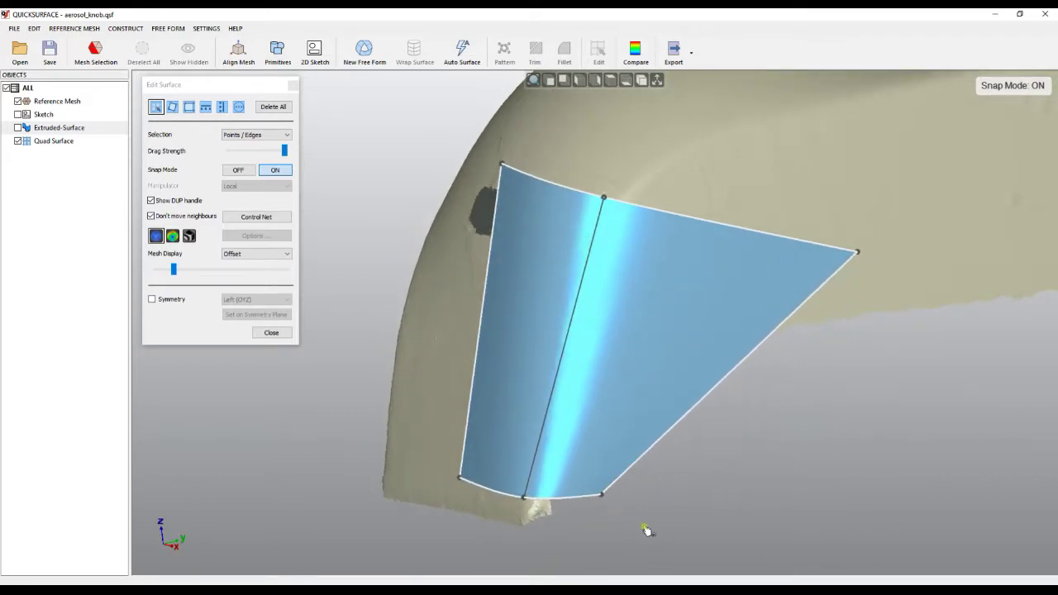
drag(856, 252, 710, 357)
Extrude the two upper edges of the patch together along the knob and adjust the new strip's lower and upper corner points on the mesh
right_drag(559, 385, 715, 295)
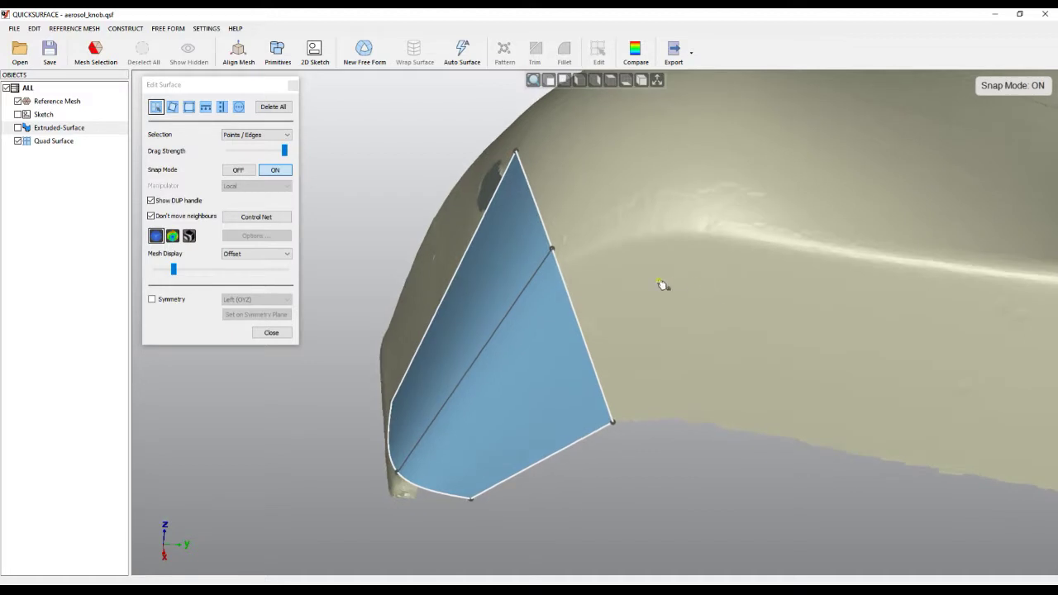
click(573, 301)
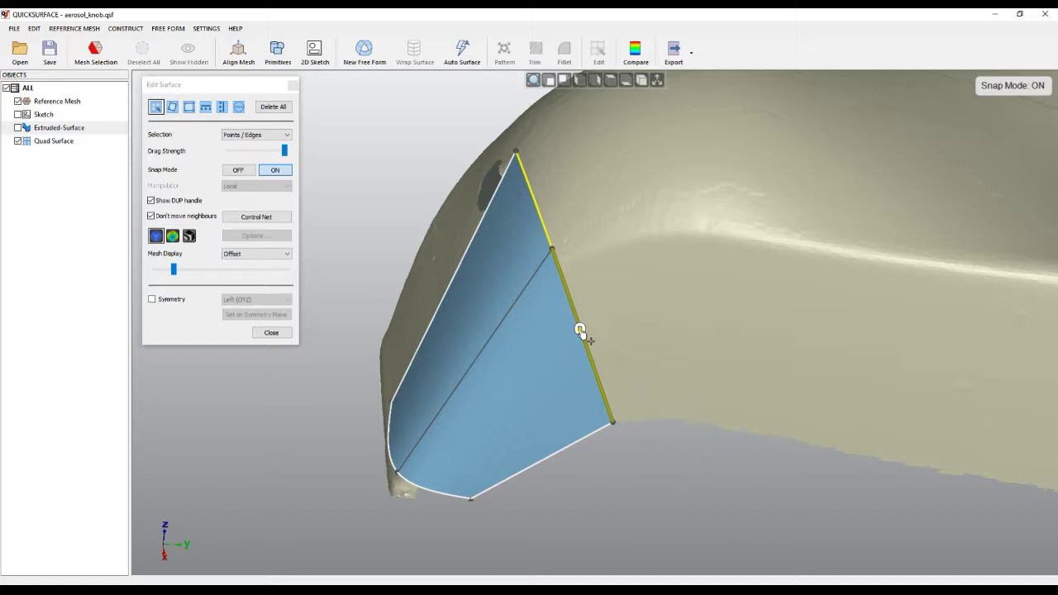
drag(579, 330, 813, 331)
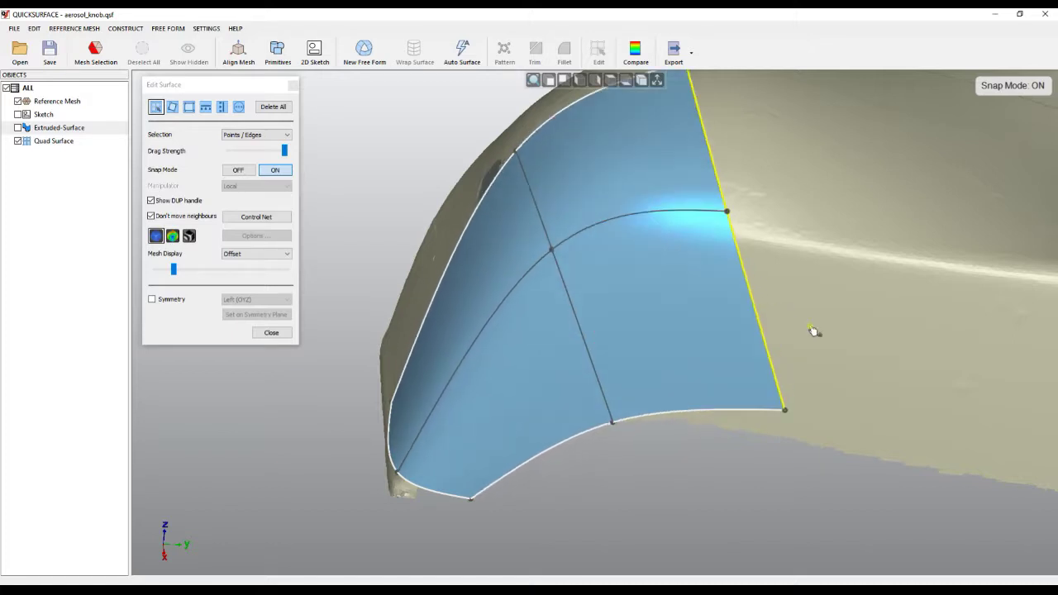
drag(784, 410, 787, 486)
drag(779, 438, 732, 430)
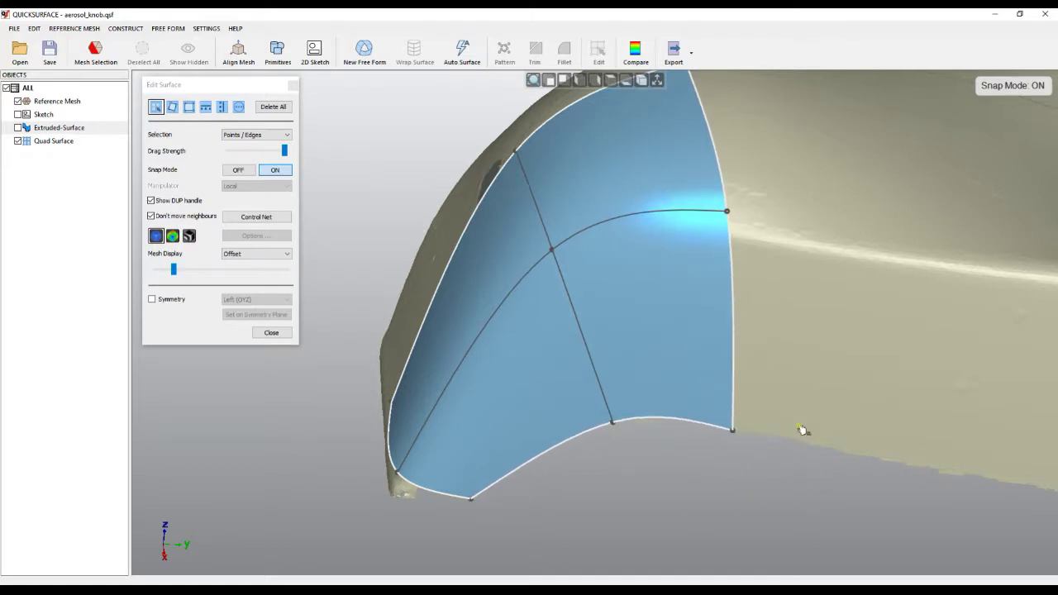
middle_drag(774, 212, 765, 323)
drag(712, 133, 744, 175)
Extrude the patch's end edges in two more strips towards the knob's wide end and move the last upper corner point further up the mesh
right_drag(800, 328, 567, 259)
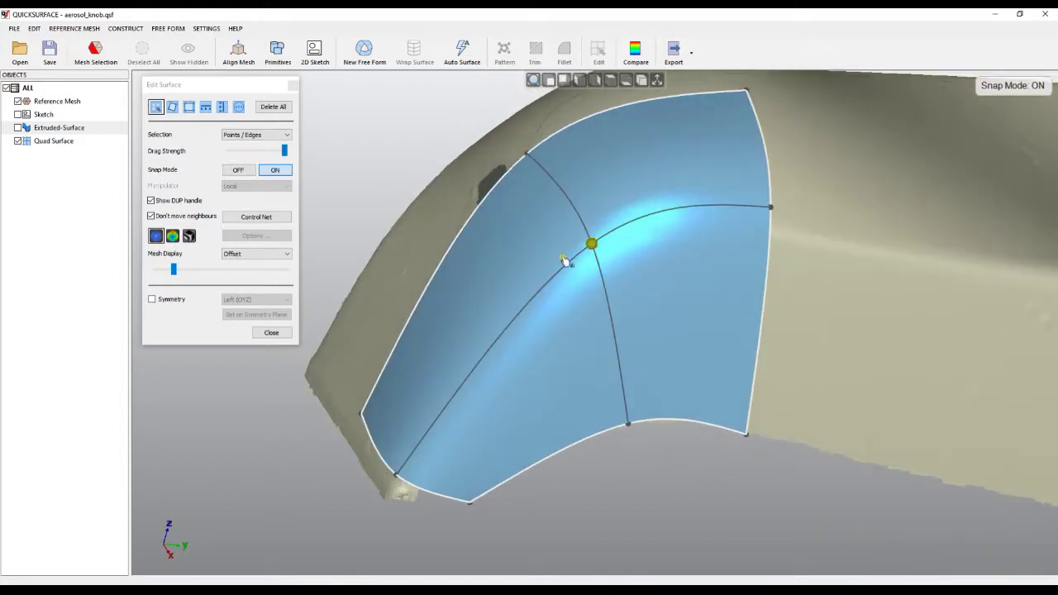
scroll(468, 310, down, 3)
right_drag(453, 294, 404, 310)
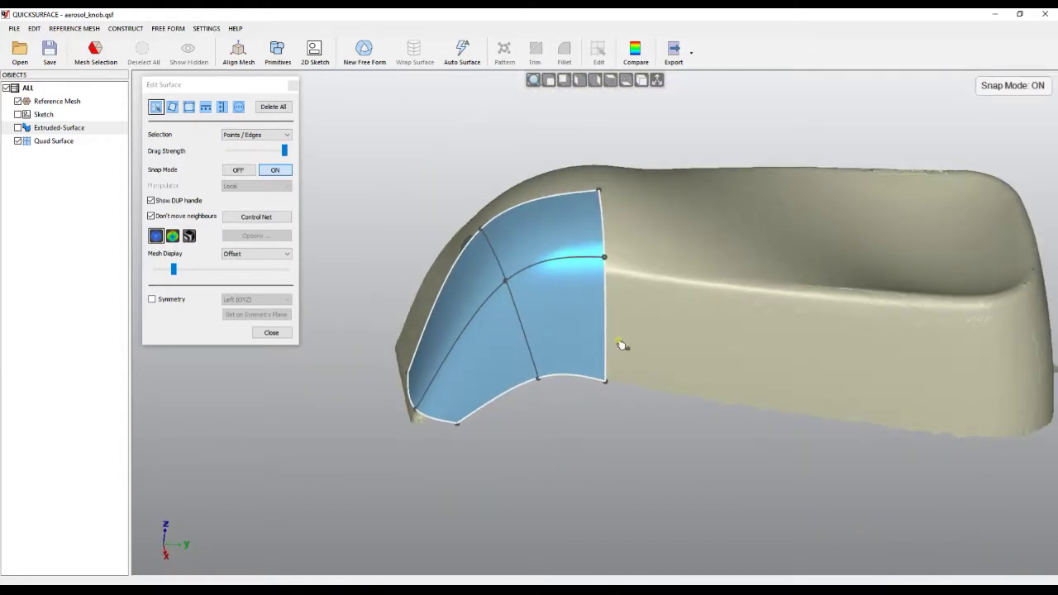
double_click(605, 335)
drag(609, 339, 982, 480)
right_drag(789, 338, 739, 459)
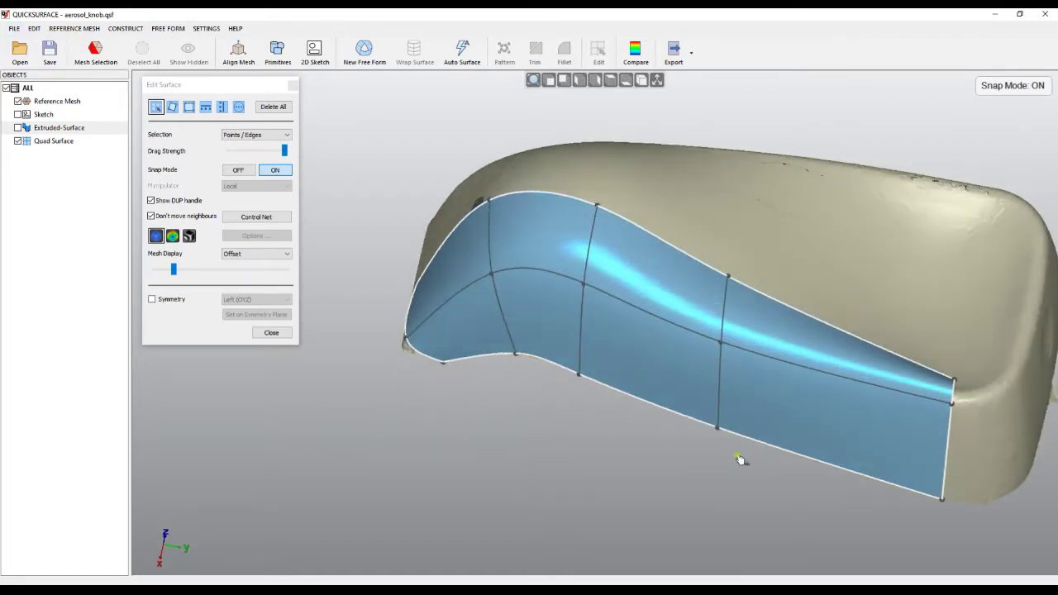
drag(952, 381, 956, 344)
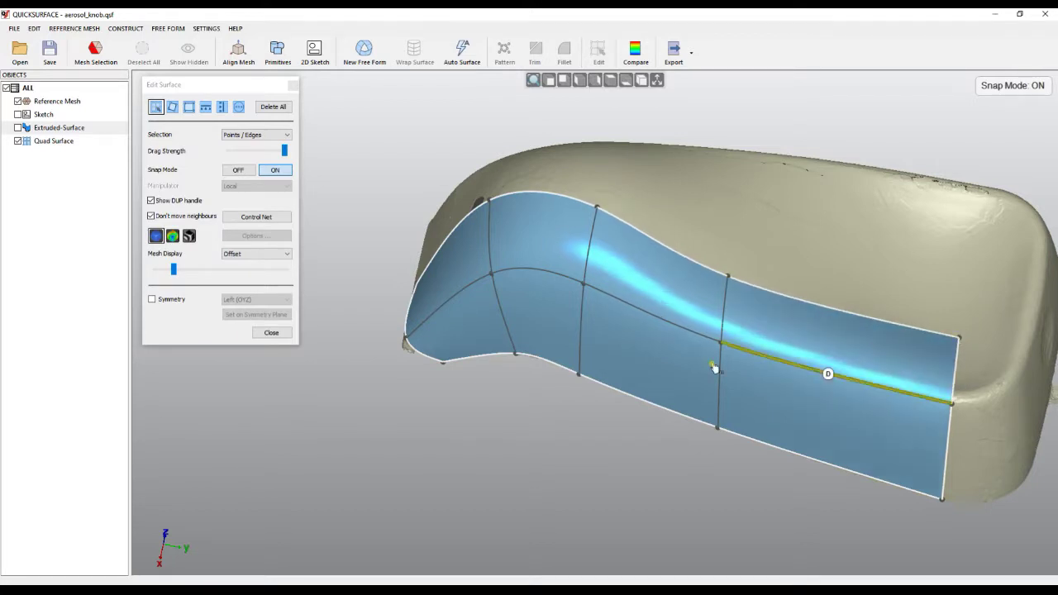
Examine the smoothness of the patch with the reference mesh and control lines hidden, and show them again
right_drag(472, 432, 538, 439)
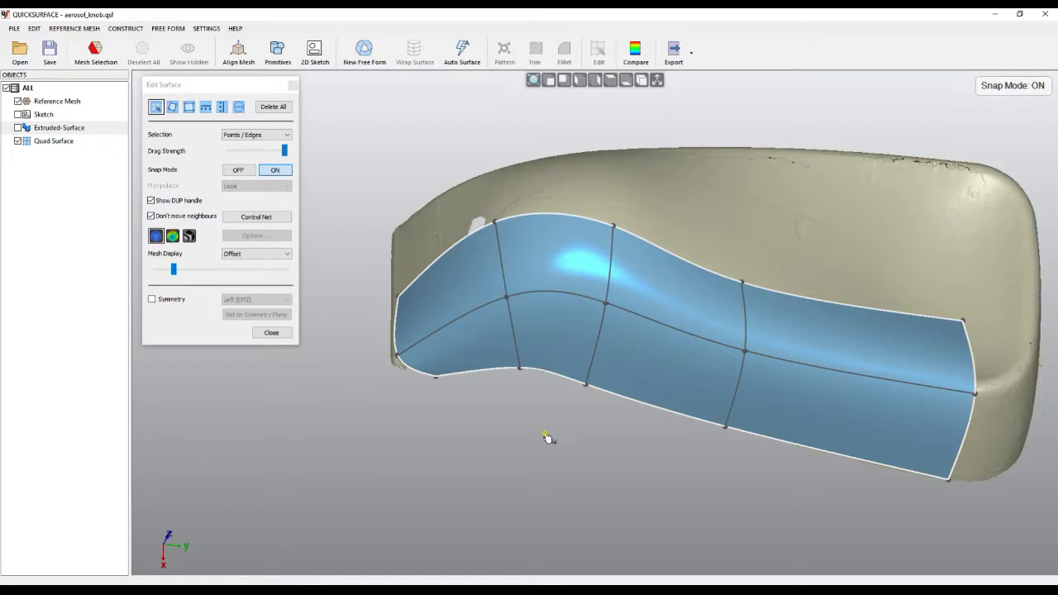
key(space)
right_drag(649, 430, 552, 416)
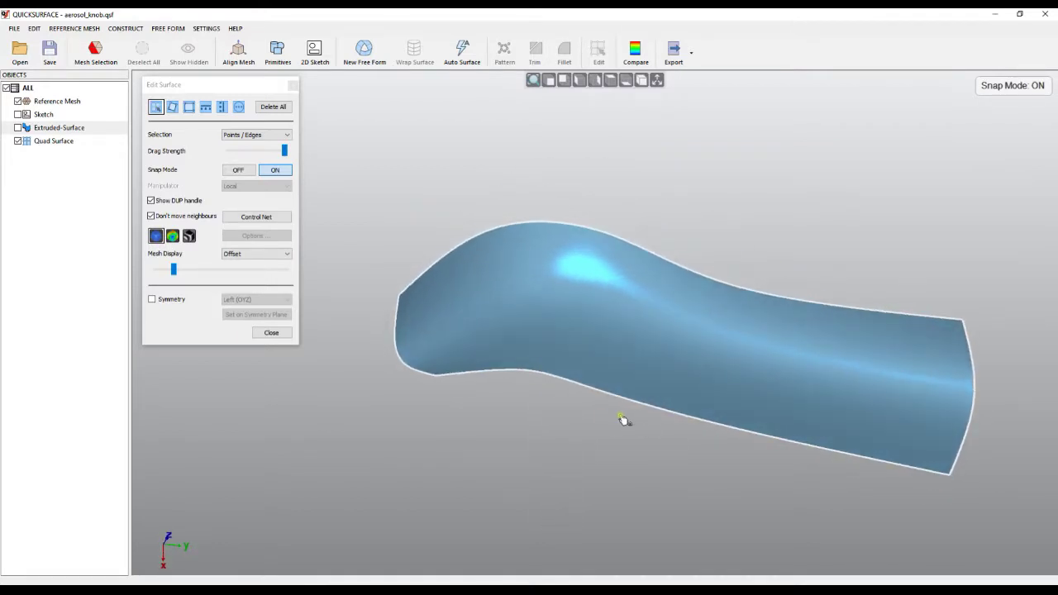
key(h)
right_drag(746, 224, 698, 234)
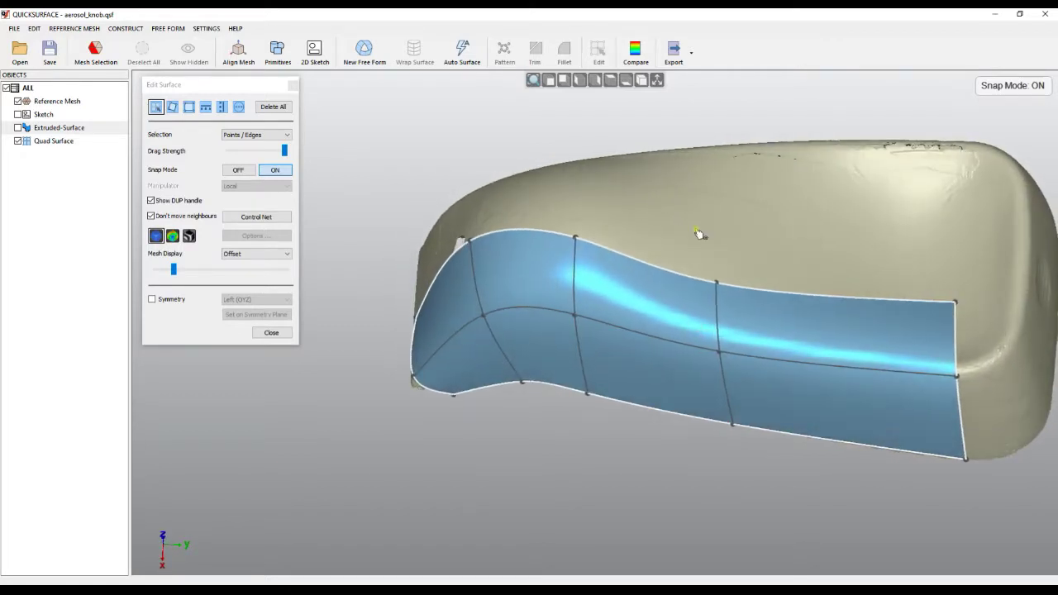
Examine the patch with zebra rendering and then with the deviation colour map against the mesh, and return to plain shading
click(189, 235)
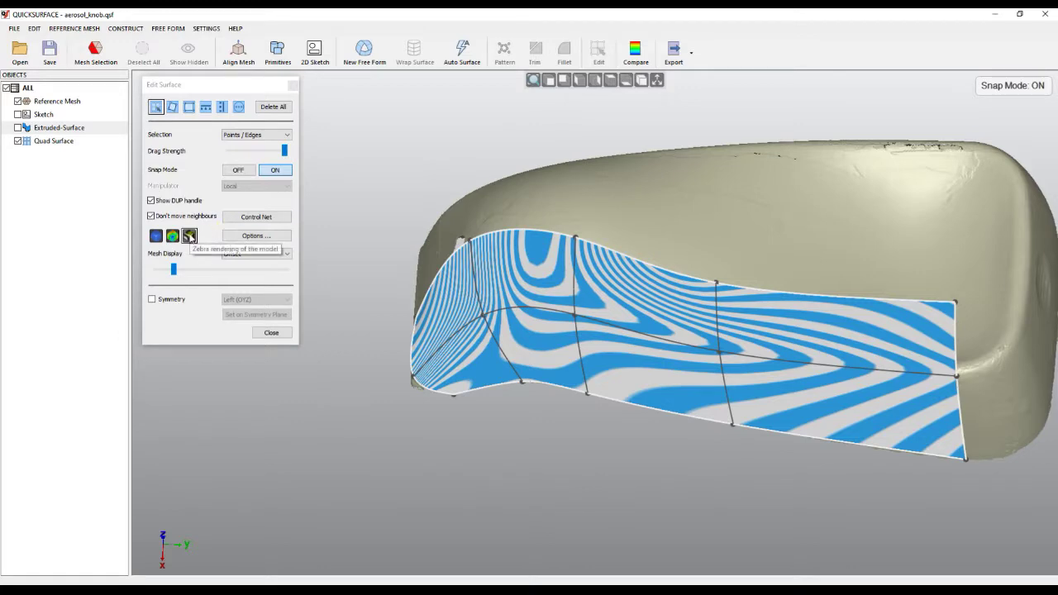
mouse_move(650, 424)
right_down()
mouse_move(702, 416)
mouse_move(700, 345)
mouse_move(689, 402)
mouse_move(701, 270)
mouse_move(700, 323)
right_up()
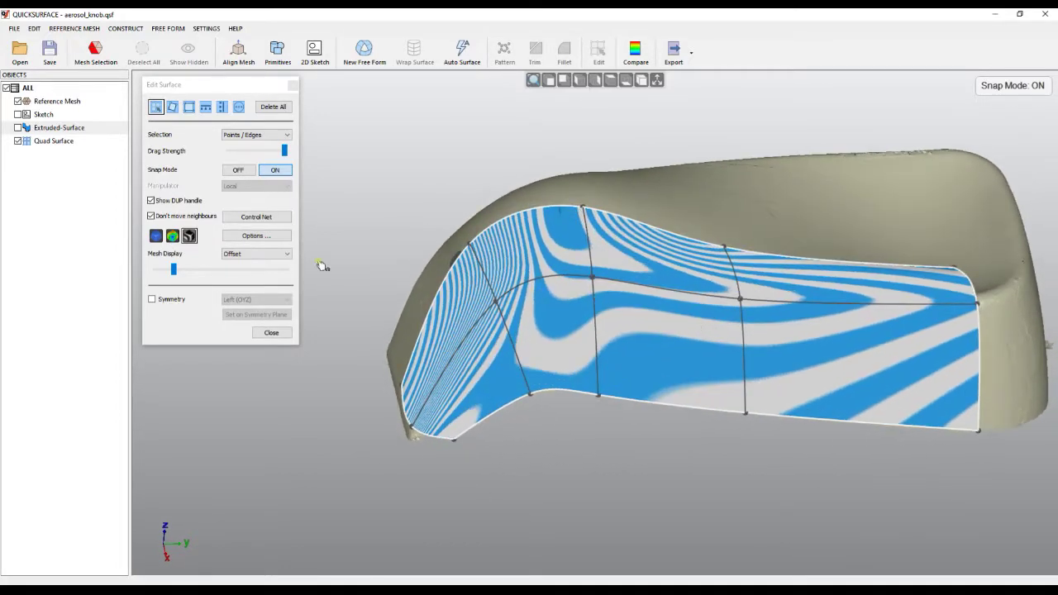
click(172, 236)
right_drag(565, 310, 506, 341)
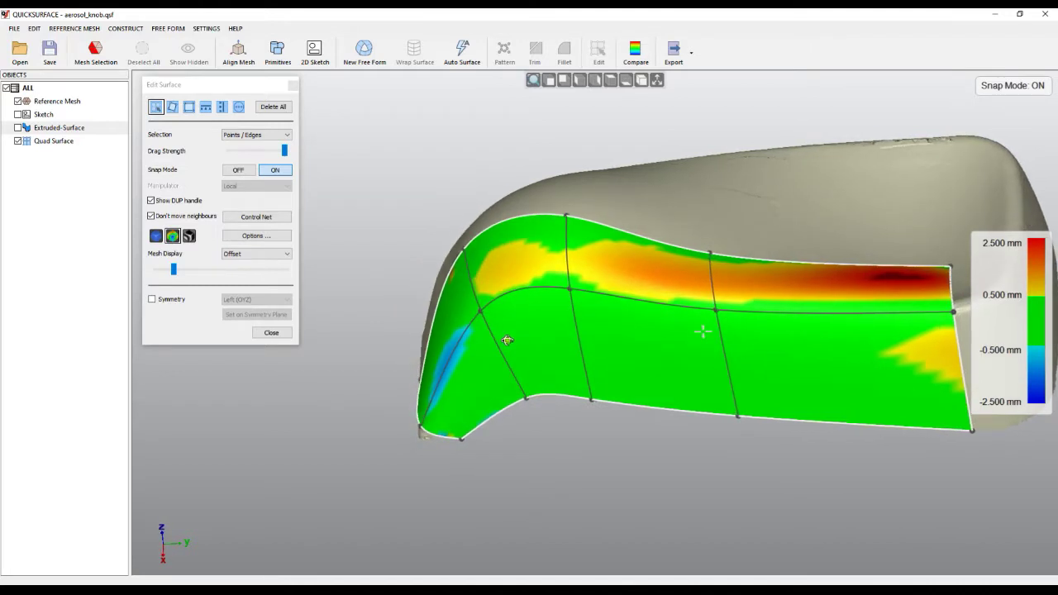
right_drag(815, 363, 703, 356)
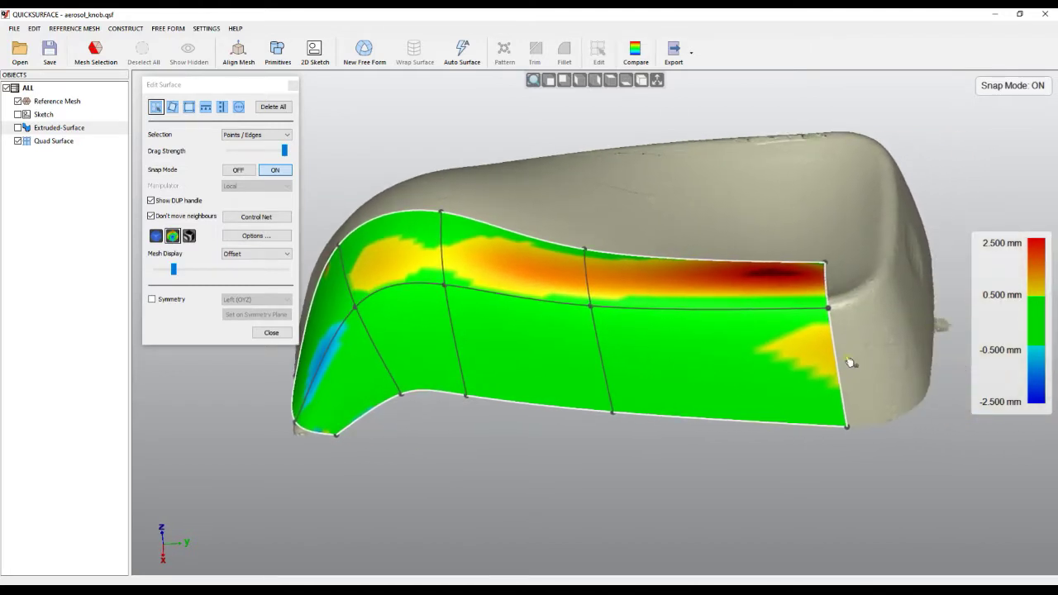
right_drag(592, 360, 614, 389)
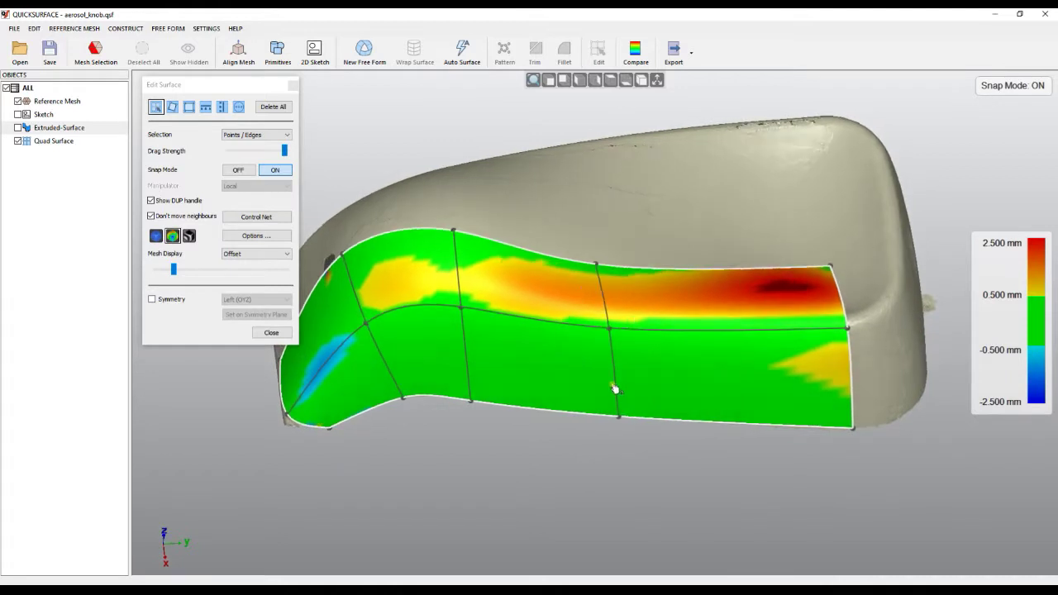
click(156, 237)
Extrude the patch's lower end edge around the knob's wide-end corner and reposition the new strip's upper and lower corner points on the mesh
mouse_move(748, 439)
right_down()
mouse_move(663, 437)
mouse_move(913, 359)
right_up()
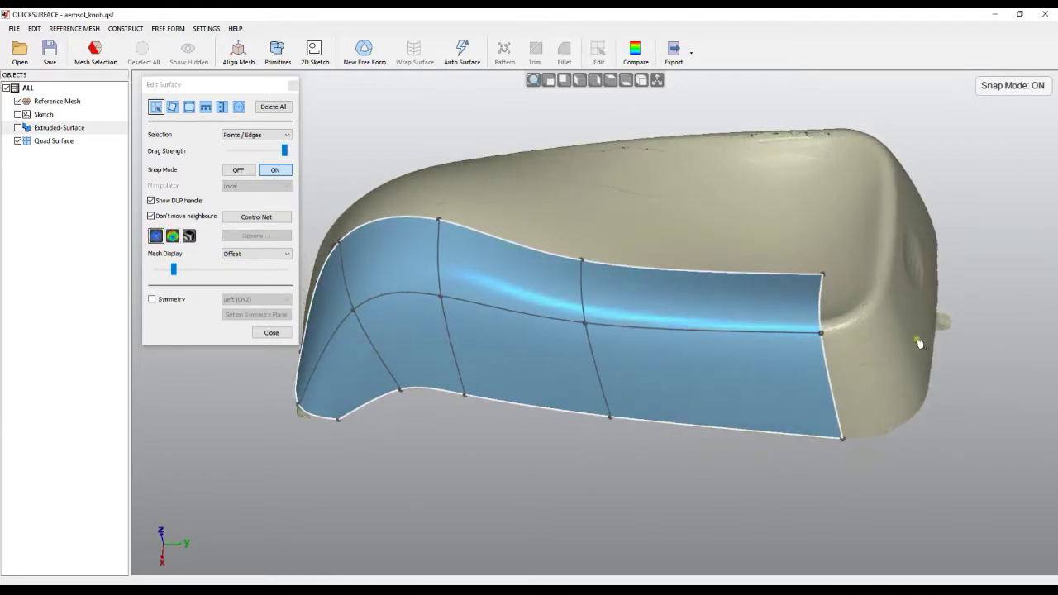
scroll(906, 334, up, 3)
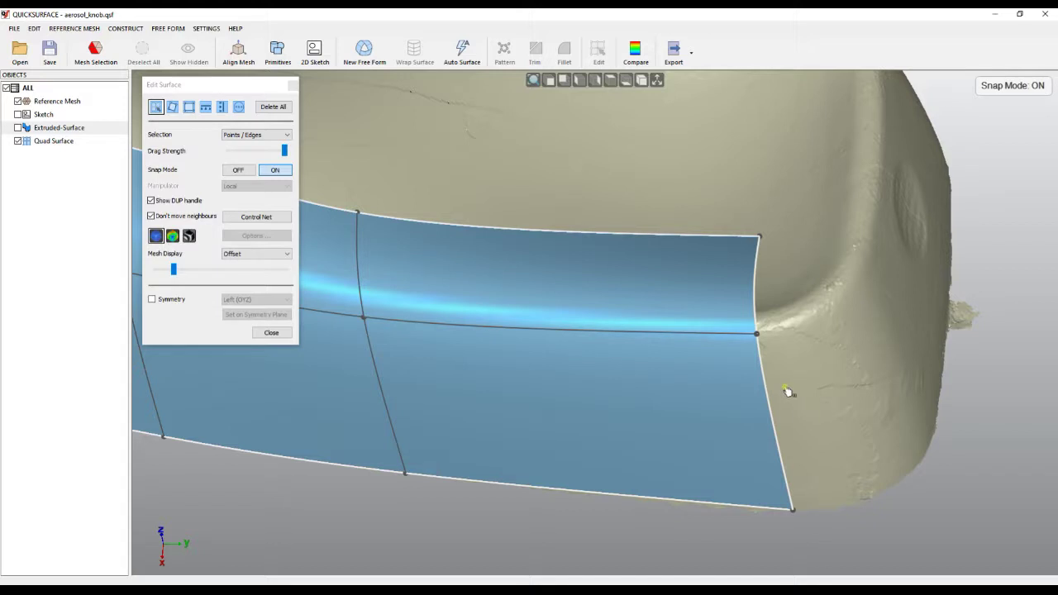
click(775, 424)
drag(770, 417, 888, 421)
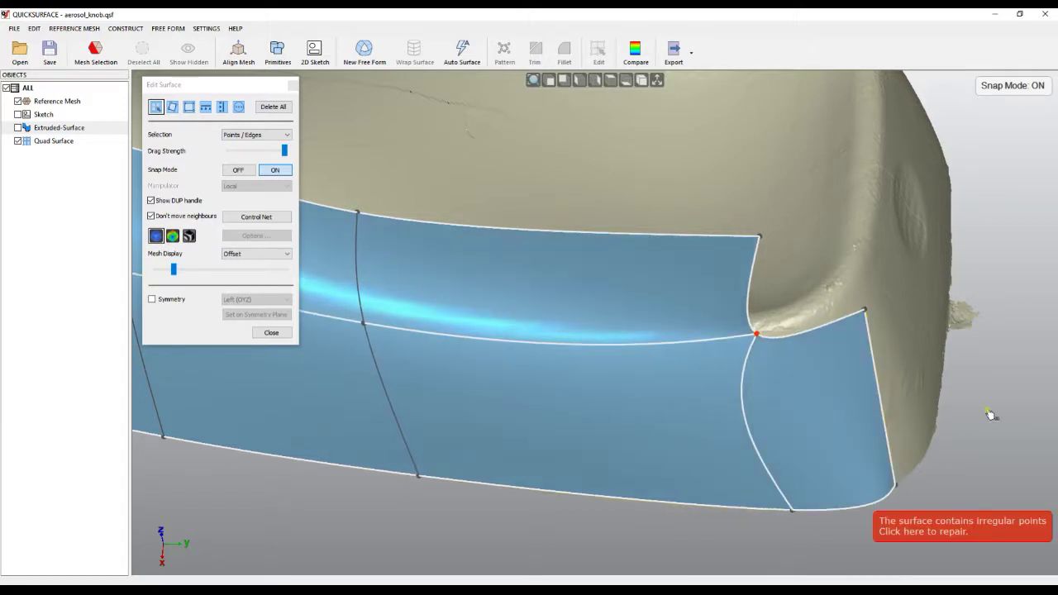
drag(865, 311, 828, 310)
drag(893, 490, 944, 493)
Examine the surface around the irregular corner point with zebra rendering and return to plain shading
click(756, 334)
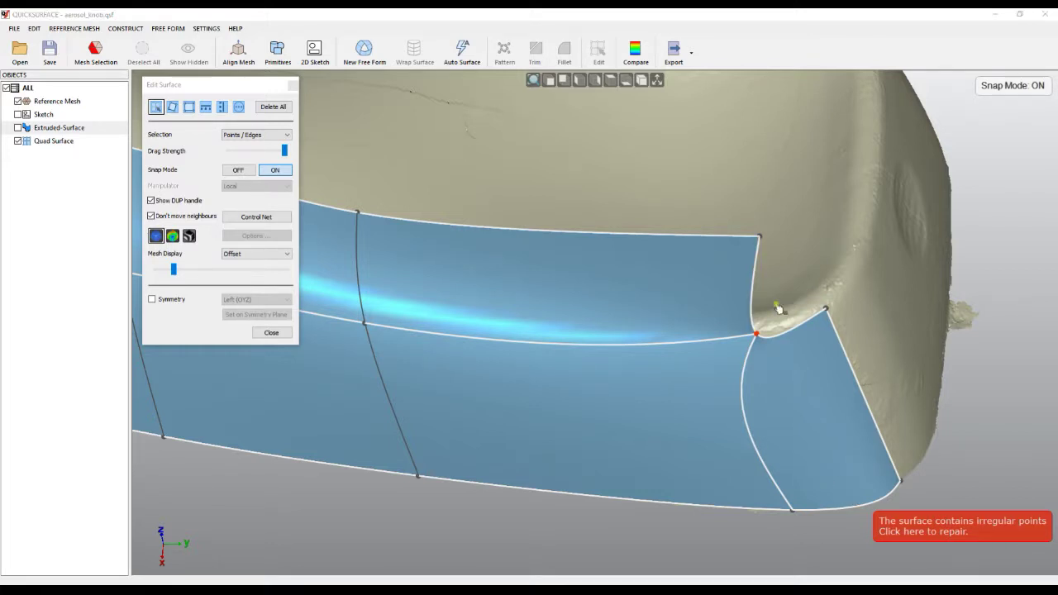
click(189, 237)
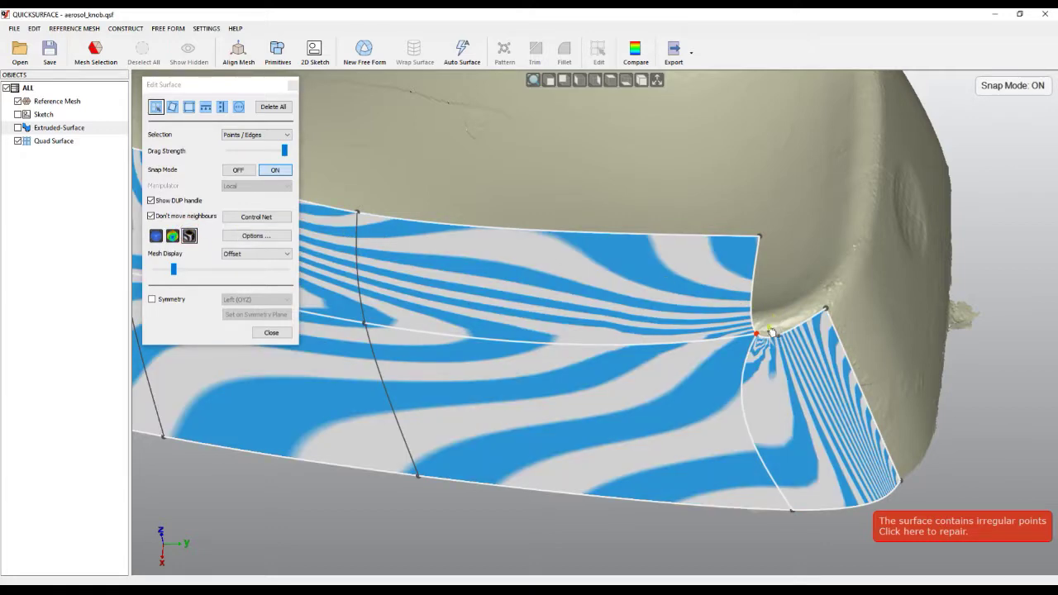
scroll(778, 321, up, 5)
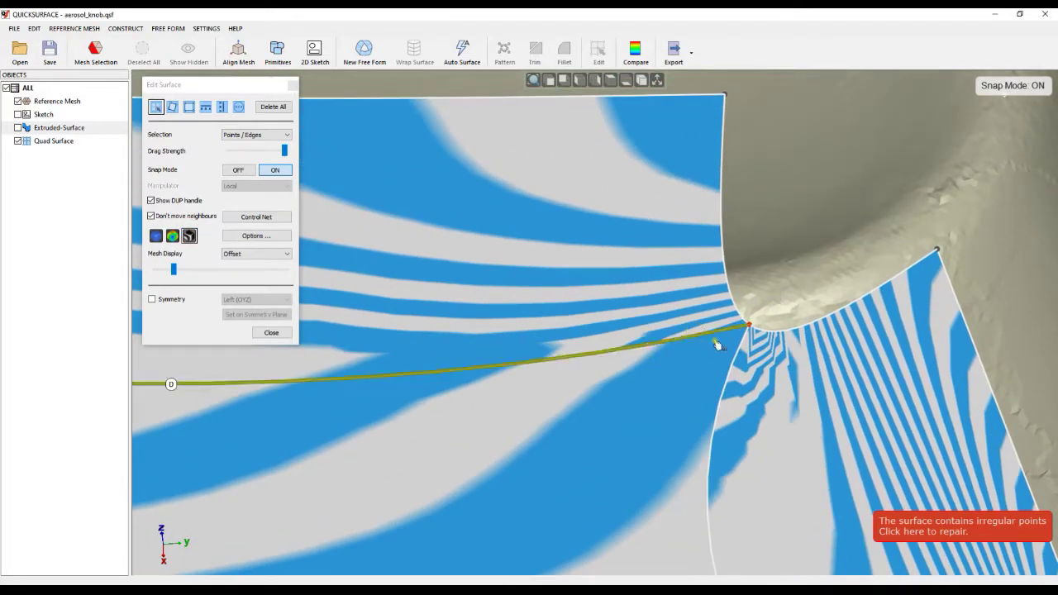
mouse_move(734, 358)
right_down()
mouse_move(703, 290)
mouse_move(744, 354)
right_up()
click(156, 236)
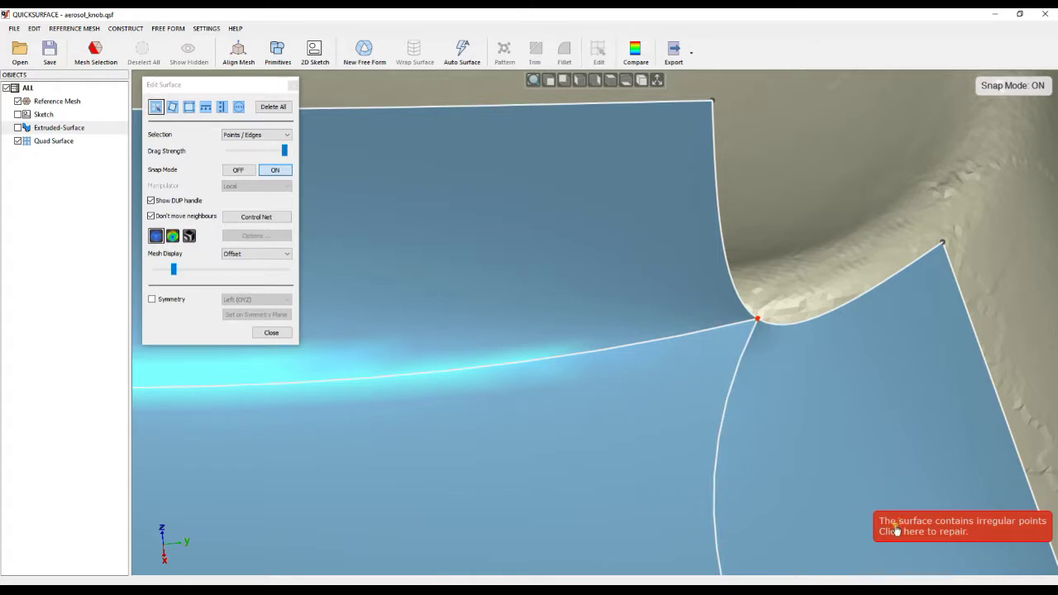
Try the automatic repair of the irregular point, check the surface with mesh and control lines hidden, and undo the repair
click(939, 532)
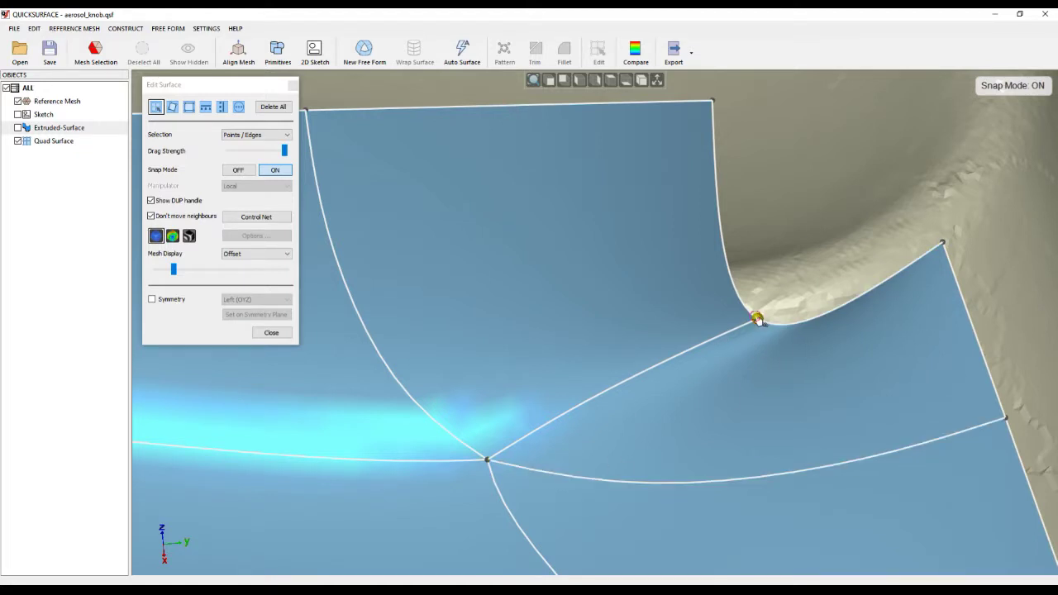
drag(755, 317, 748, 309)
scroll(656, 376, down, 5)
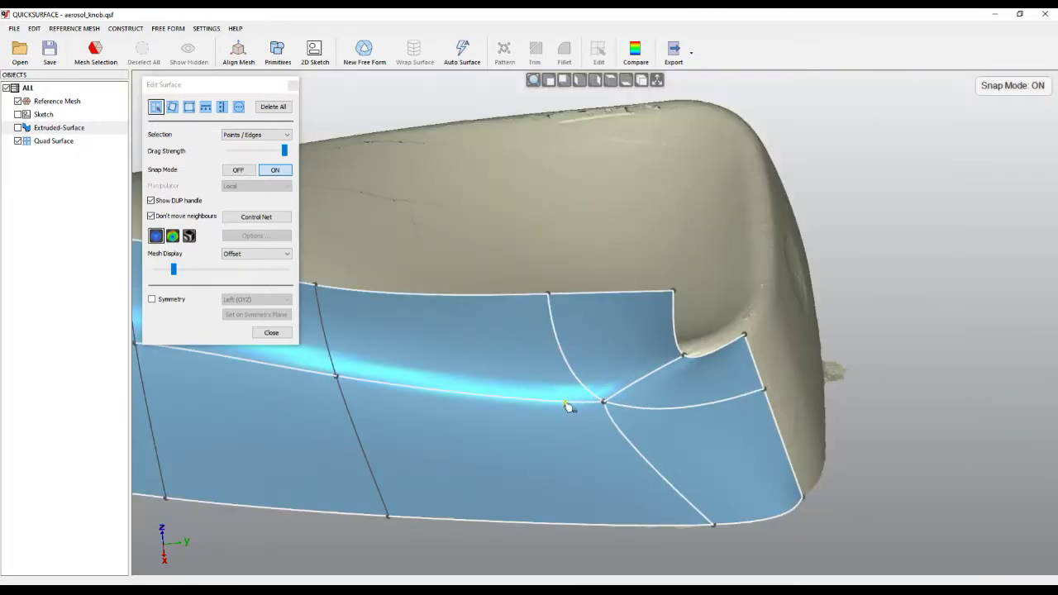
key(space)
middle_drag(538, 467, 563, 461)
right_drag(564, 460, 575, 412)
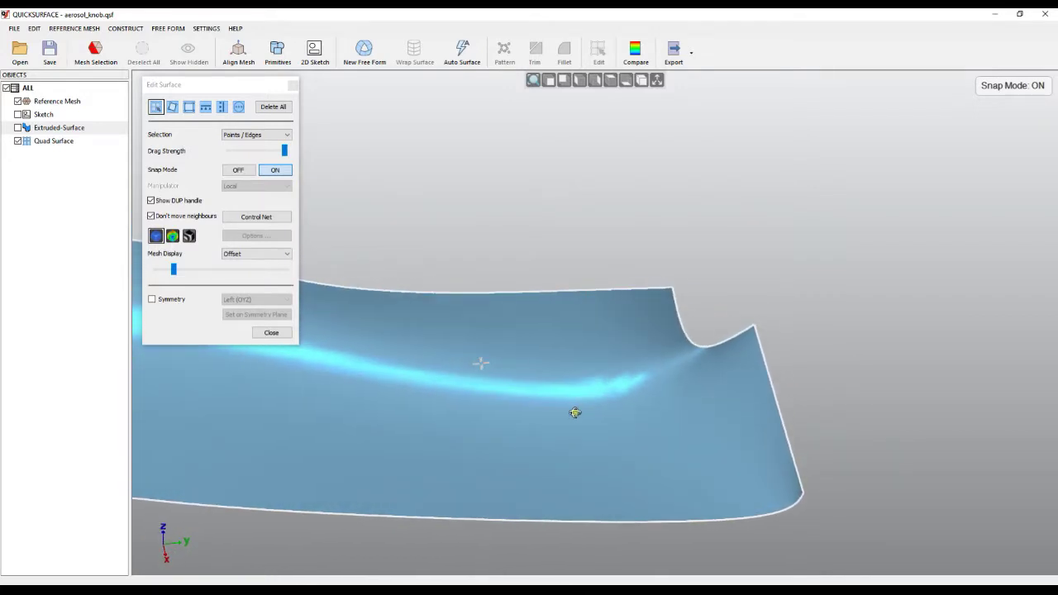
key(space)
right_drag(875, 410, 792, 460)
key(ctrl+z)
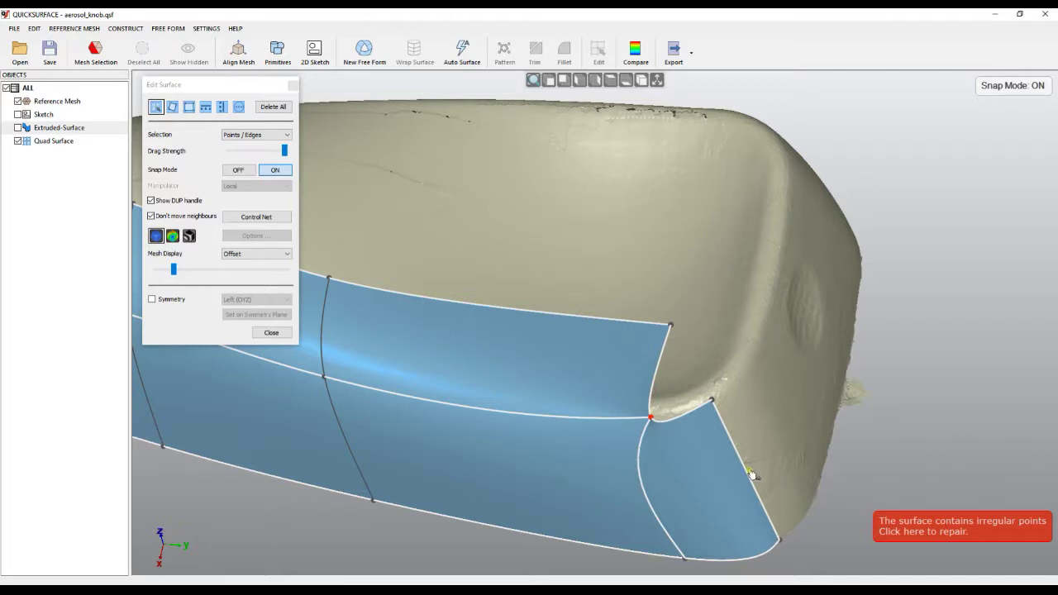
Extrude the corner strip's end edge one more face along the knob's wide-end wall
ctrl+drag(747, 470, 811, 409)
right_drag(488, 449, 637, 369)
right_drag(566, 366, 877, 486)
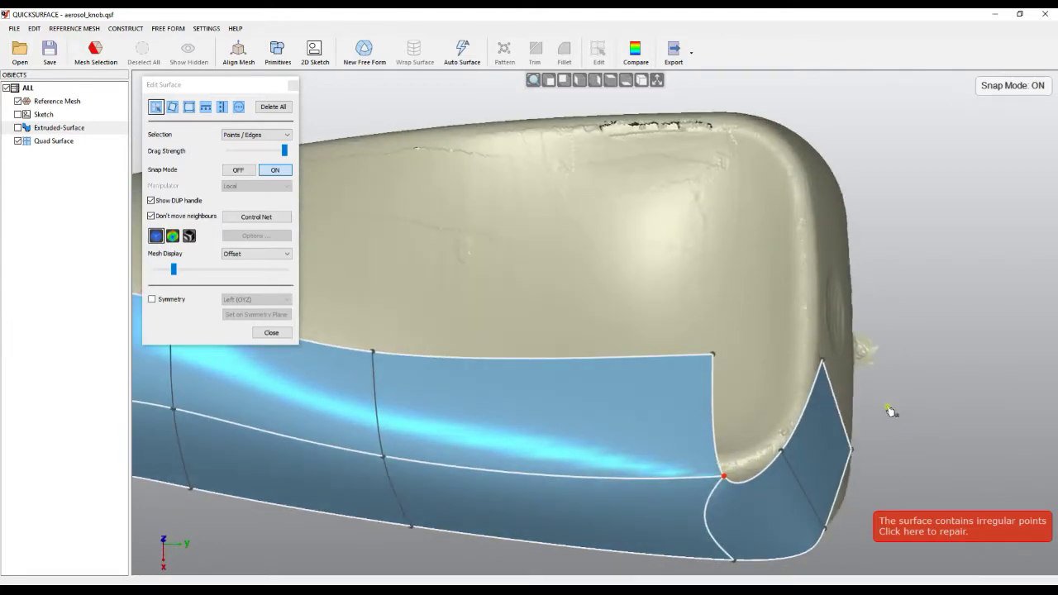
Try closing the corner gap with Bridge Edges between the upper patch's end edge and the new wall face's upper edge, and undo it
scroll(814, 457, up, 2)
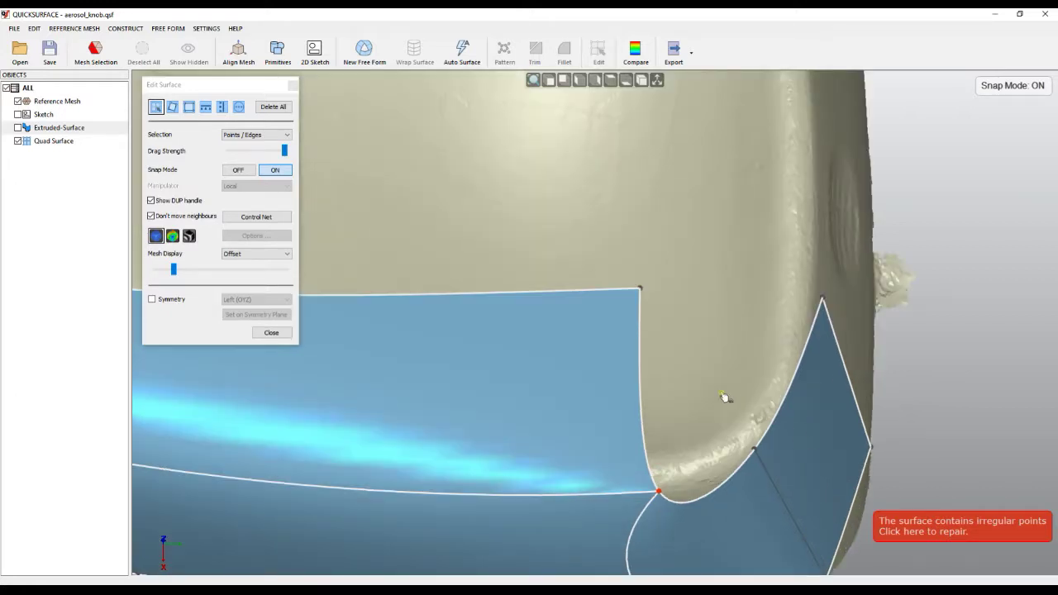
click(643, 364)
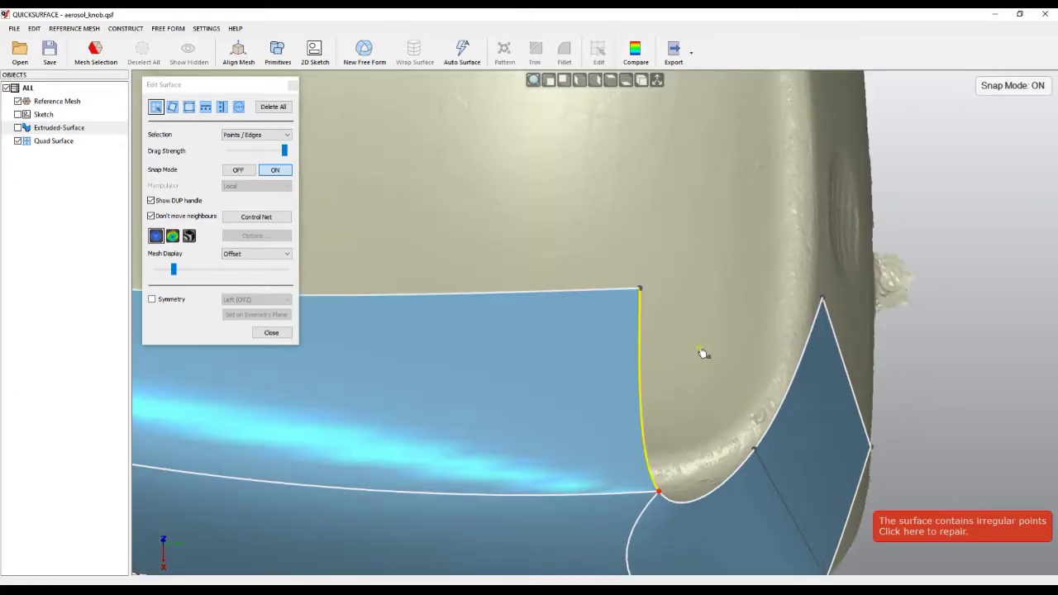
click(799, 363)
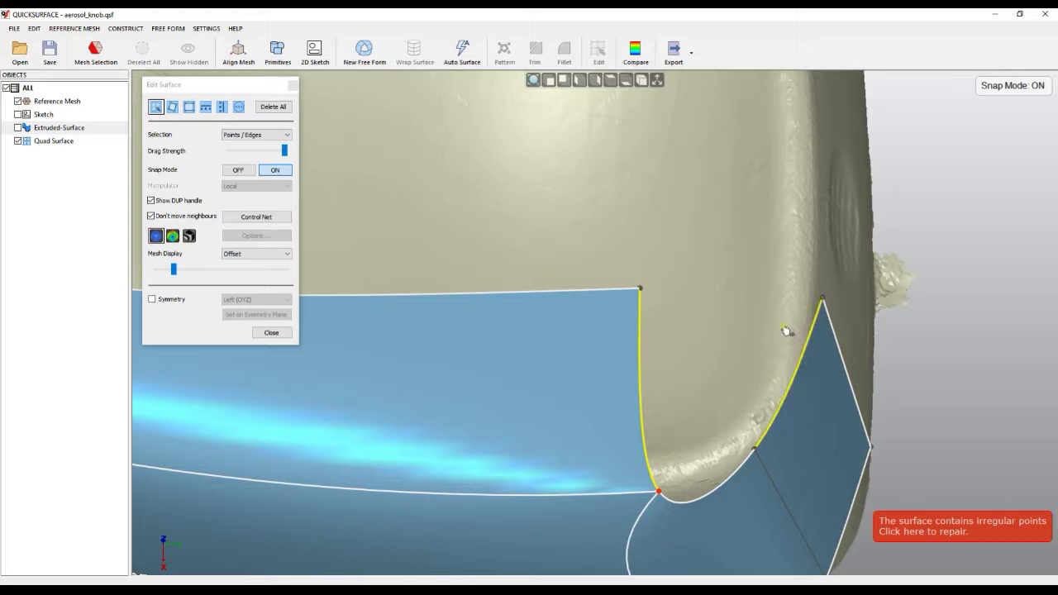
right_click(756, 163)
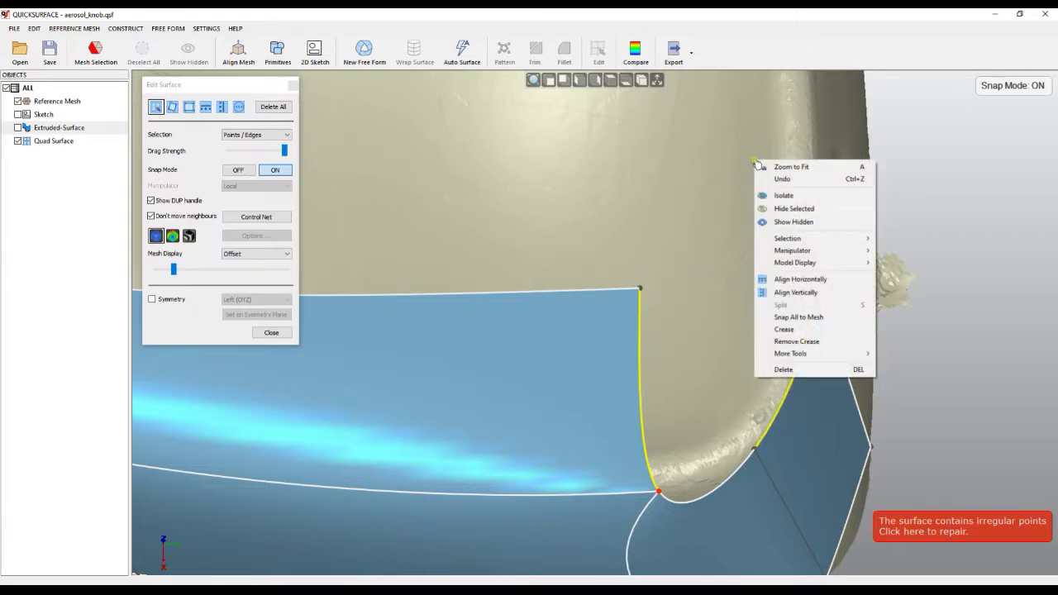
mouse_move(818, 353)
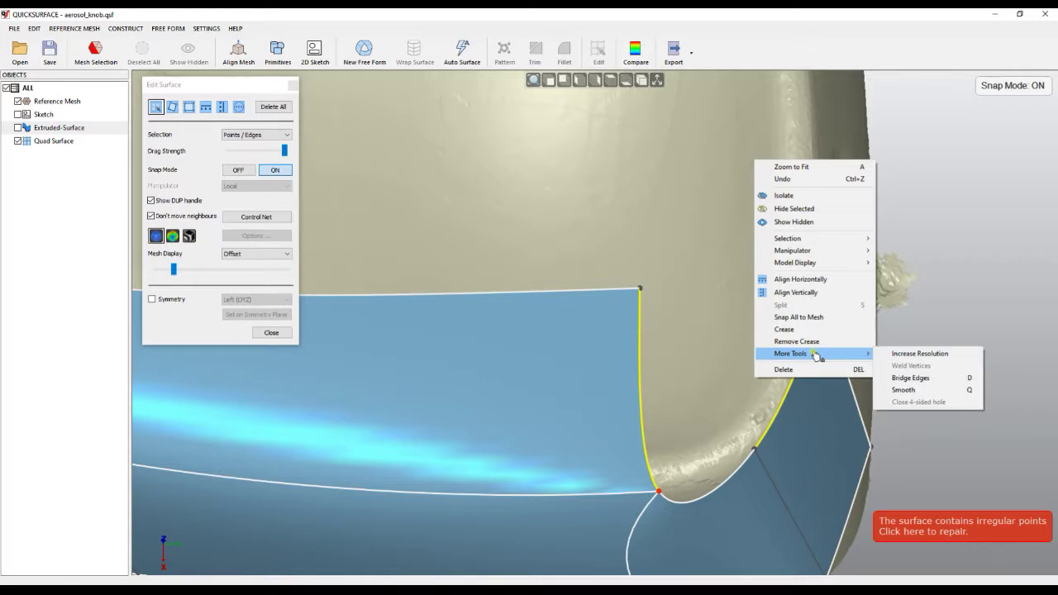
click(909, 378)
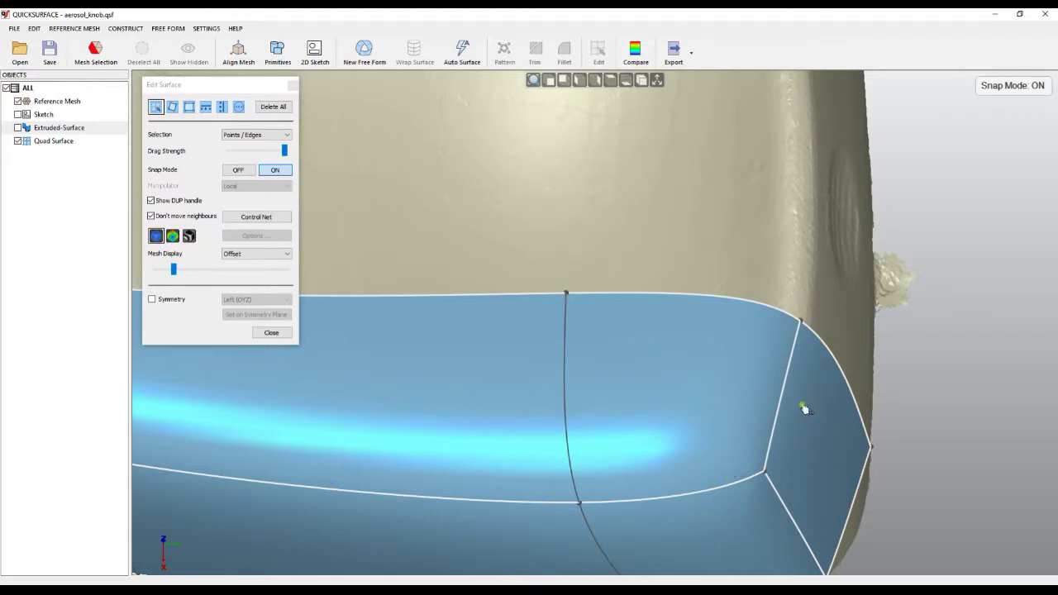
key(ctrl+z)
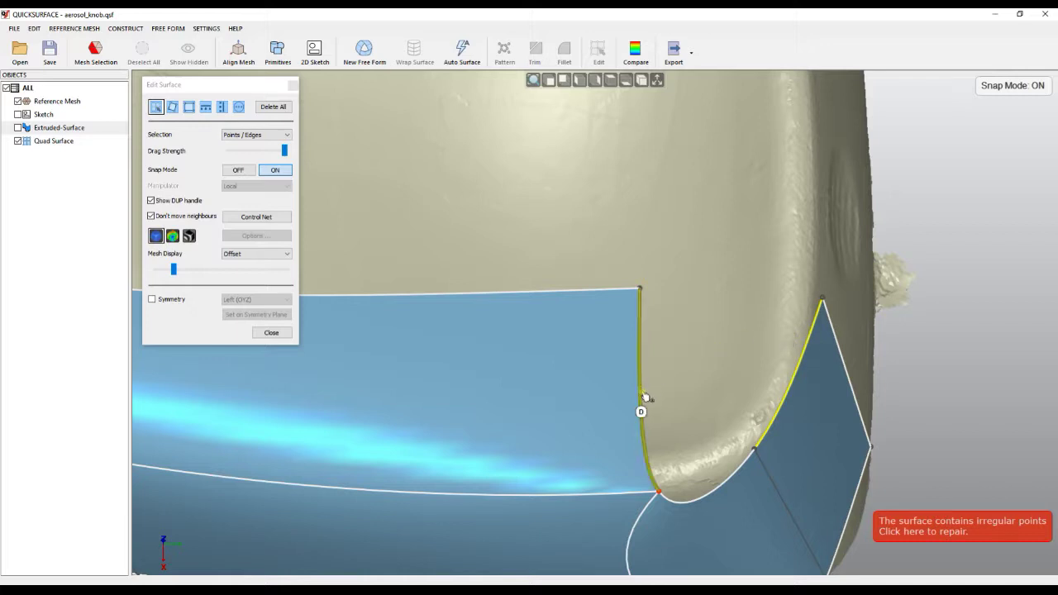
drag(642, 413, 679, 405)
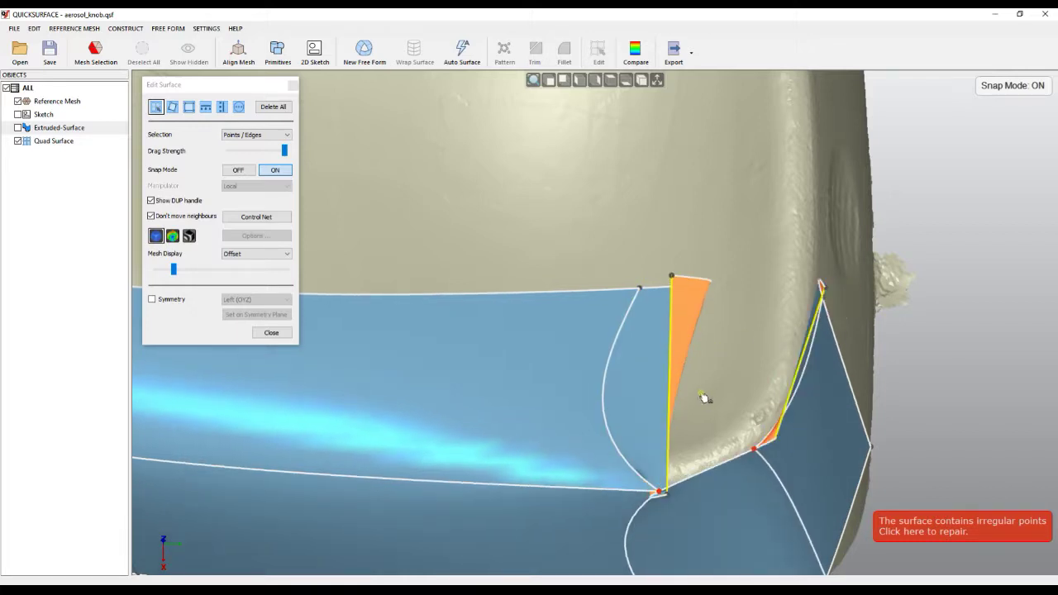
key(ctrl+z)
click(723, 378)
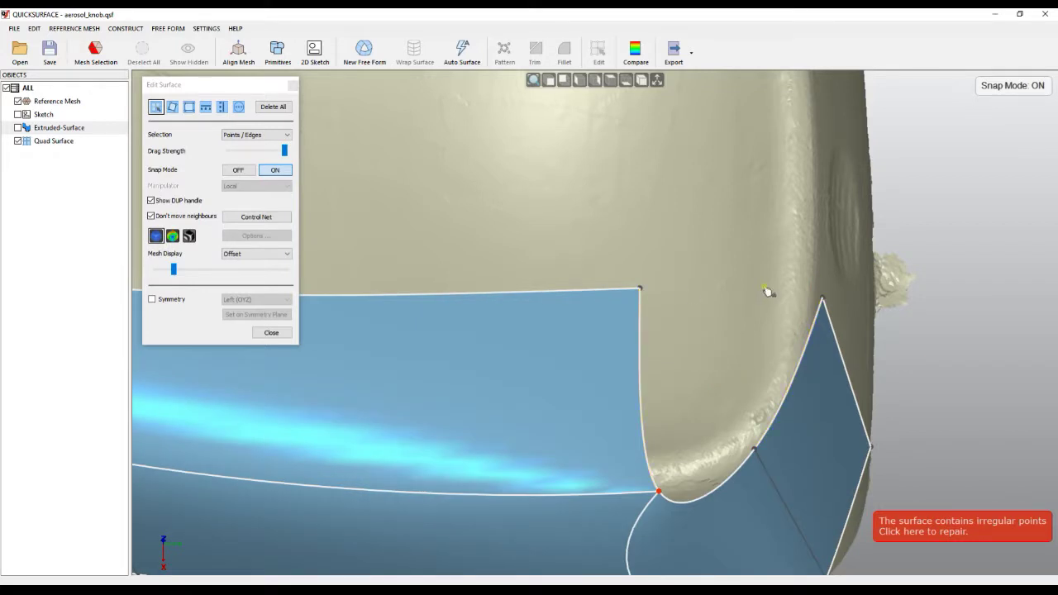
Close the corner gap by extruding the upper patch's end edge onto the upper edge of the wall face so they join
click(642, 413)
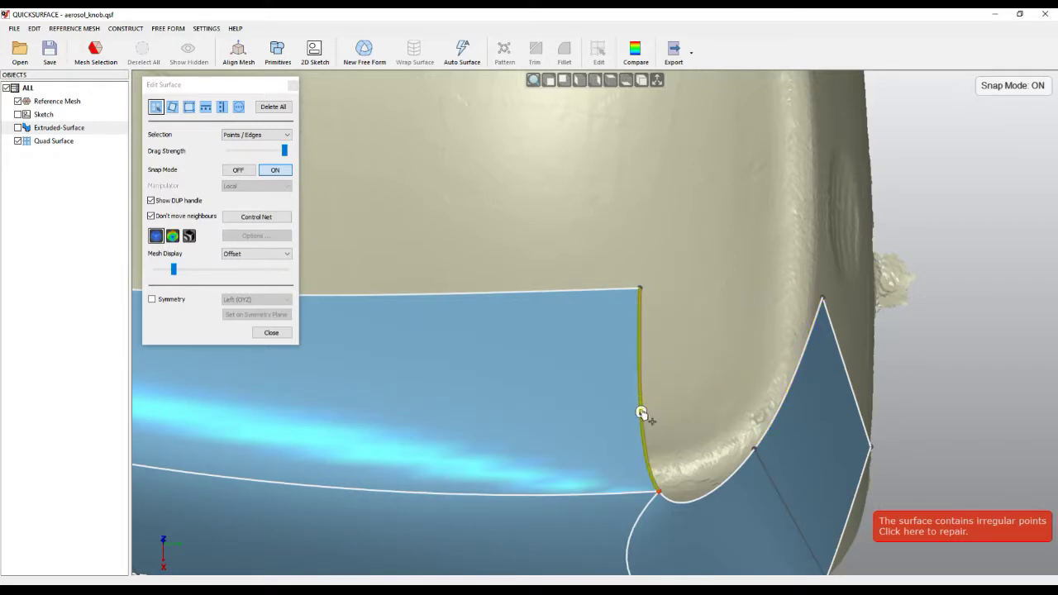
drag(641, 411, 795, 379)
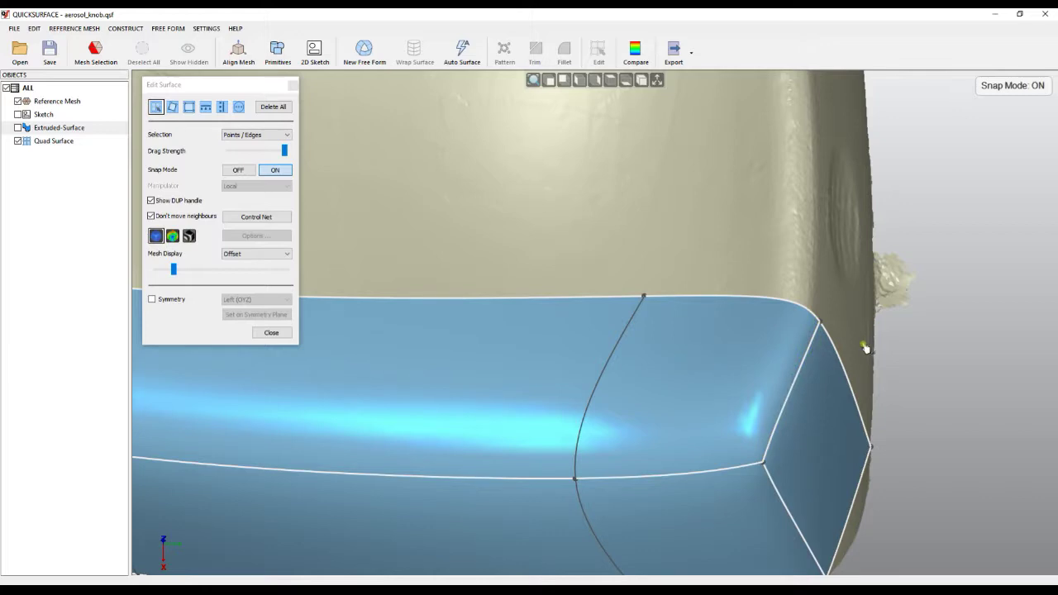
right_drag(708, 361, 689, 330)
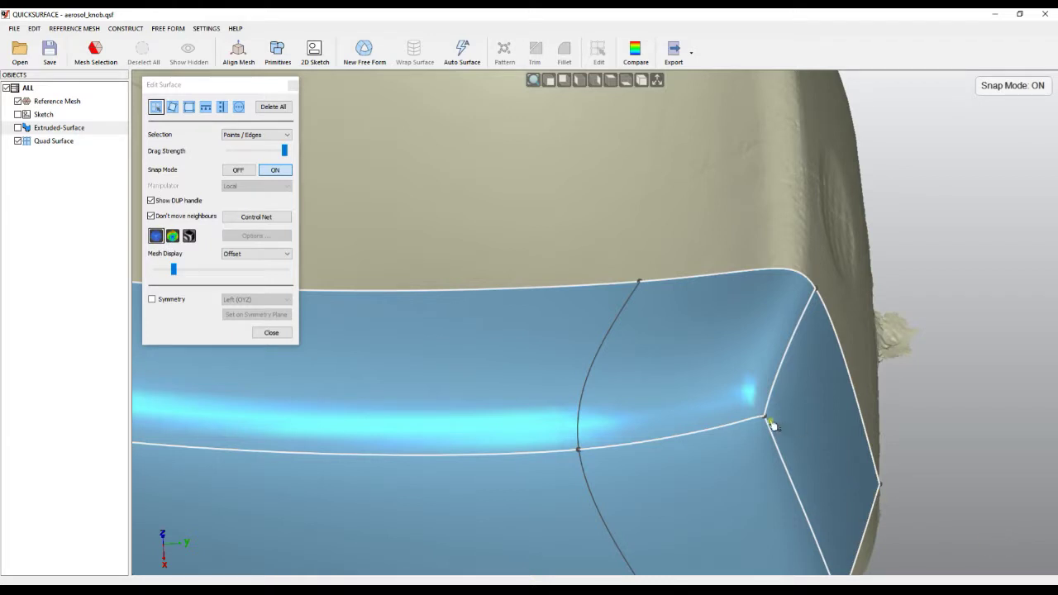
scroll(765, 420, up, 5)
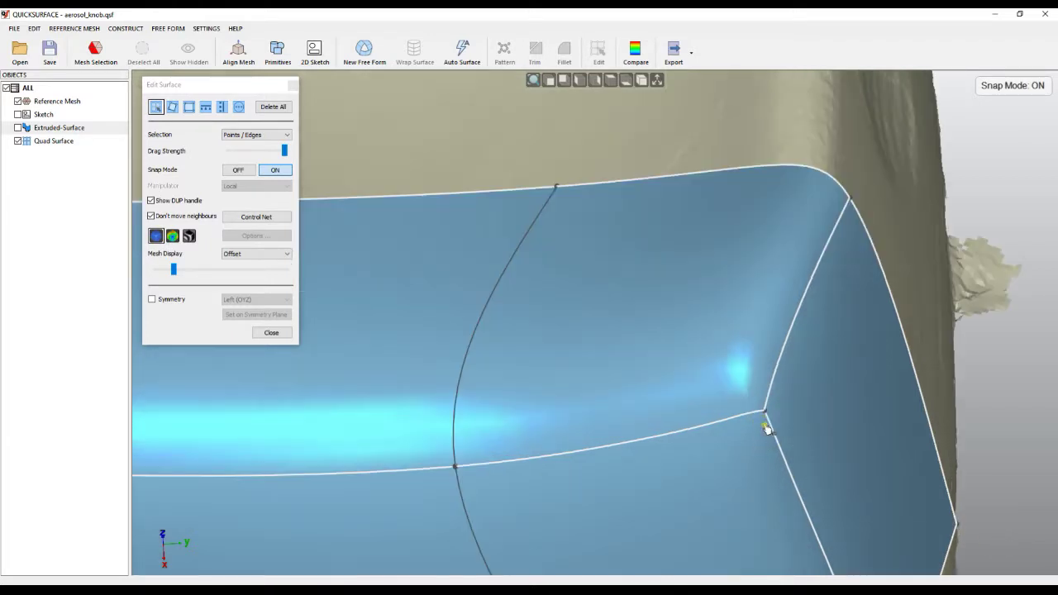
scroll(763, 410, down, 6)
View the knob squarely with its whole length in sight and turn on symmetry about the Left (OYZ) plane
middle_drag(660, 467, 794, 491)
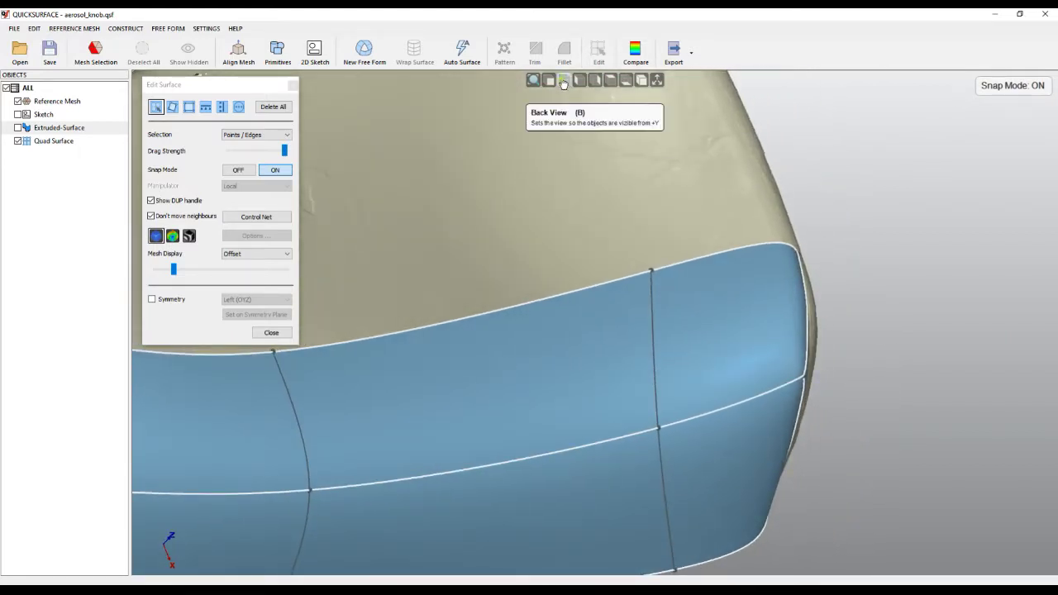
click(624, 81)
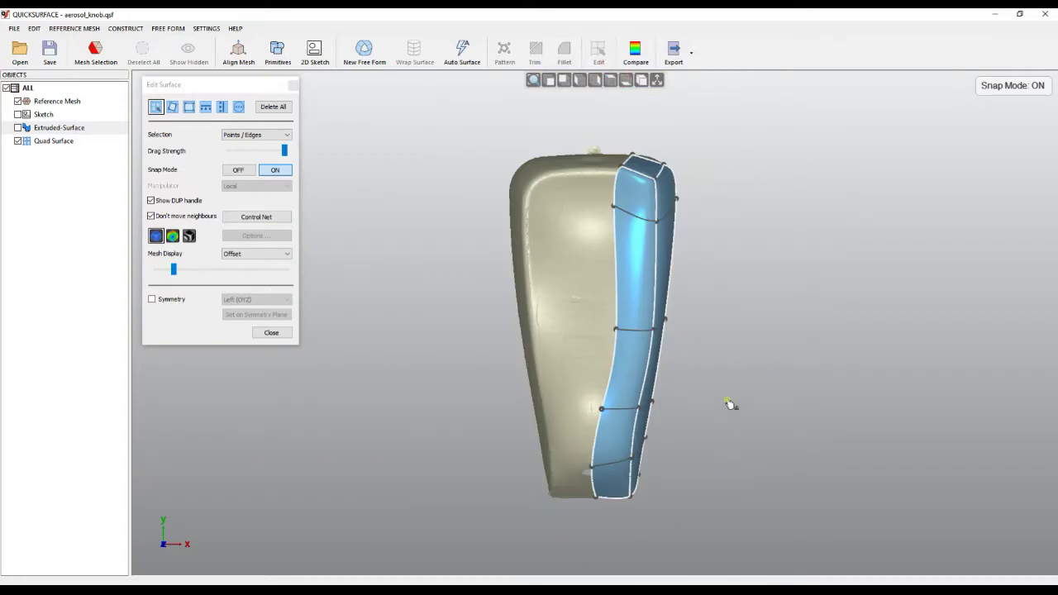
click(152, 299)
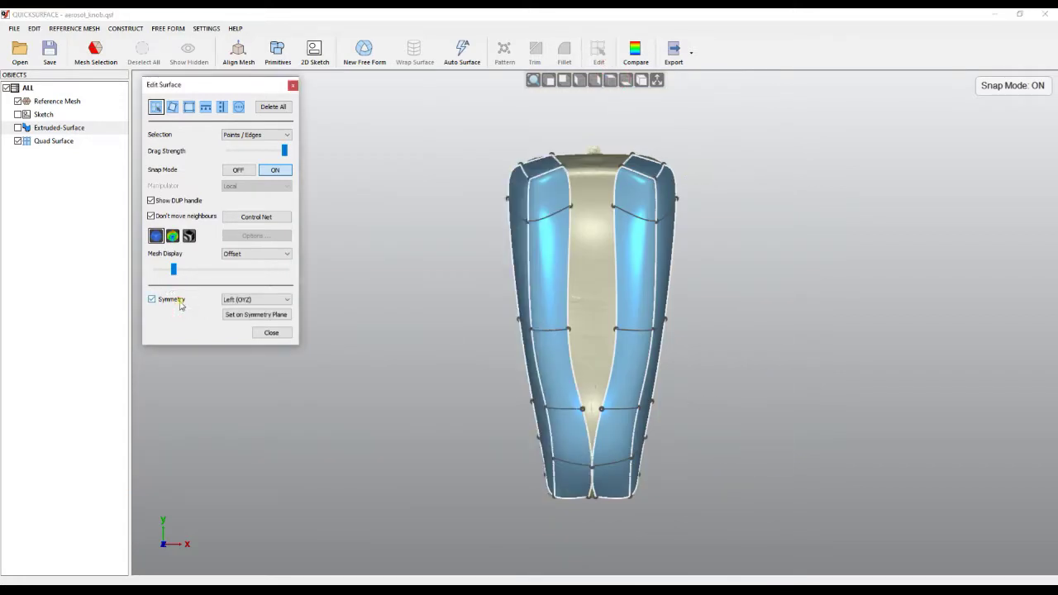
Select the chain of inner boundary edges facing the centre gap and set it on the symmetry plane to join both halves
right_drag(553, 413, 358, 300)
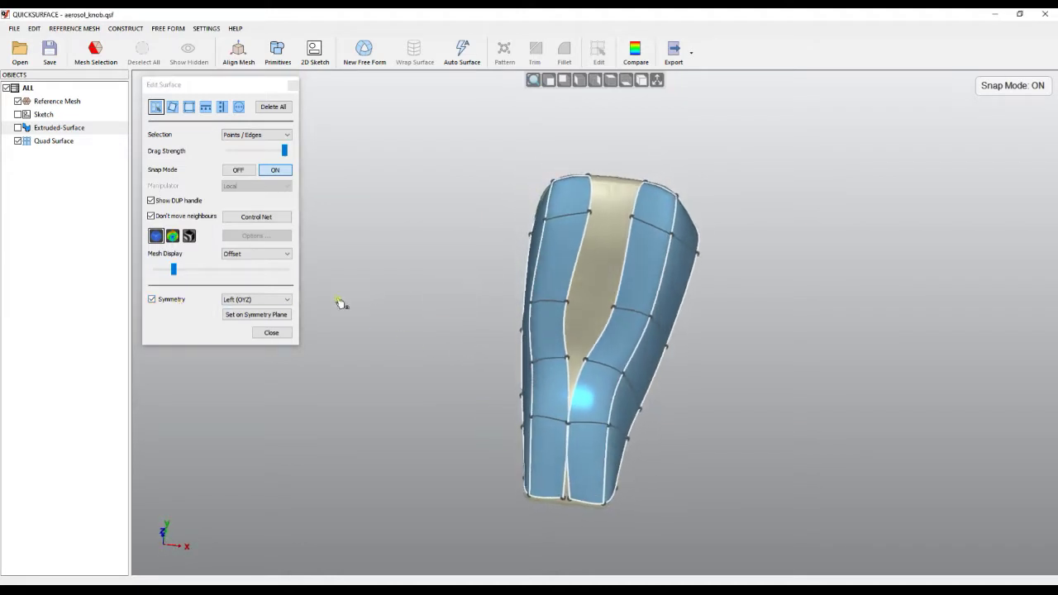
click(609, 327)
double_click(609, 327)
click(243, 314)
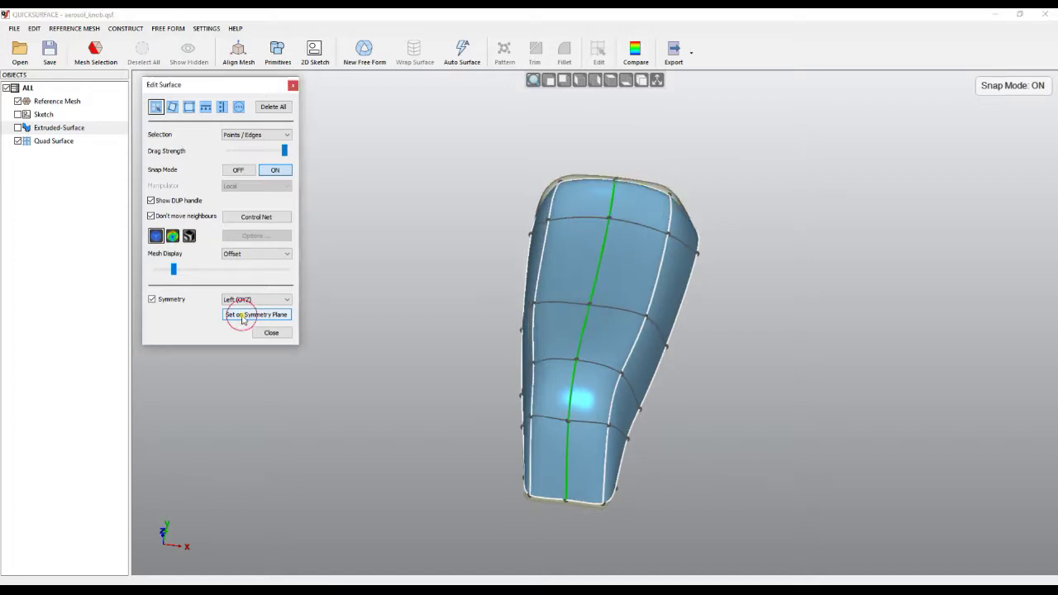
Set the reference mesh display to Transparent and raise its opacity to about half over the joined quad surface
right_drag(467, 440, 363, 279)
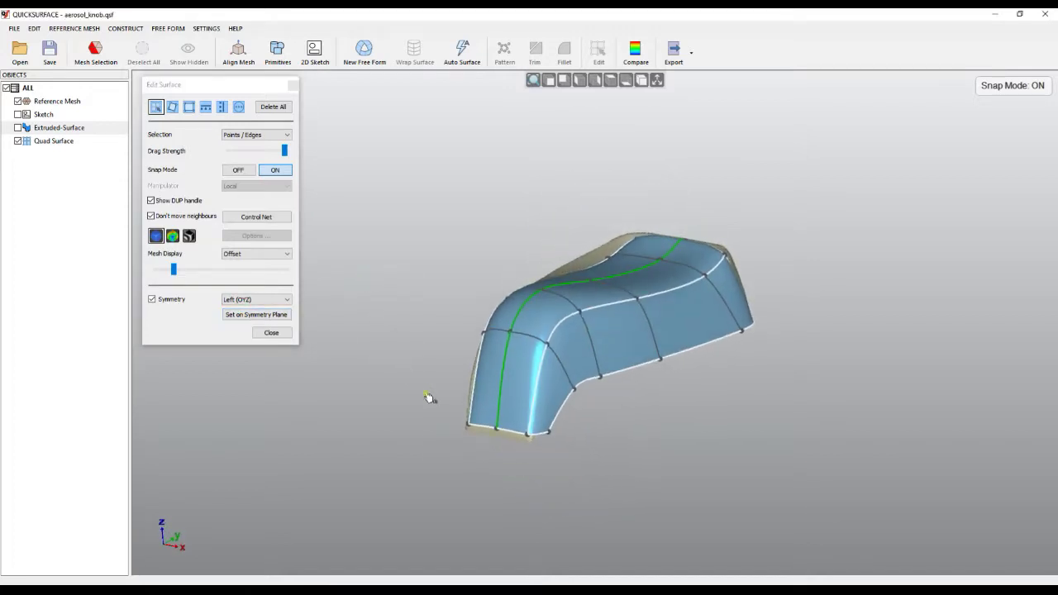
right_drag(393, 364, 732, 502)
right_drag(680, 394, 669, 472)
scroll(671, 474, up, 3)
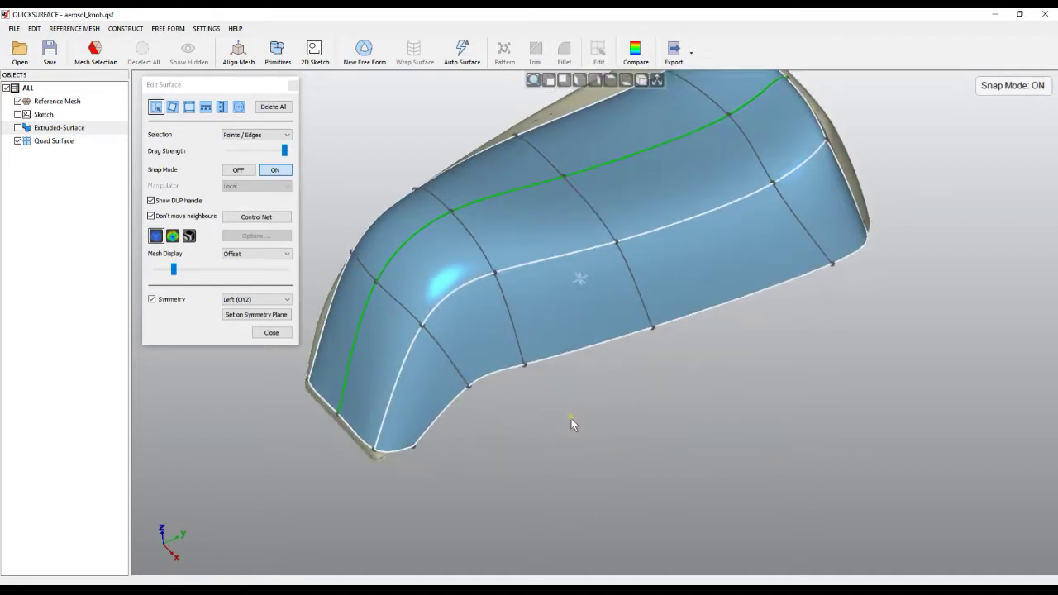
middle_drag(679, 382, 697, 480)
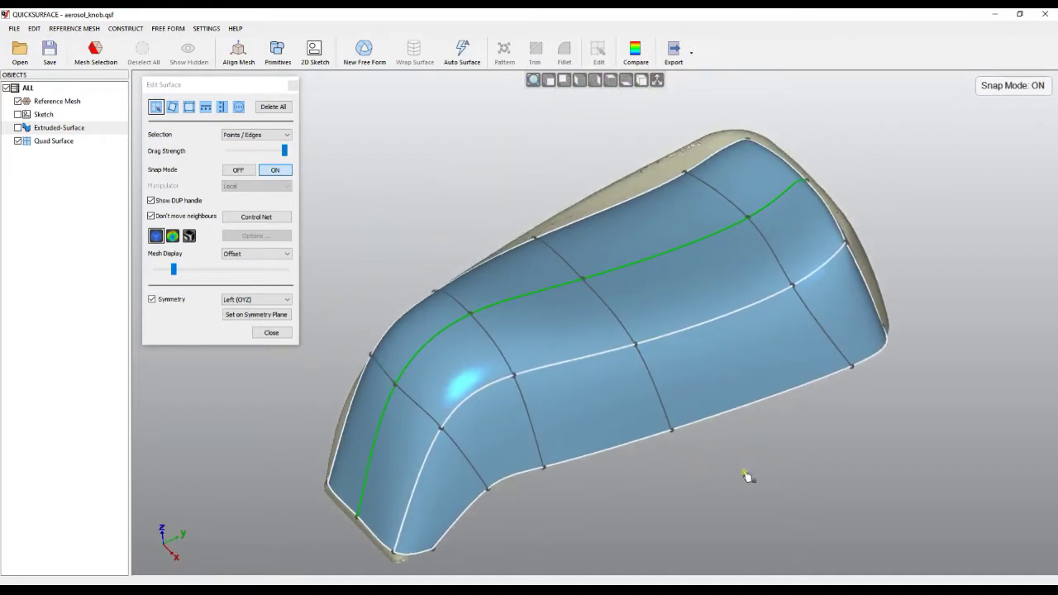
right_drag(746, 475, 798, 427)
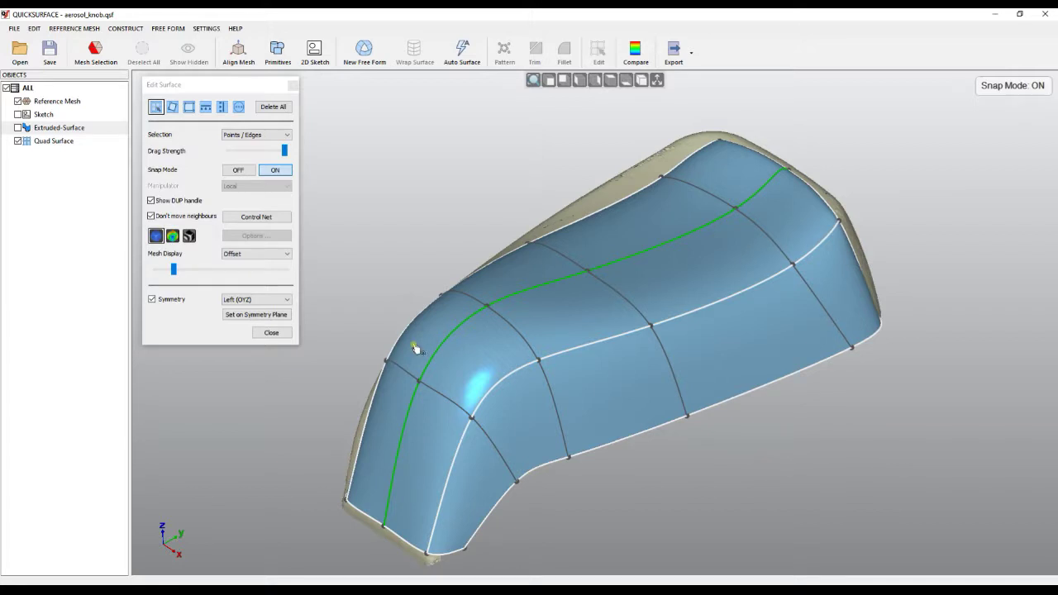
click(246, 254)
click(247, 265)
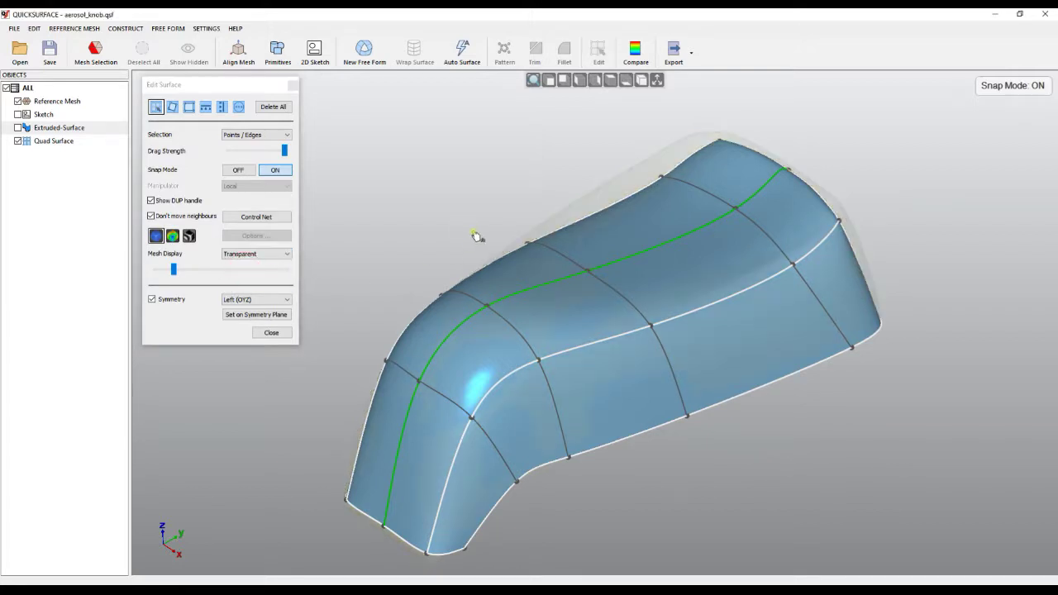
drag(176, 270, 228, 275)
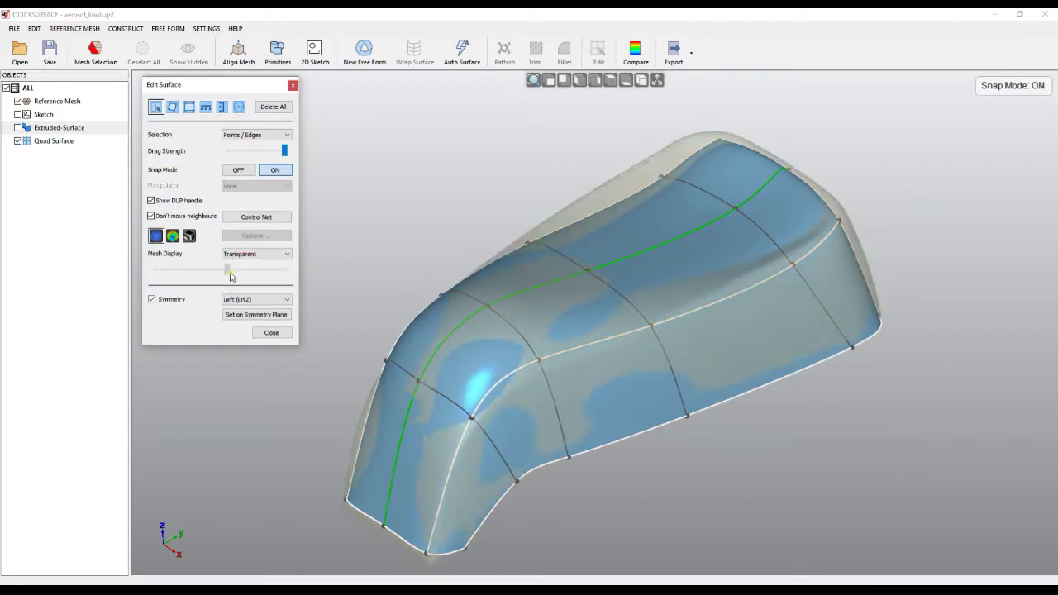
Turn on the deviation colour map for the surface and set its tolerance to 0.05 mm with Gradient colouring
right_drag(380, 289, 472, 304)
click(172, 235)
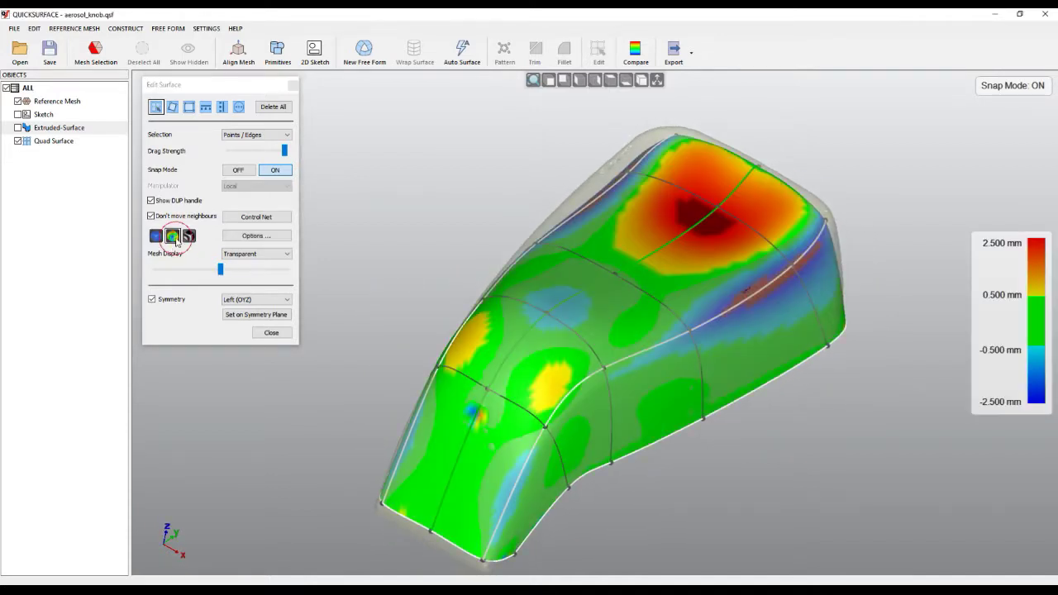
right_drag(465, 255, 438, 258)
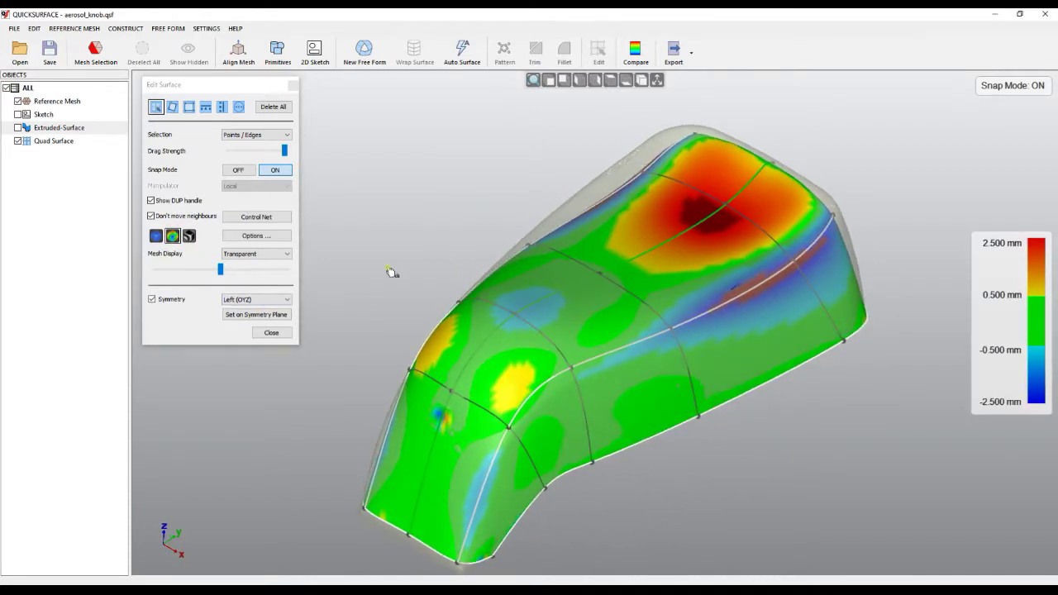
click(242, 237)
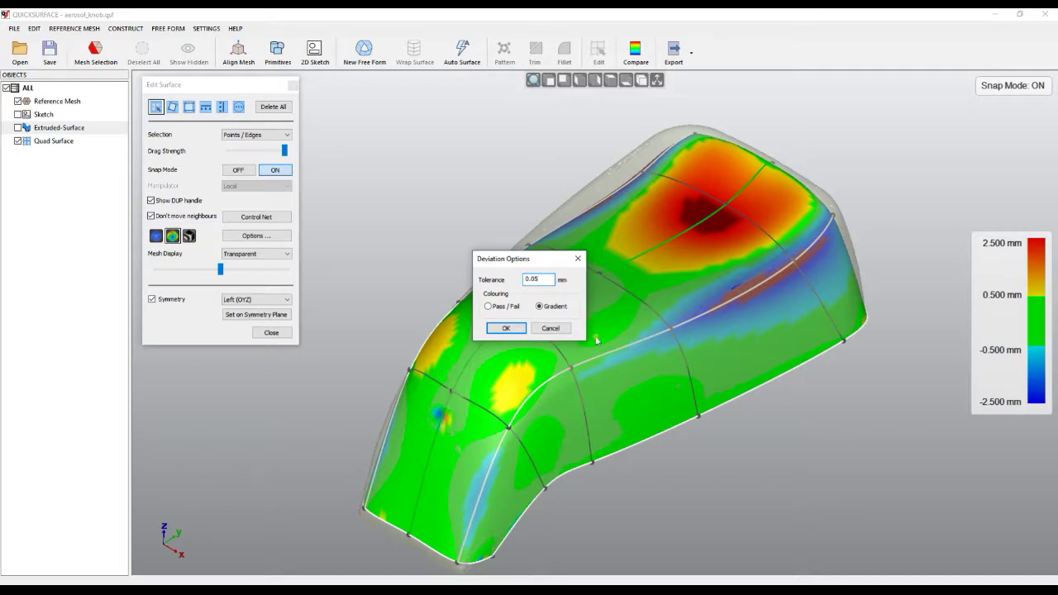
click(521, 329)
mouse_move(668, 491)
right_down()
mouse_move(626, 484)
mouse_move(668, 493)
right_up()
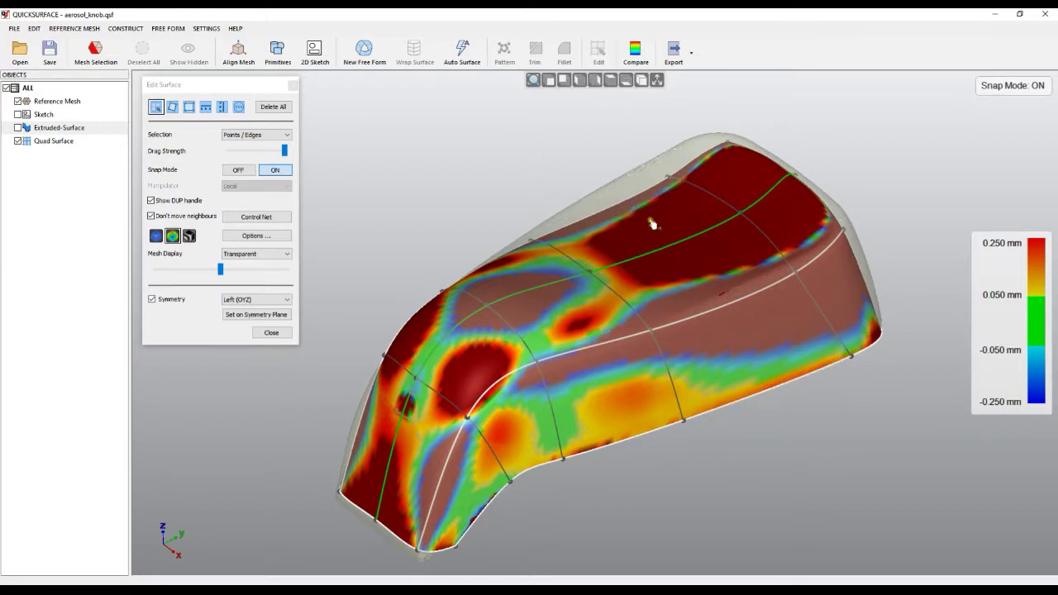
Split the side face's long lower edge near the wide end to add a crosswise edge loop, and reposition its crease point
right_click(769, 394)
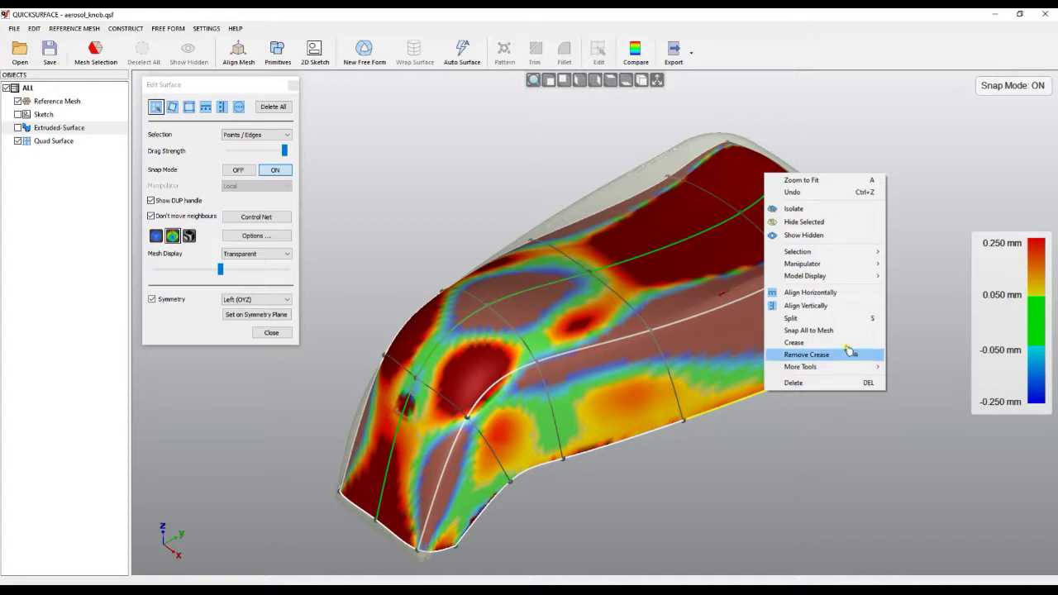
click(789, 318)
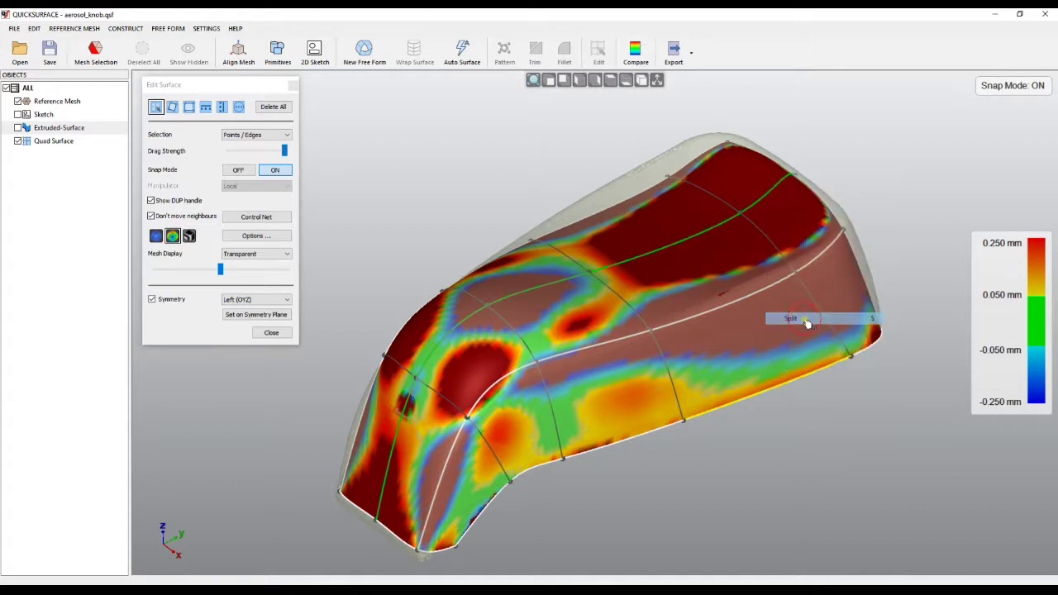
drag(739, 315, 730, 301)
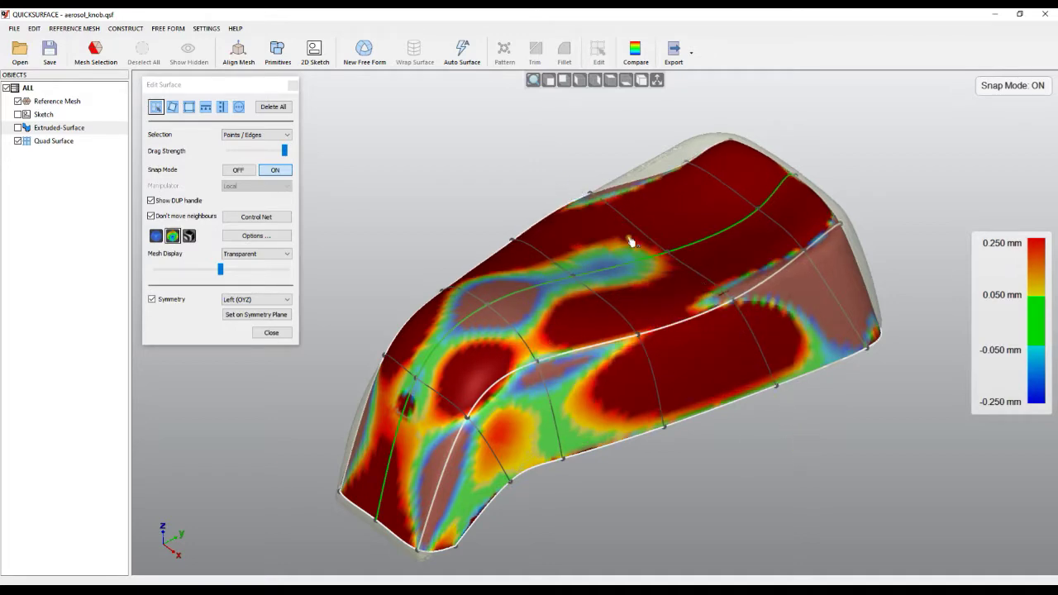
Move the crease point nearest the wide end slightly outward and down along the reference mesh
middle_drag(645, 318, 671, 415)
right_drag(671, 414, 682, 394)
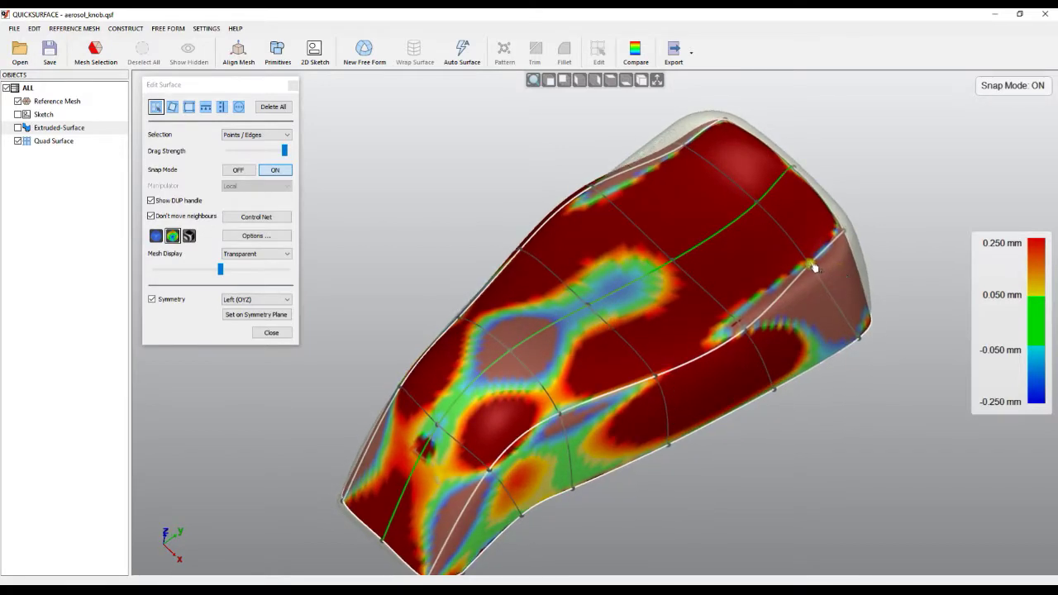
drag(818, 273, 829, 297)
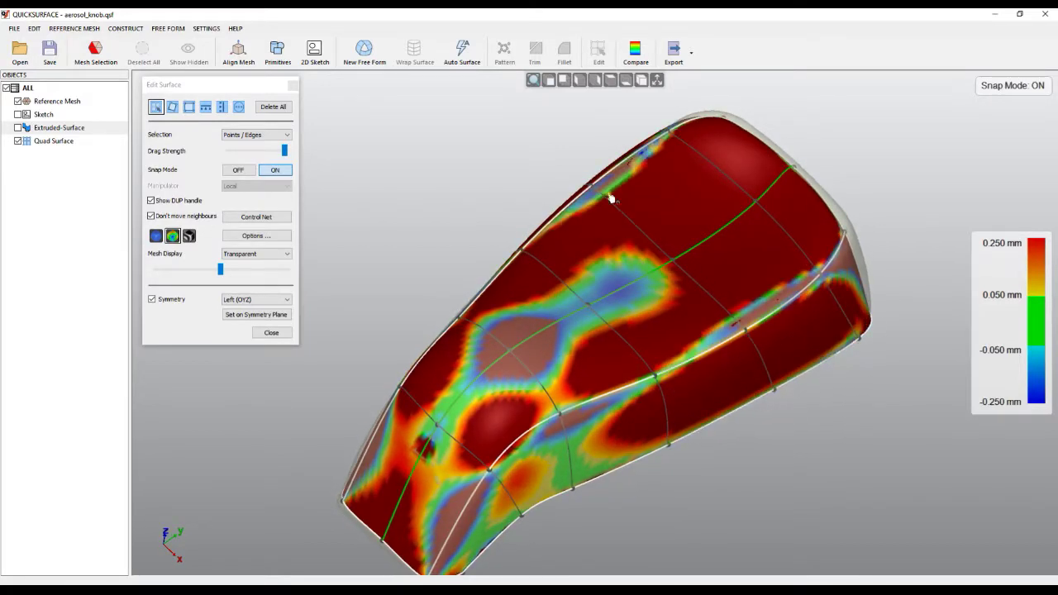
Reposition the wide end's lower corner point and the middle point of its lower boundary on the reference mesh
scroll(674, 359, up, 3)
middle_drag(620, 334, 623, 269)
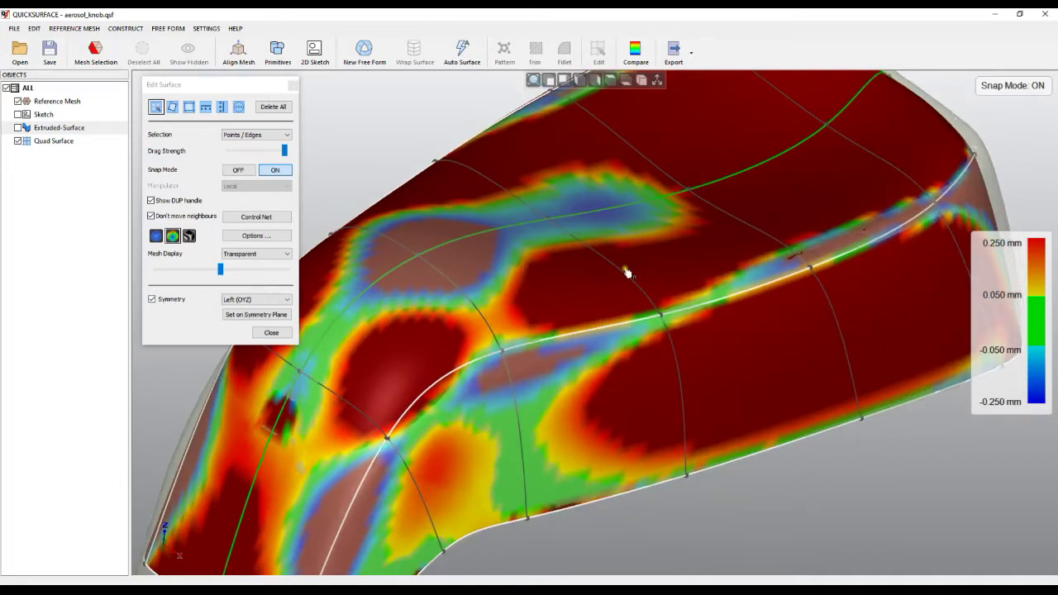
scroll(636, 272, down, 3)
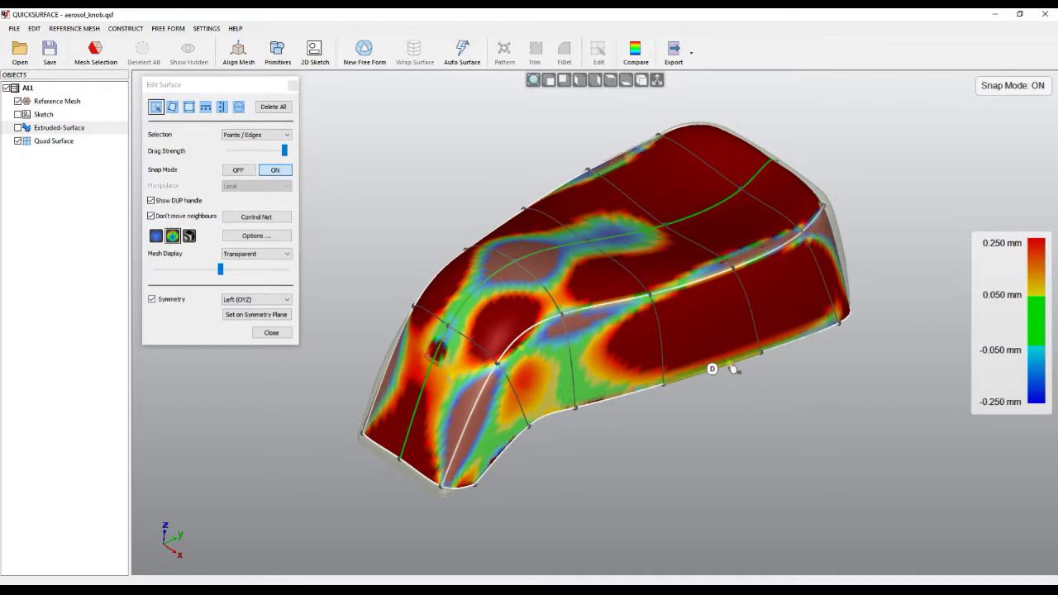
right_drag(741, 425, 660, 437)
drag(839, 339, 848, 338)
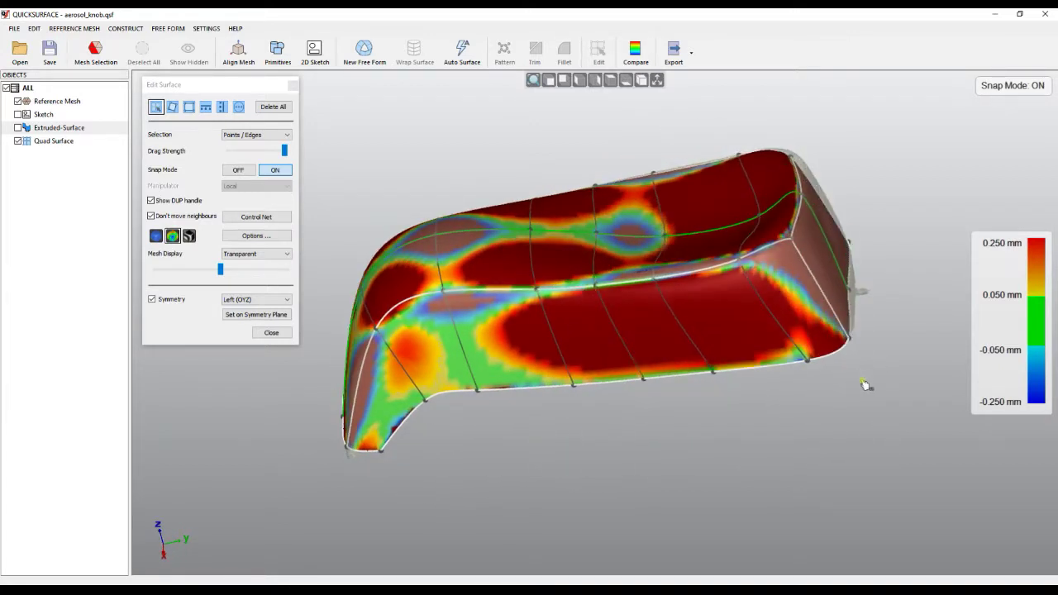
right_drag(852, 407, 808, 377)
drag(826, 322, 838, 322)
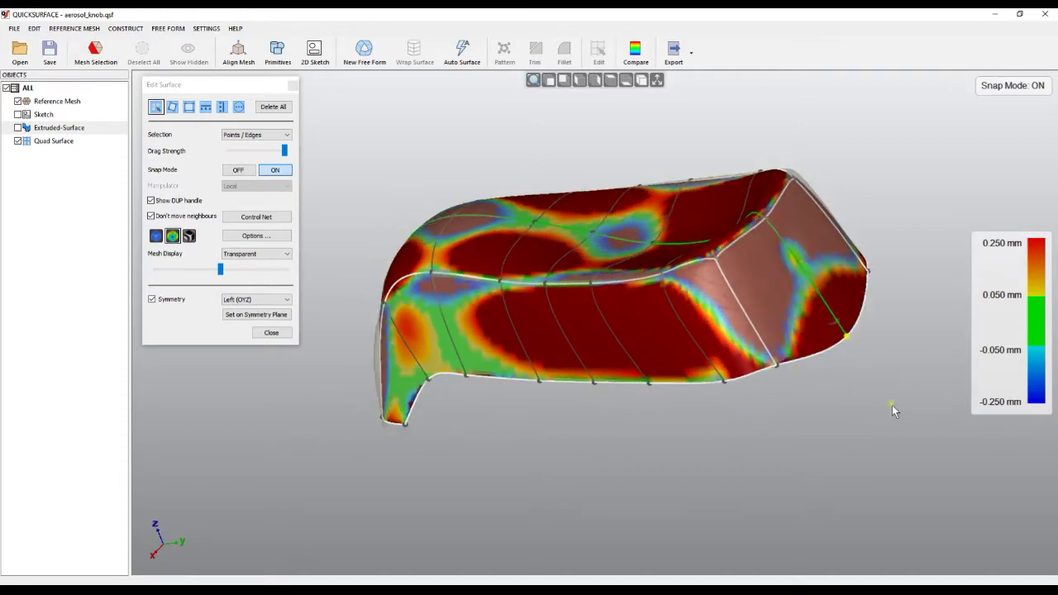
right_drag(759, 387, 699, 267)
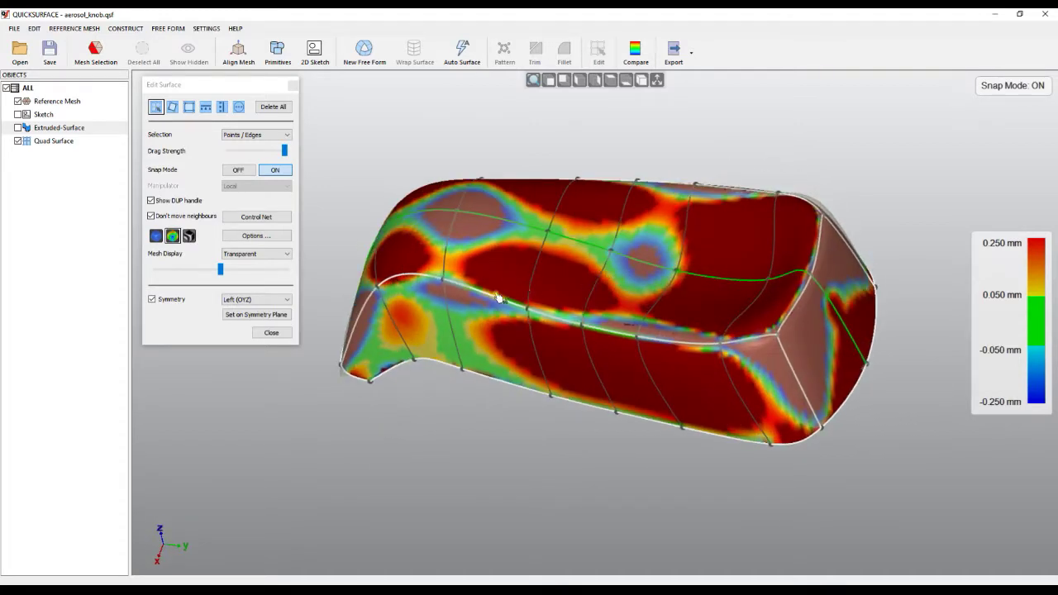
With snap mode off, move the crease point at the bend using its local manipulator, and turn snap mode back on
click(236, 171)
mouse_move(424, 243)
right_down()
mouse_move(444, 286)
mouse_move(416, 355)
mouse_move(403, 338)
mouse_move(413, 174)
mouse_move(444, 246)
right_up()
click(446, 247)
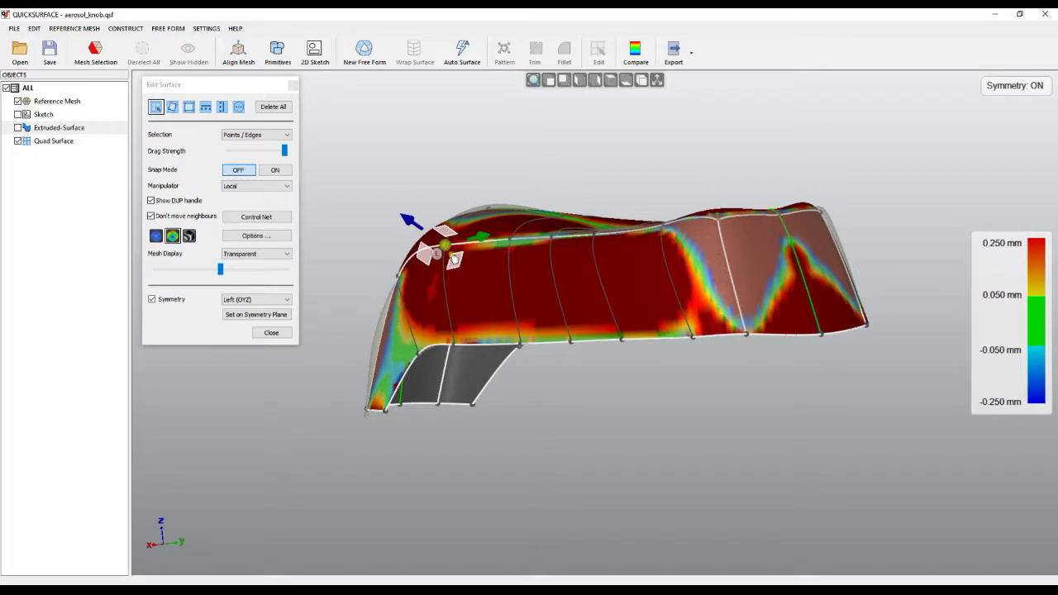
click(408, 221)
right_drag(375, 200, 330, 196)
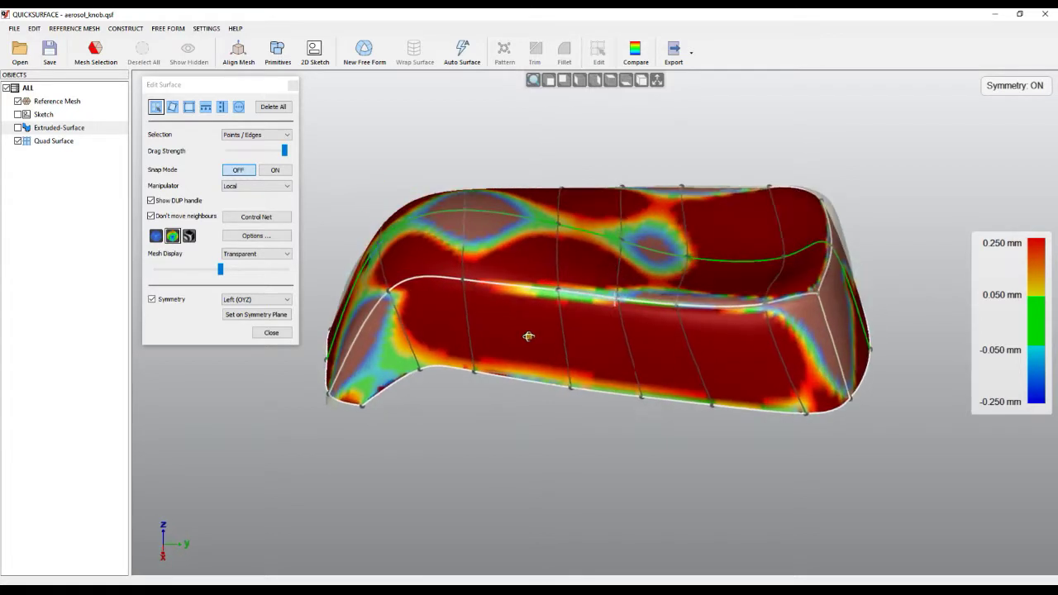
click(277, 172)
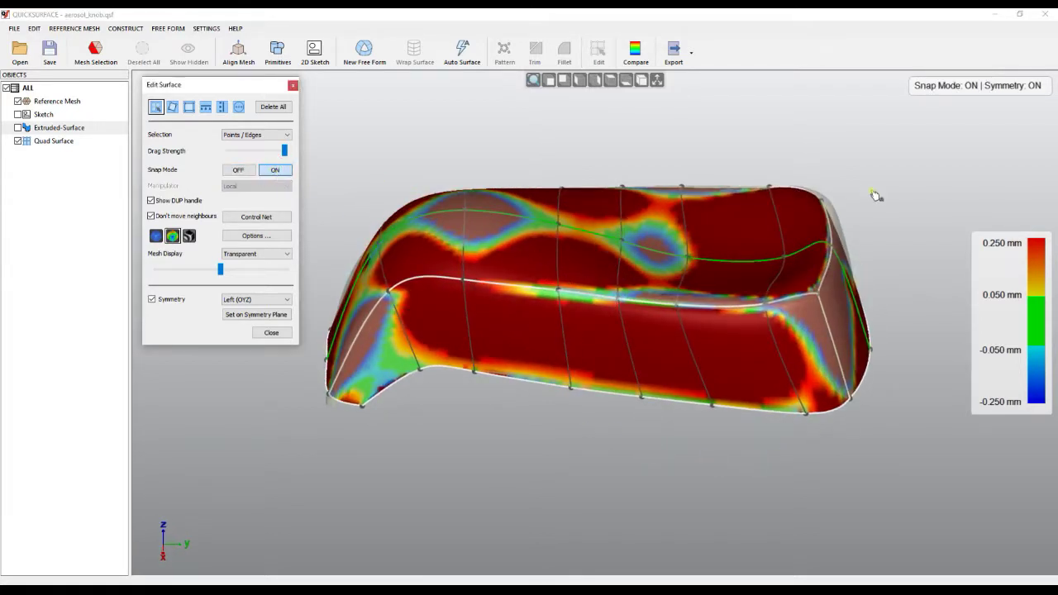
Refine the quad surface with extra lengthwise edge loops on the top and side faces, snapped to the reference mesh
right_click(849, 161)
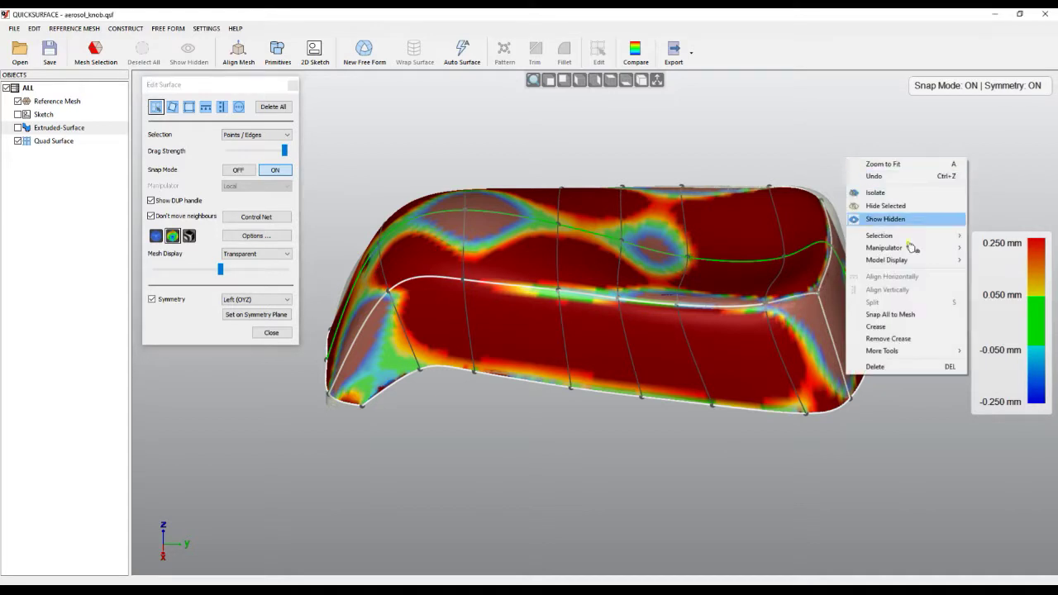
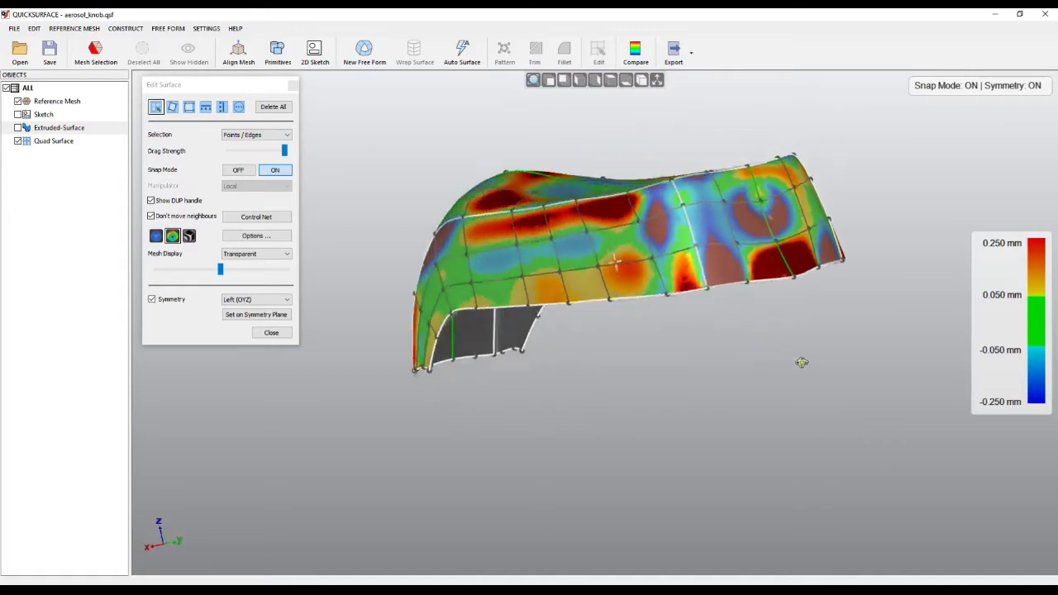
right_drag(568, 360, 288, 213)
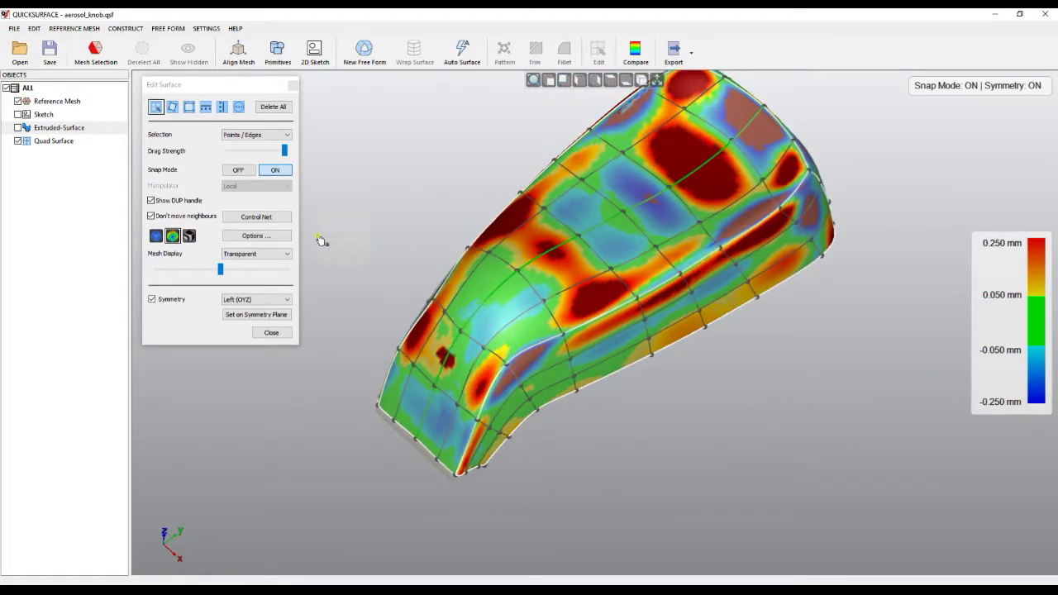
Fine-tune the positions of control points around the bend on the refined surface to follow the reference mesh
scroll(433, 352, up, 5)
drag(685, 388, 699, 396)
scroll(604, 328, down, 3)
right_drag(607, 357, 600, 264)
drag(654, 267, 657, 265)
Select the whole crosswise edge loop behind the bend and shift it slightly, then lower the upper lengthwise side edge beside it
click(800, 230)
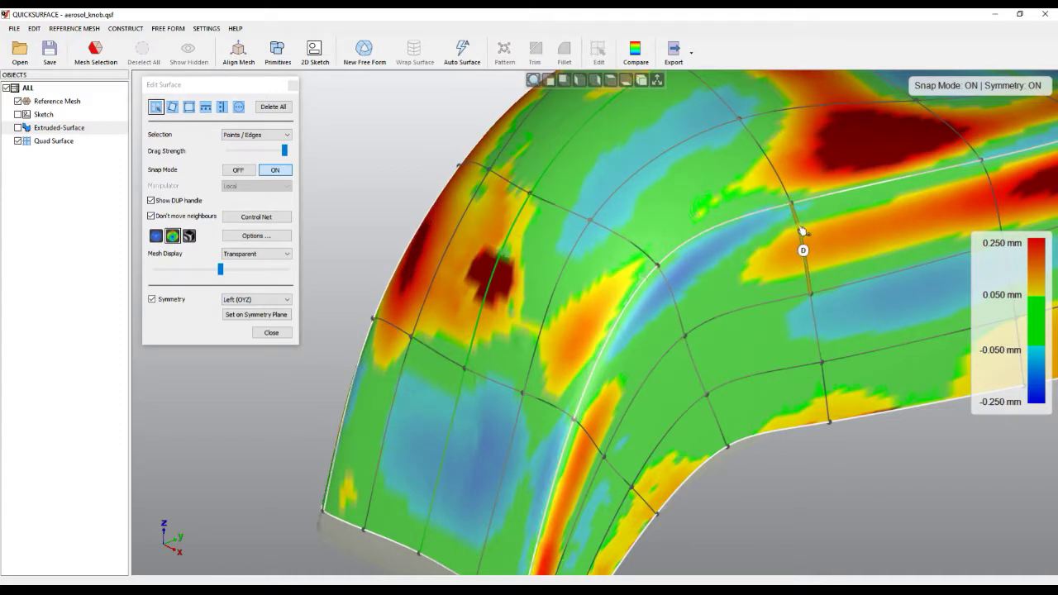
double_click(799, 230)
mouse_move(801, 232)
mouse_down()
mouse_move(821, 228)
mouse_move(797, 228)
mouse_up()
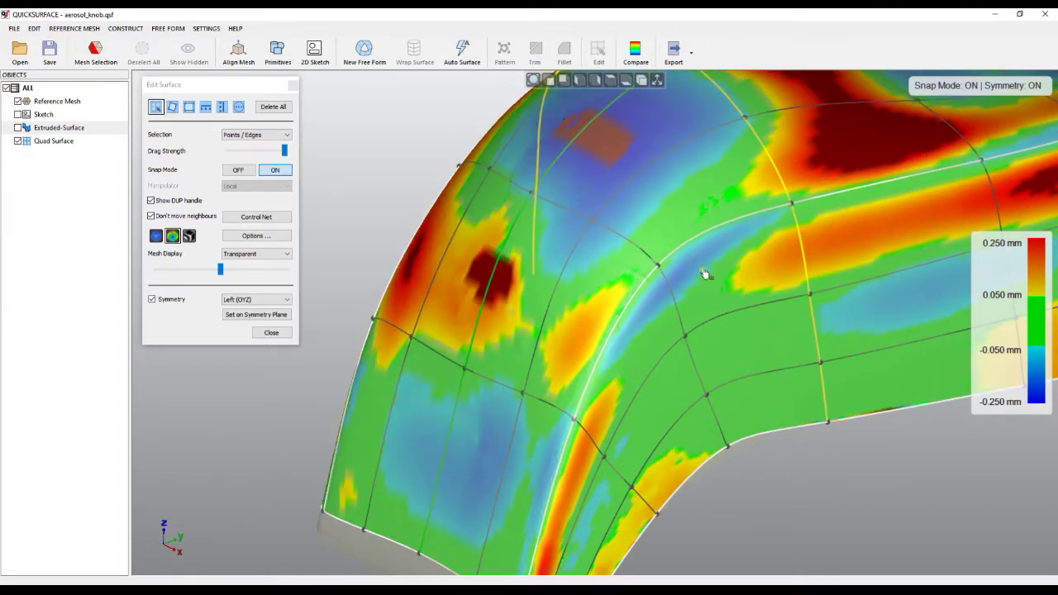
mouse_move(771, 308)
mouse_down()
mouse_move(785, 349)
mouse_move(775, 311)
mouse_move(778, 320)
mouse_up()
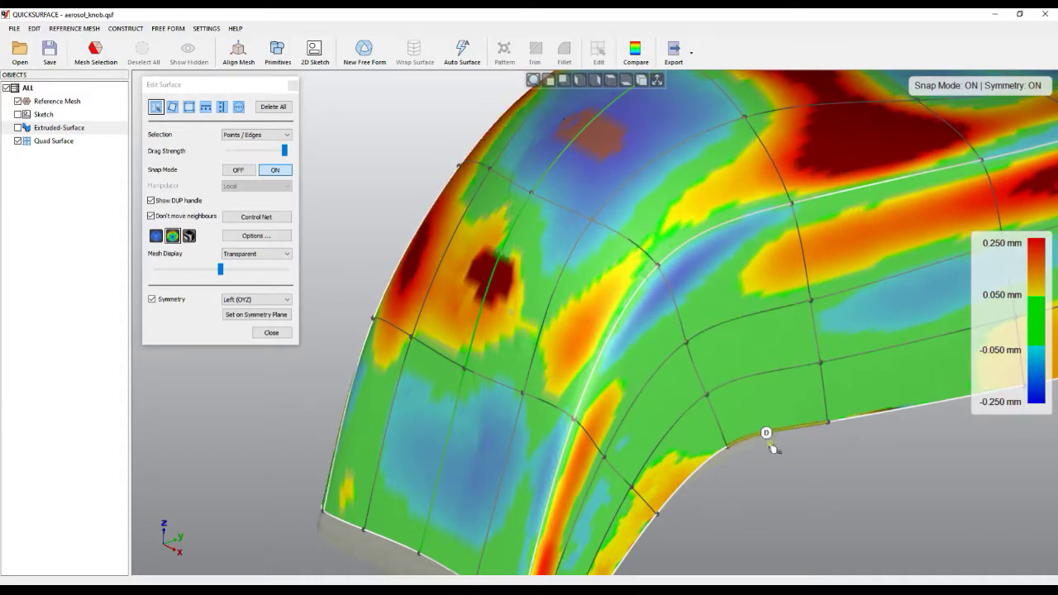
Reposition the crease point above the middle of the side wall, with the option that keeps neighbouring points fixed turned off
right_drag(765, 507, 658, 501)
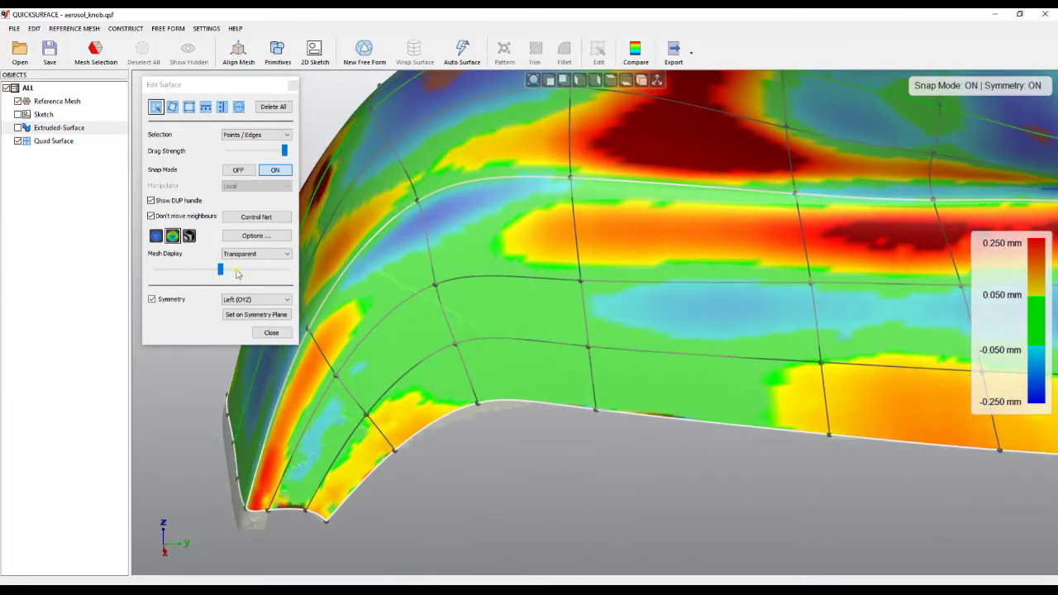
click(151, 215)
mouse_move(796, 195)
mouse_down()
mouse_move(775, 212)
mouse_move(786, 200)
mouse_up()
click(152, 217)
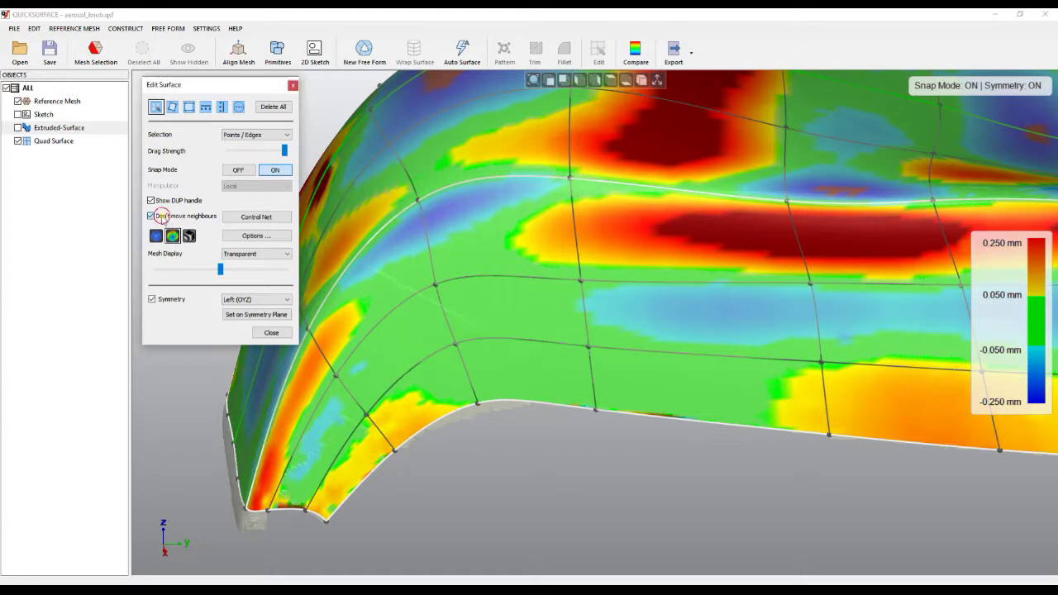
drag(787, 205, 786, 204)
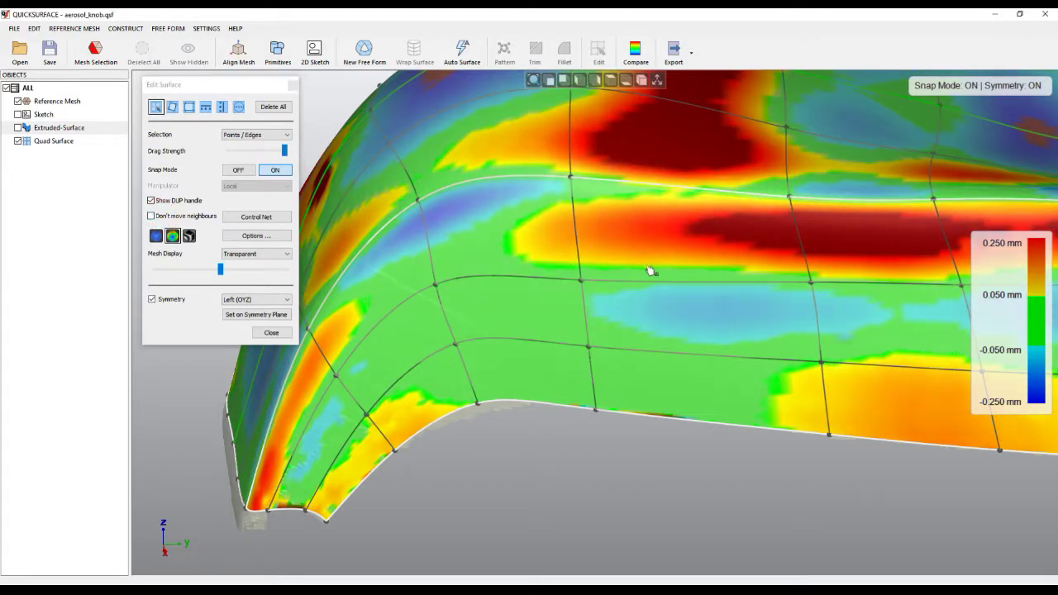
Nudge the upper side-wall point towards the wide end slightly downward so its neighbours follow
scroll(651, 271, down, 3)
middle_drag(882, 366, 650, 313)
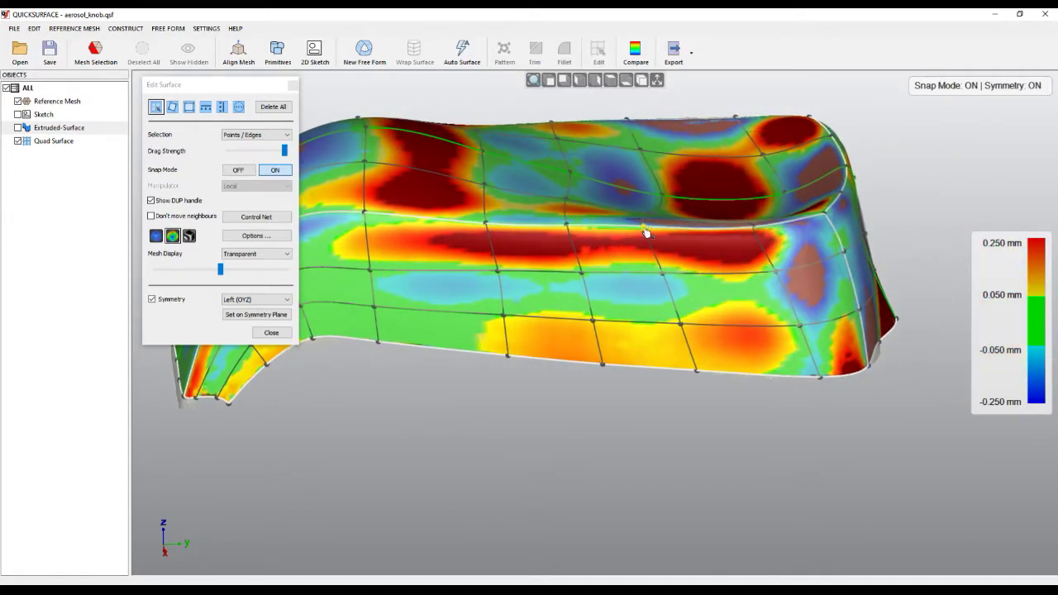
right_drag(648, 236, 649, 366)
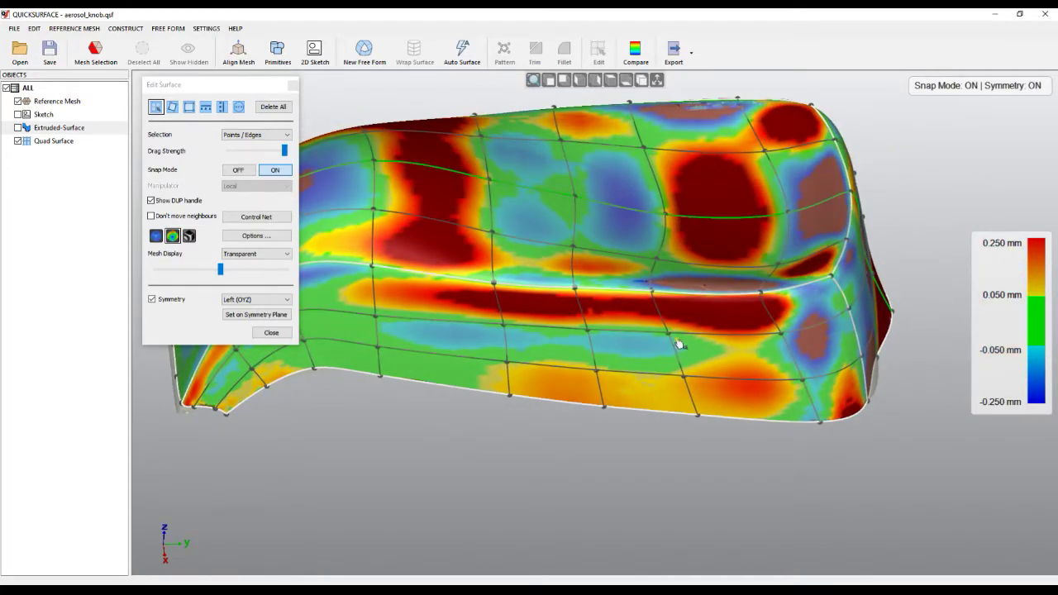
drag(670, 337, 669, 340)
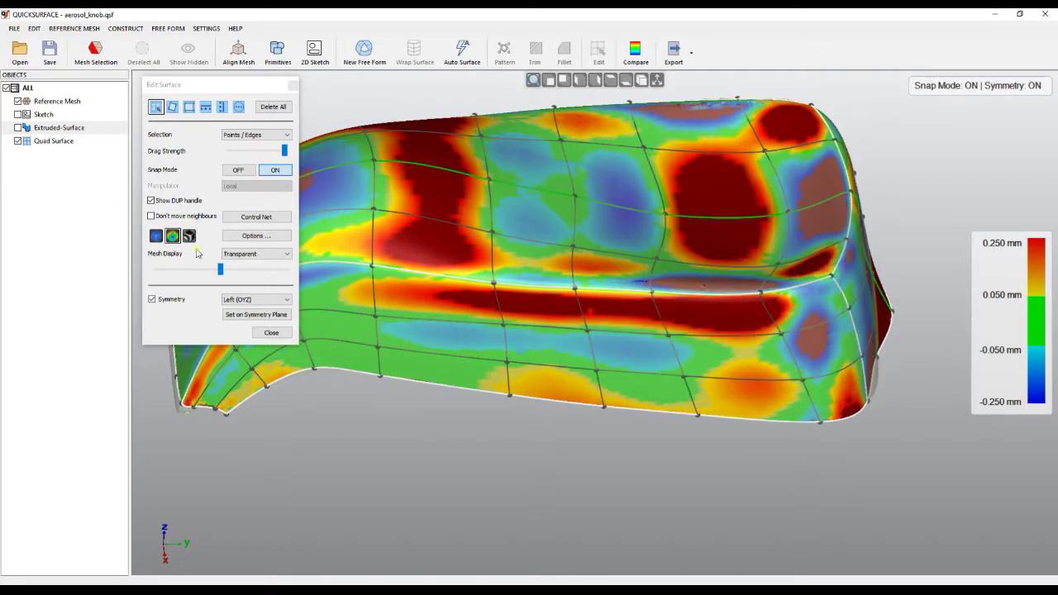
Return to plain shading and pull the open edge of the narrow end, including its corner, out to the border of the reference mesh
click(157, 240)
right_drag(549, 406, 533, 470)
scroll(484, 413, up, 3)
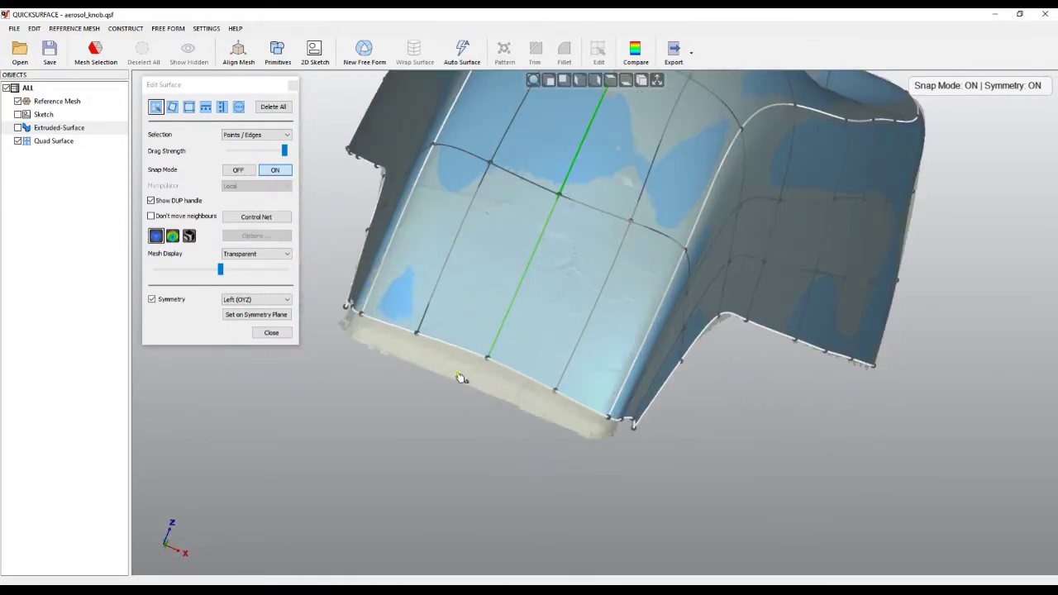
drag(413, 340, 408, 424)
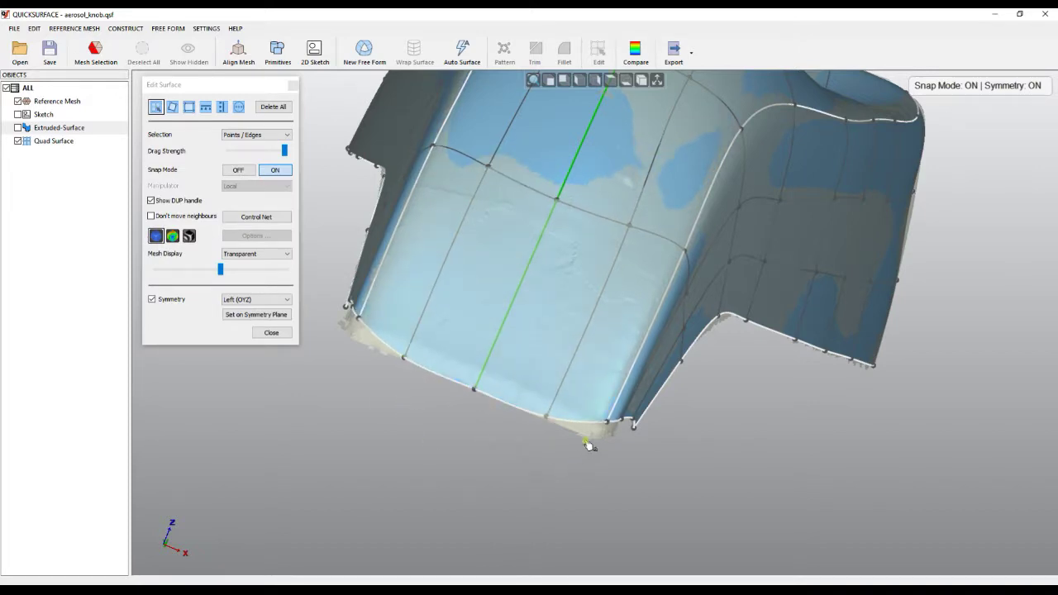
drag(604, 423, 609, 484)
middle_drag(699, 469, 495, 439)
scroll(517, 418, up, 3)
scroll(603, 434, down, 6)
middle_drag(685, 470, 647, 487)
mouse_move(648, 486)
right_down()
mouse_move(726, 491)
mouse_move(557, 429)
mouse_move(539, 522)
mouse_move(487, 493)
mouse_move(472, 524)
mouse_move(515, 449)
mouse_move(559, 464)
right_up()
right_click(560, 464)
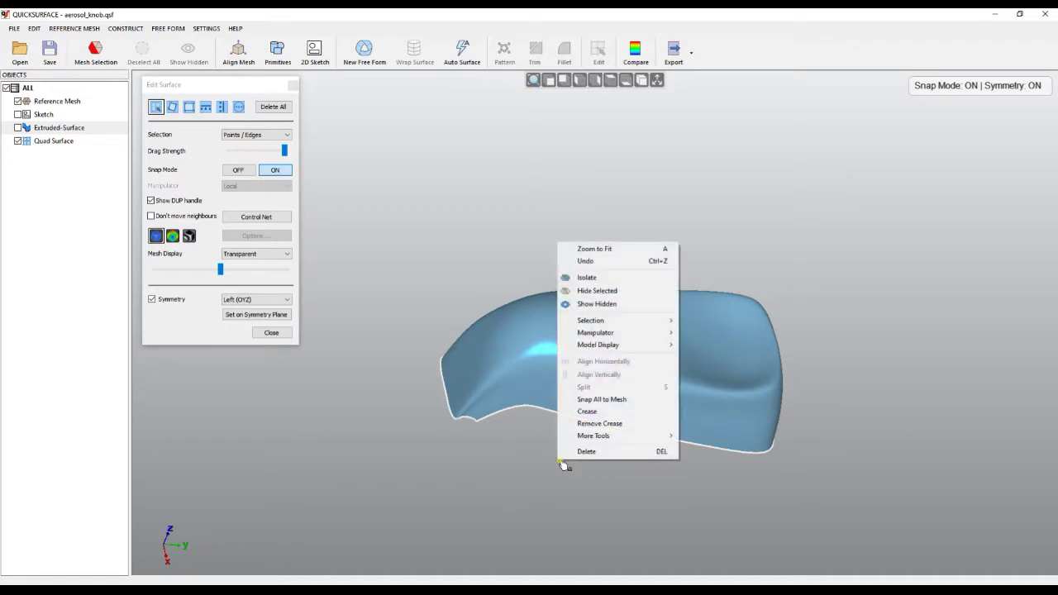
click(612, 419)
Pull the middle point of the wide end's lower open edge outward to the border of the reference mesh
right_drag(689, 460, 562, 240)
scroll(651, 277, up, 5)
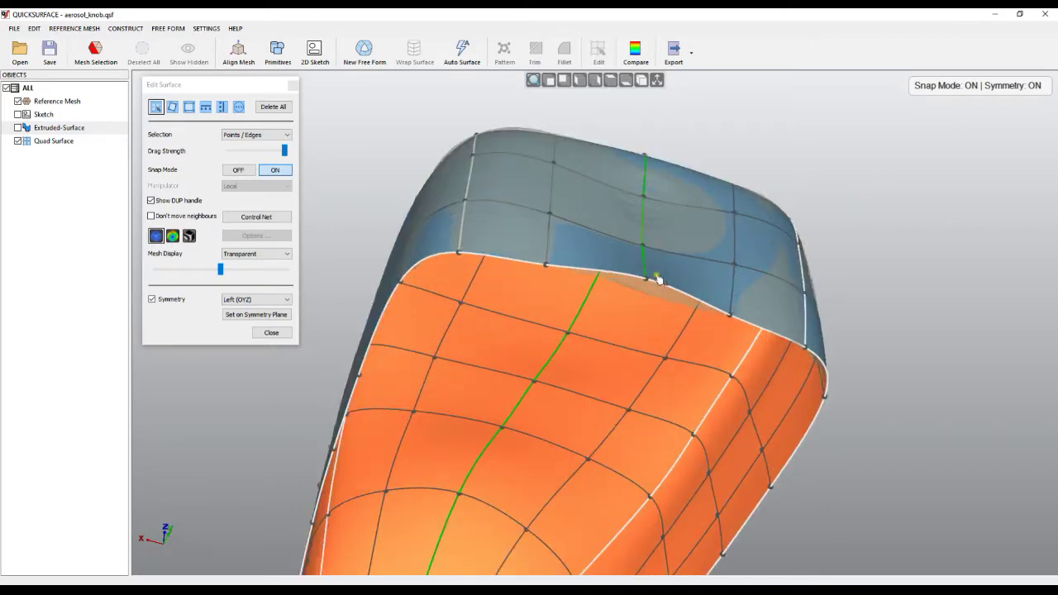
drag(639, 281, 629, 294)
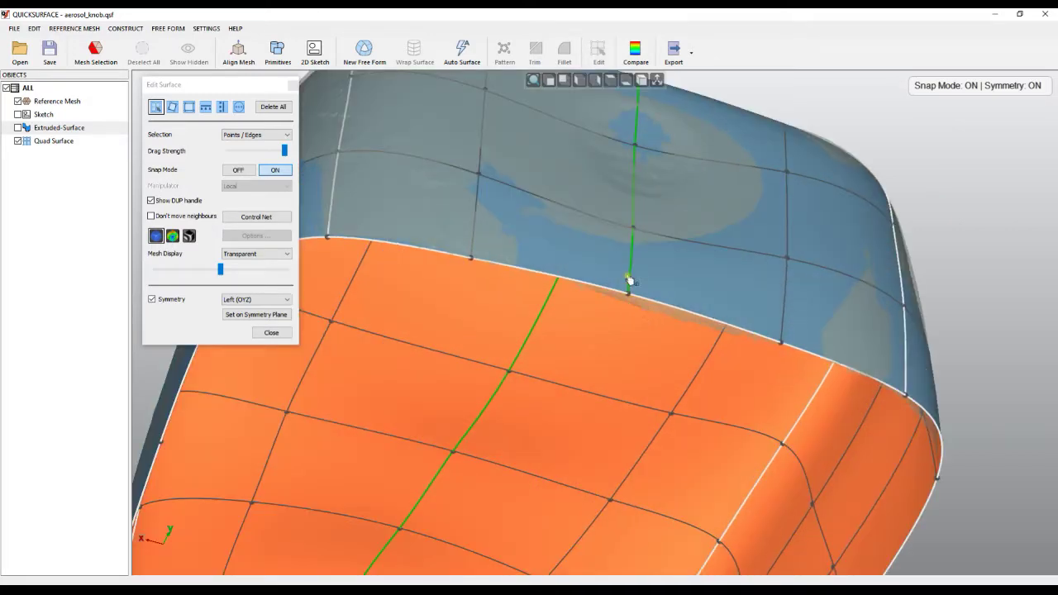
scroll(652, 264, down, 5)
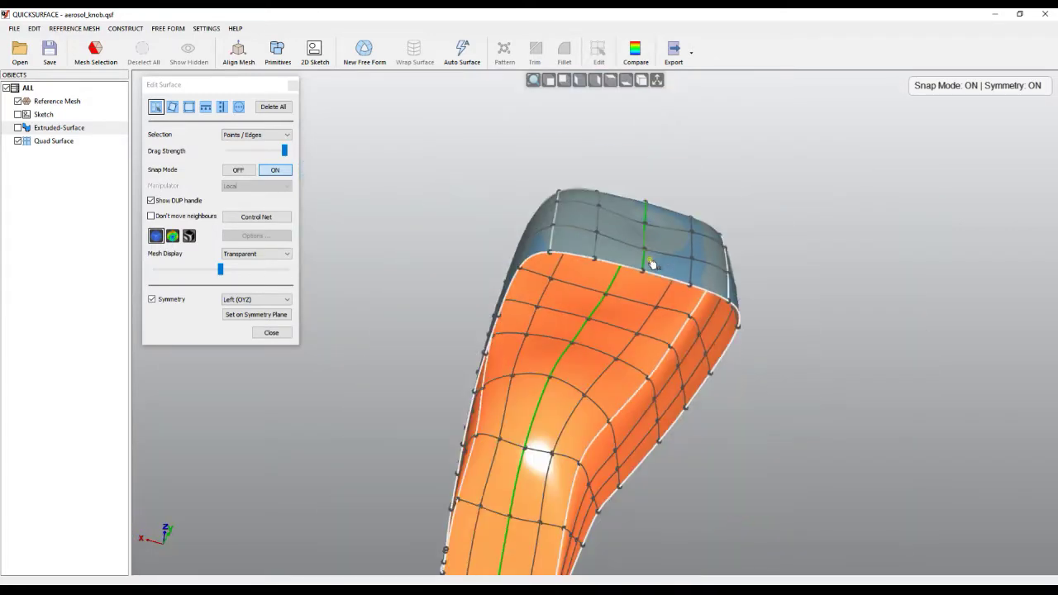
Examine the overall shape of the shaded surface from the side with the control mesh hidden
right_drag(605, 251, 699, 488)
key(space)
right_drag(840, 523, 702, 525)
middle_drag(602, 509, 669, 429)
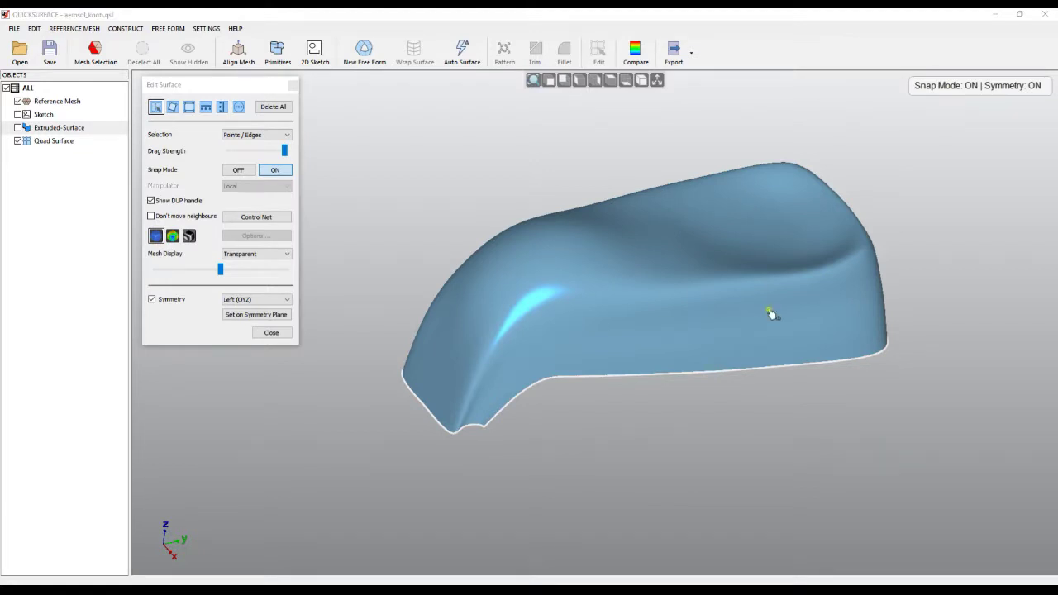
right_drag(652, 360, 666, 321)
key(space)
Select the whole lengthwise edge loop below the crease on the side wall, smooth it with the Smooth tool and deselect it
right_drag(635, 424, 637, 297)
scroll(559, 291, up, 5)
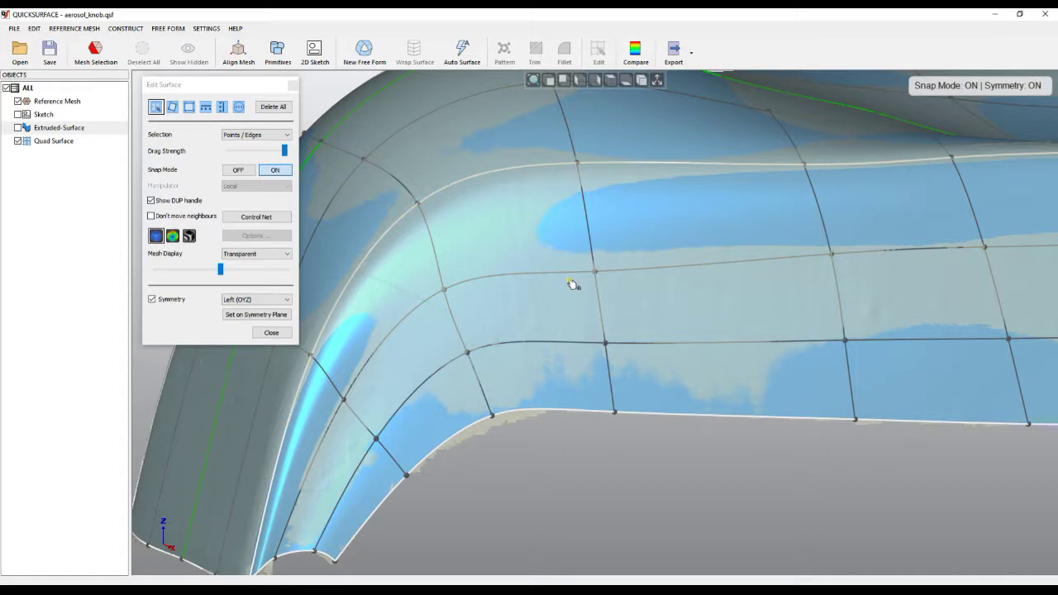
double_click(516, 281)
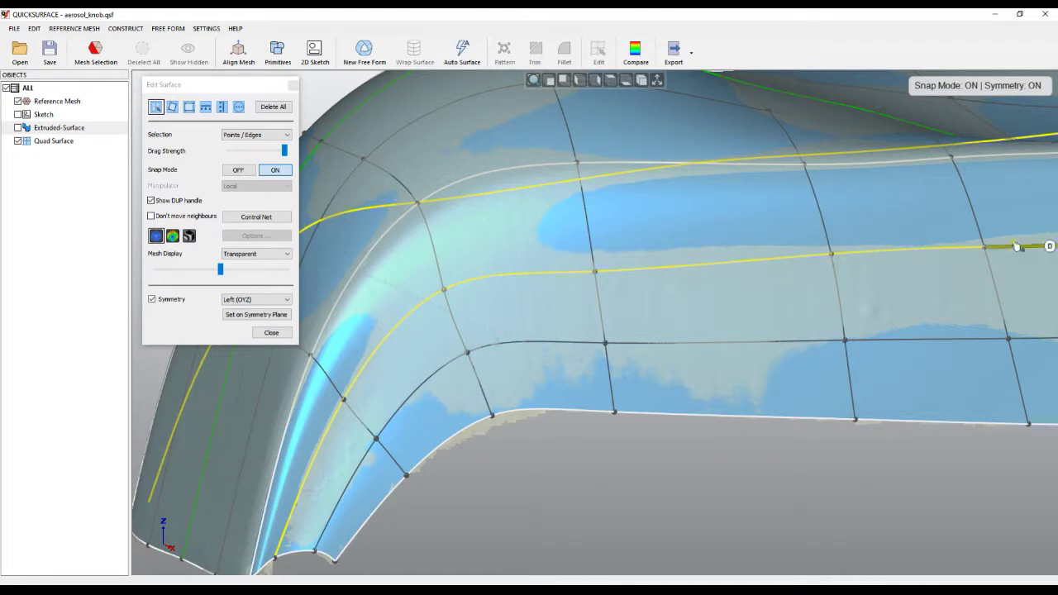
scroll(686, 323, down, 3)
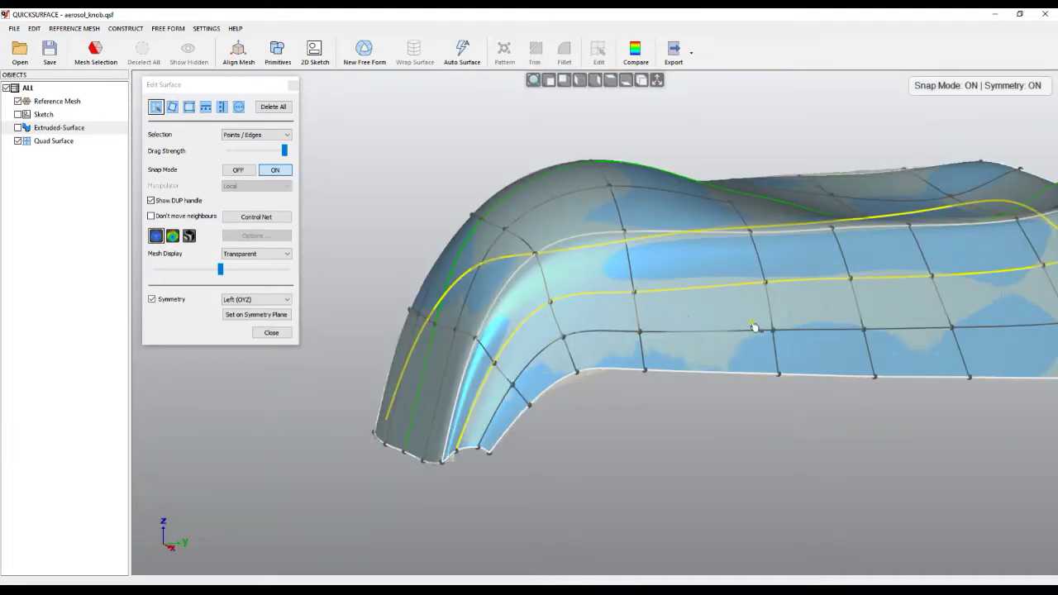
right_click(704, 315)
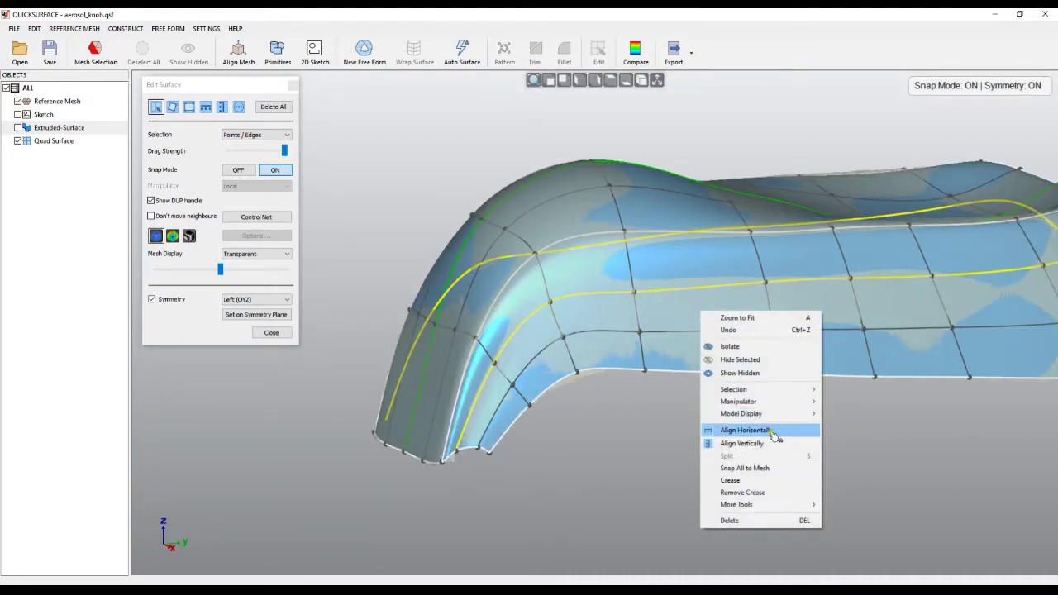
mouse_move(764, 510)
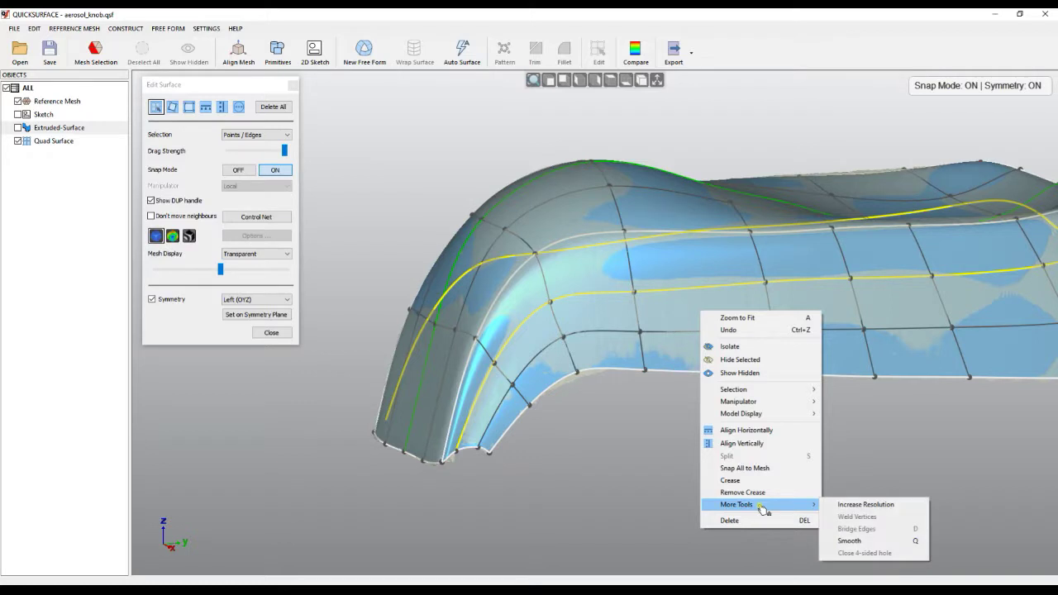
click(849, 542)
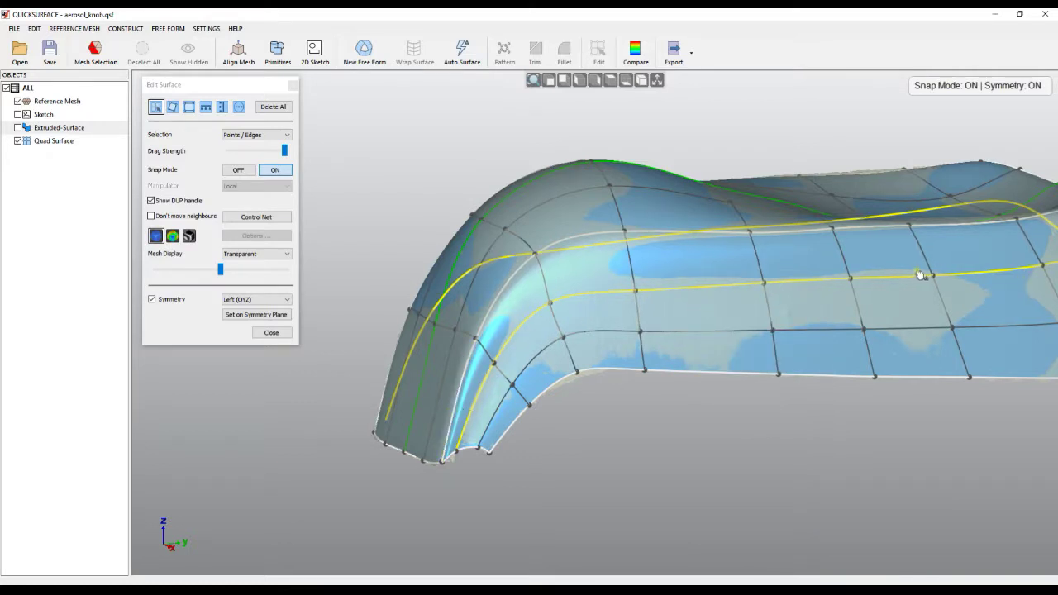
click(688, 455)
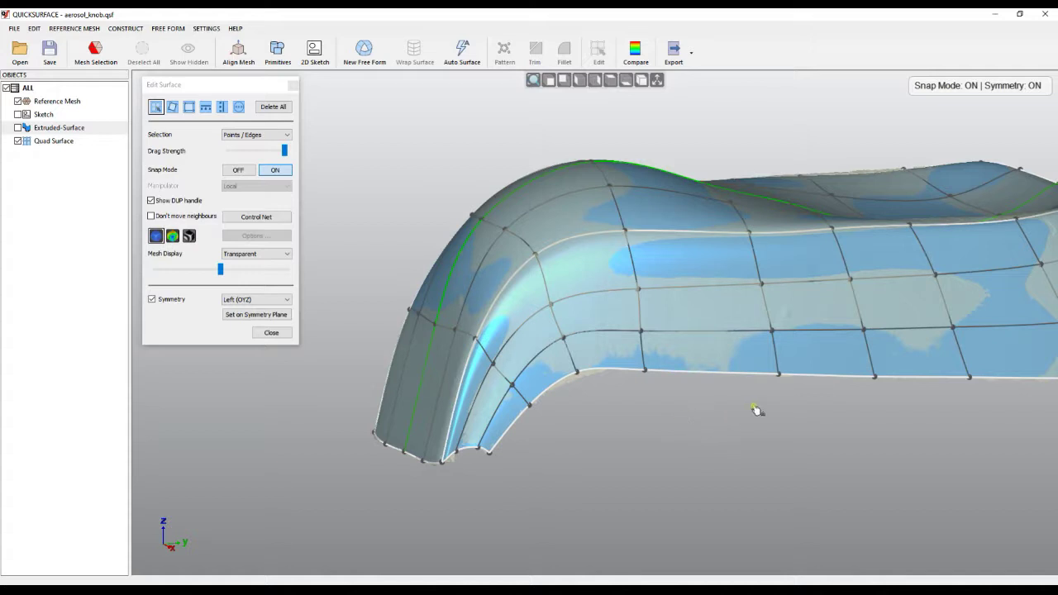
Adjust the smoothing brush size and brush over the control points of the side wall and the bend to even out their spacing
scroll(790, 408, up, 3)
scroll(687, 408, down, 3)
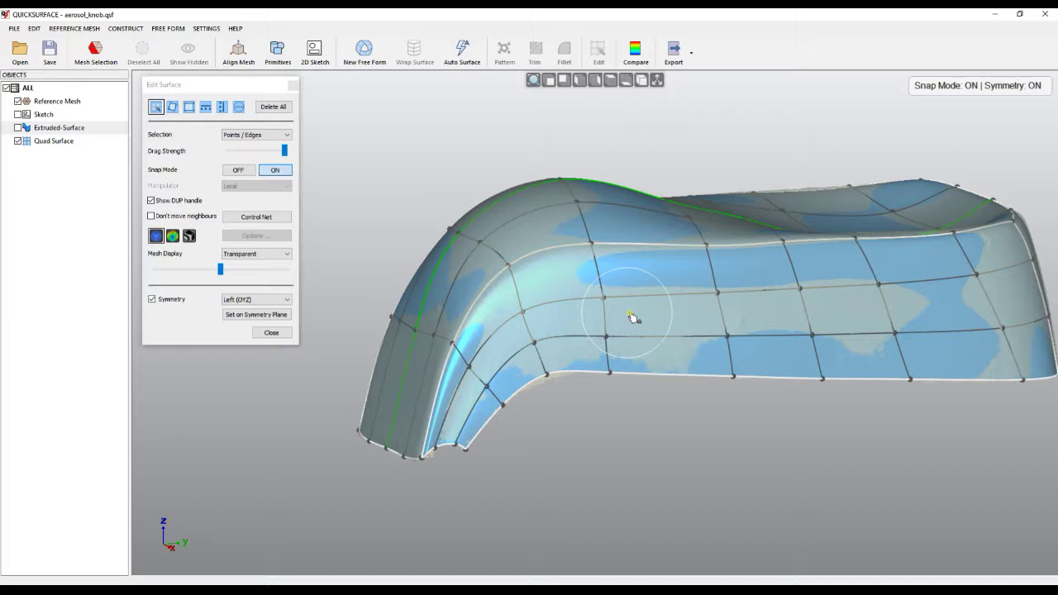
ctrl+scroll(650, 313, down, 2)
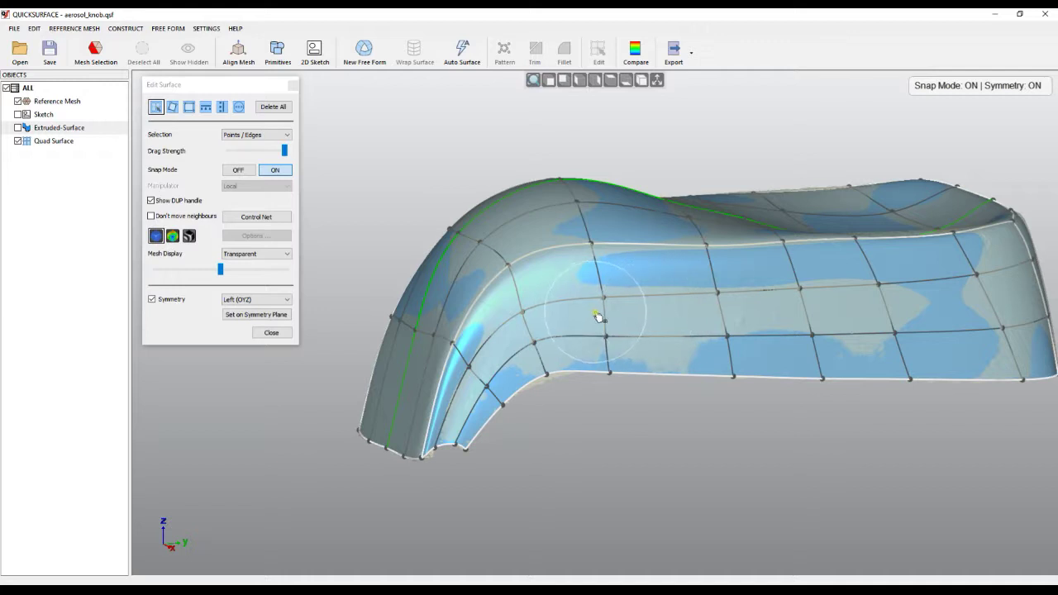
mouse_move(642, 314)
mouse_down()
mouse_move(889, 321)
mouse_move(904, 335)
mouse_move(900, 349)
mouse_move(814, 365)
mouse_move(566, 376)
mouse_move(513, 401)
mouse_up()
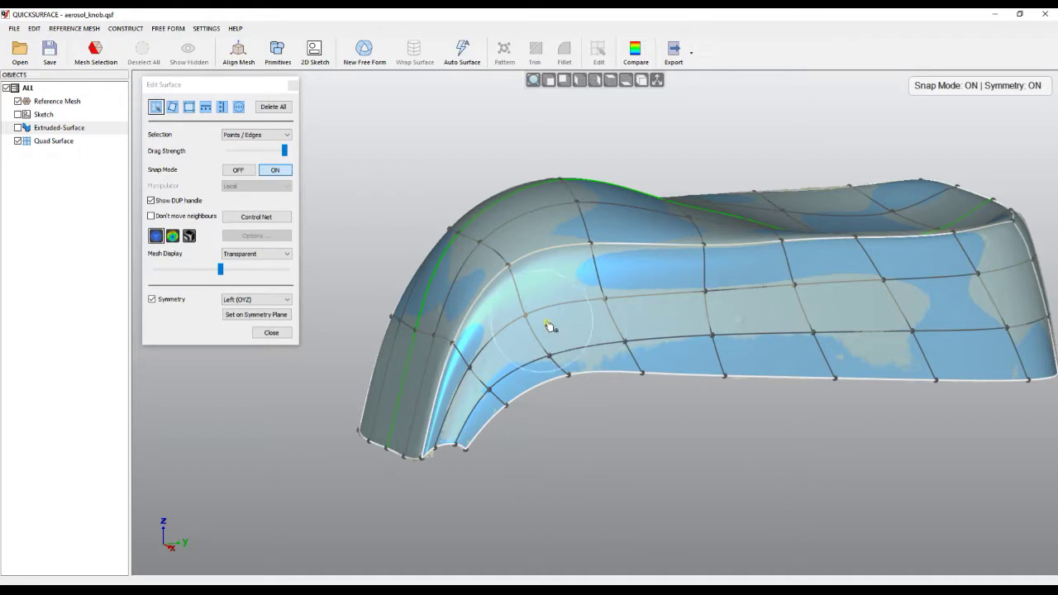
drag(547, 325, 606, 321)
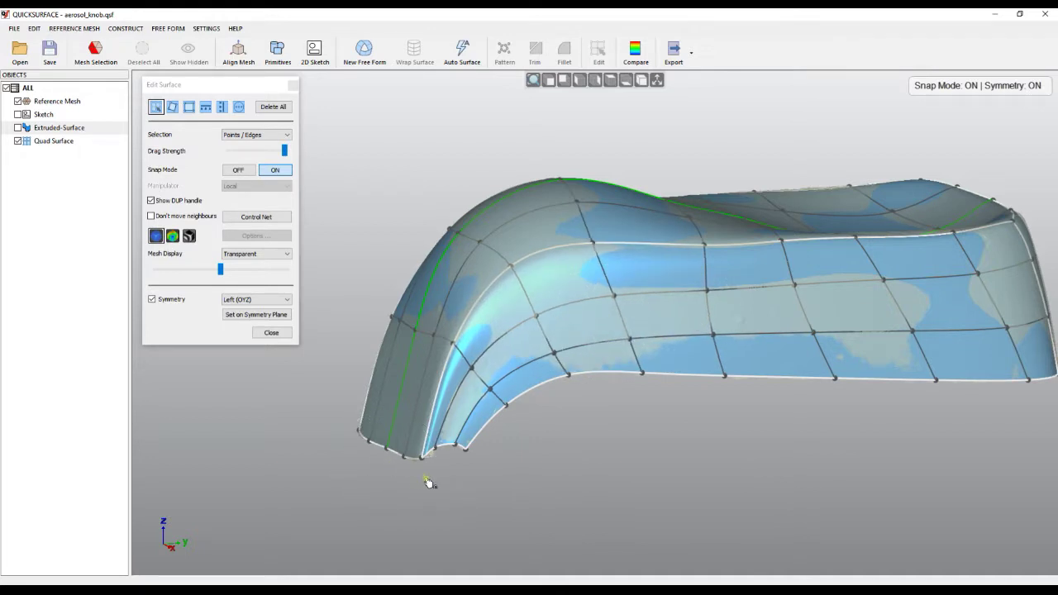
Brush-smooth the control points at the narrow end, covering its lower rim, the side crease and the end face
scroll(432, 482, up, 5)
drag(462, 398, 484, 393)
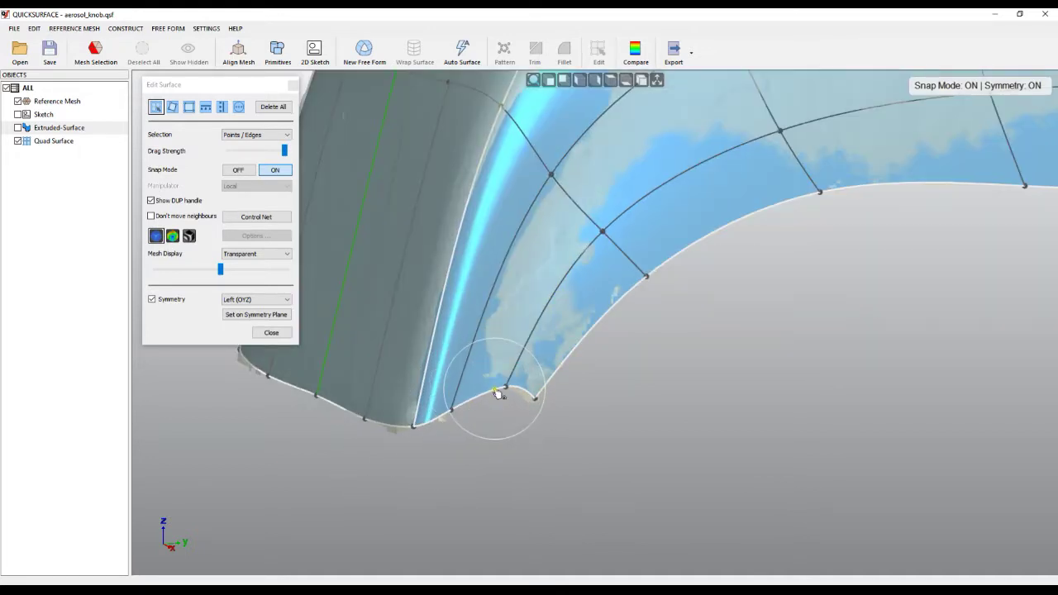
drag(550, 194, 607, 224)
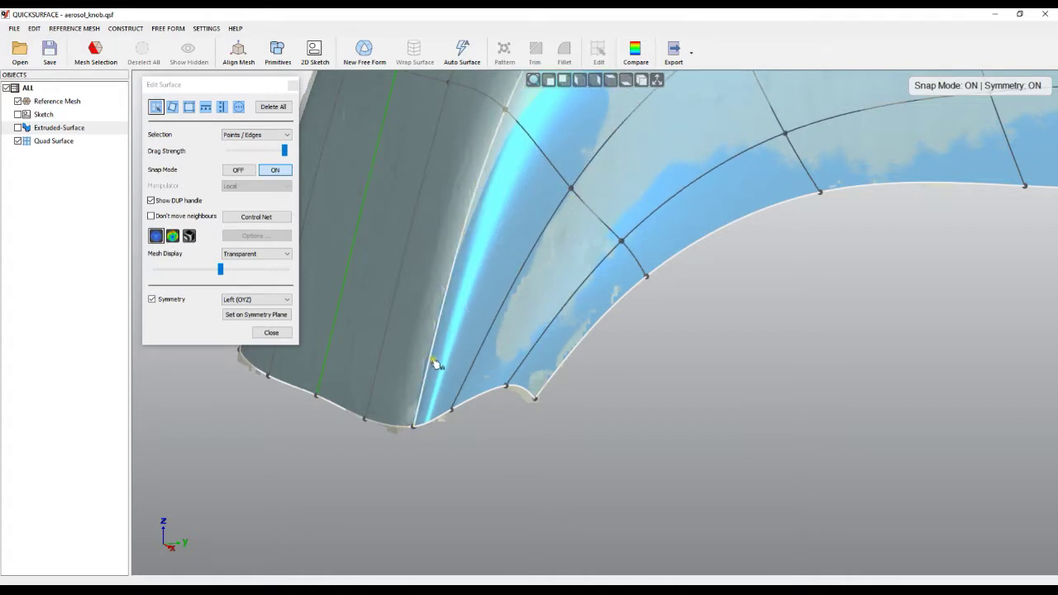
drag(430, 365, 380, 399)
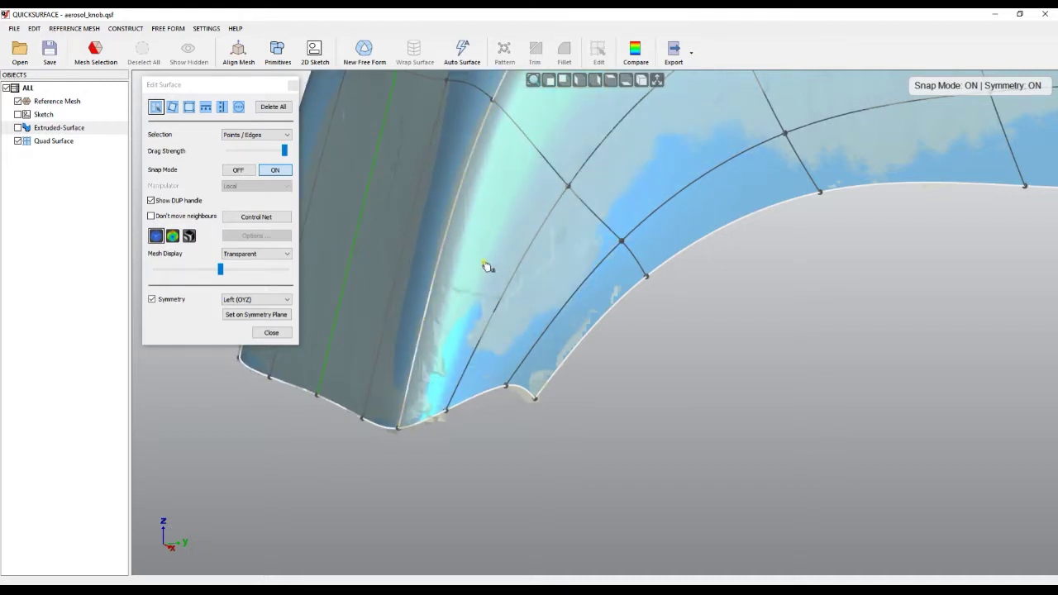
scroll(499, 300, up, 3)
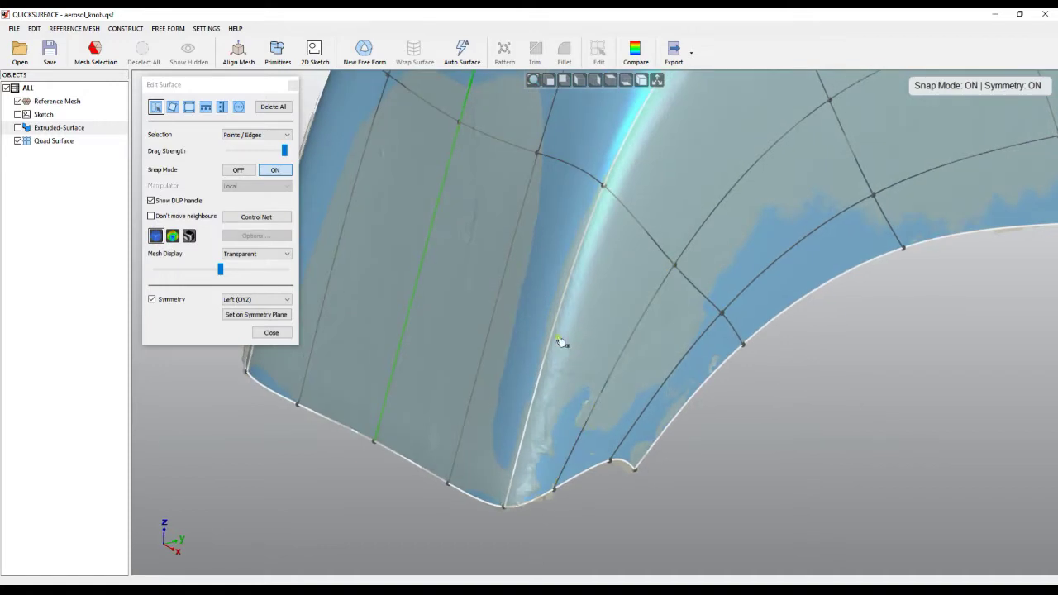
drag(505, 302, 444, 167)
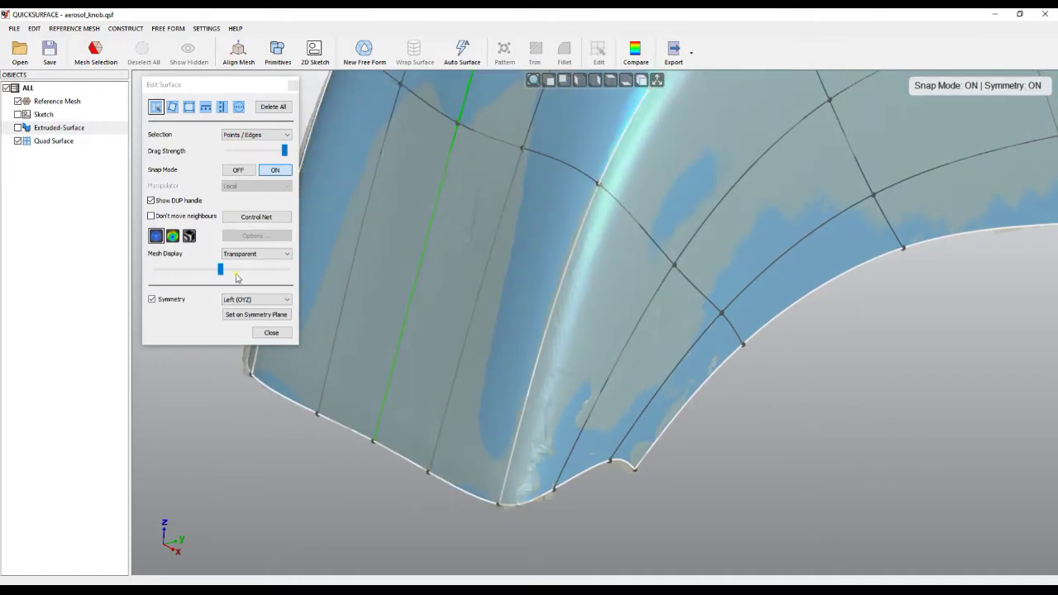
Examine the surface with zebra stripes and then with the deviation colour map, from the narrow end to the whole knob
click(190, 237)
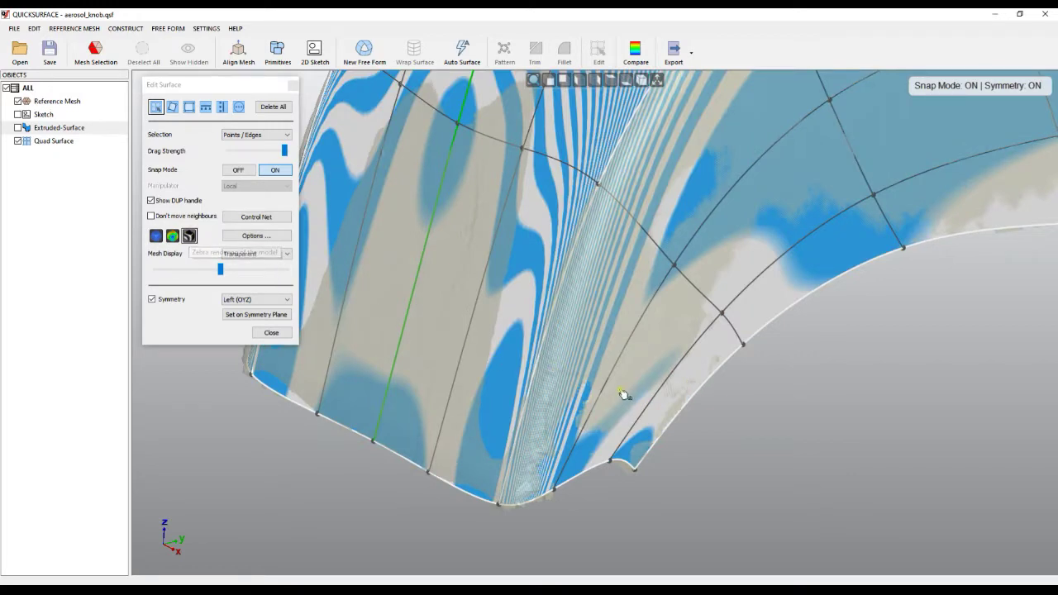
scroll(624, 394, up, 3)
scroll(620, 392, down, 5)
click(172, 236)
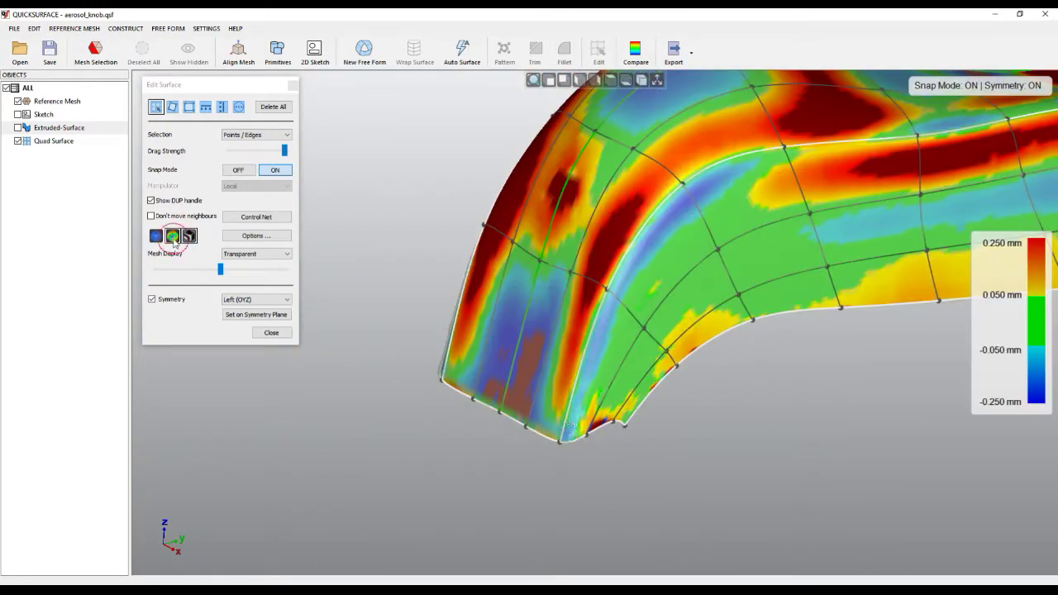
right_drag(736, 433, 741, 460)
drag(714, 436, 716, 436)
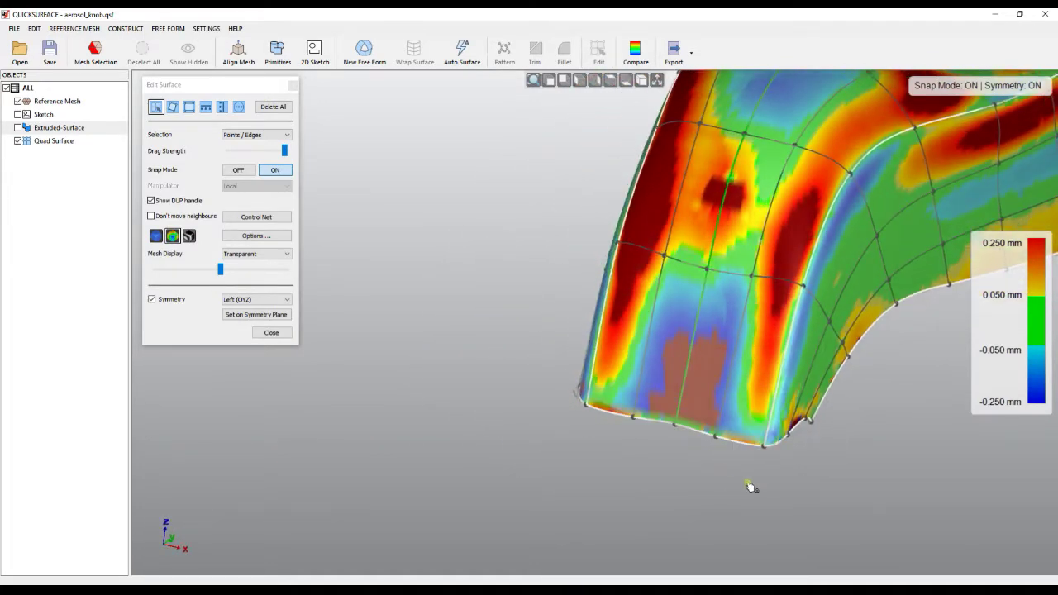
scroll(467, 403, down, 3)
right_drag(845, 457, 668, 461)
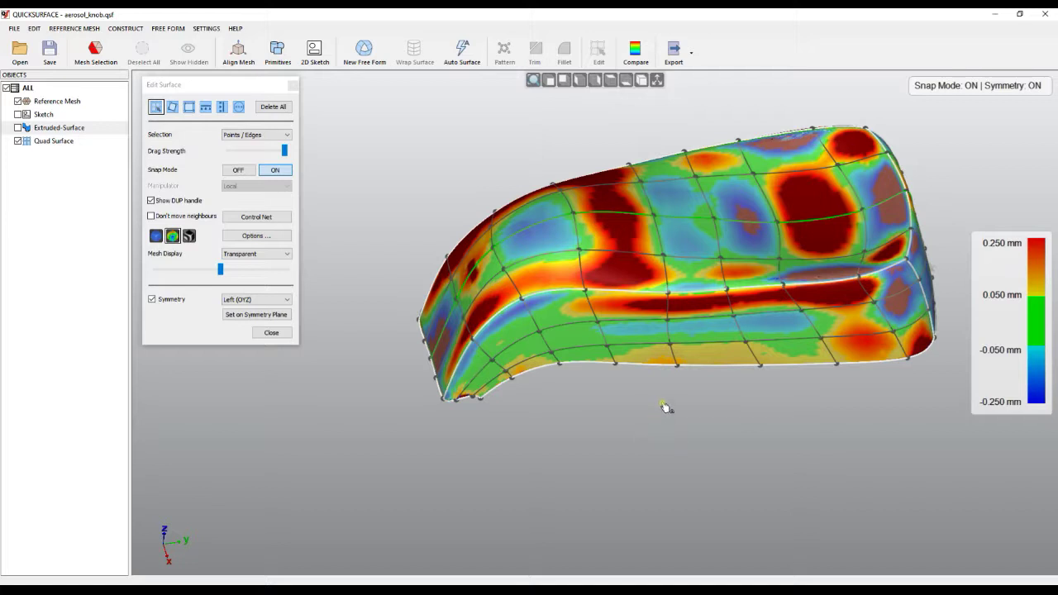
Increase the resolution of the whole quad surface
right_click(665, 406)
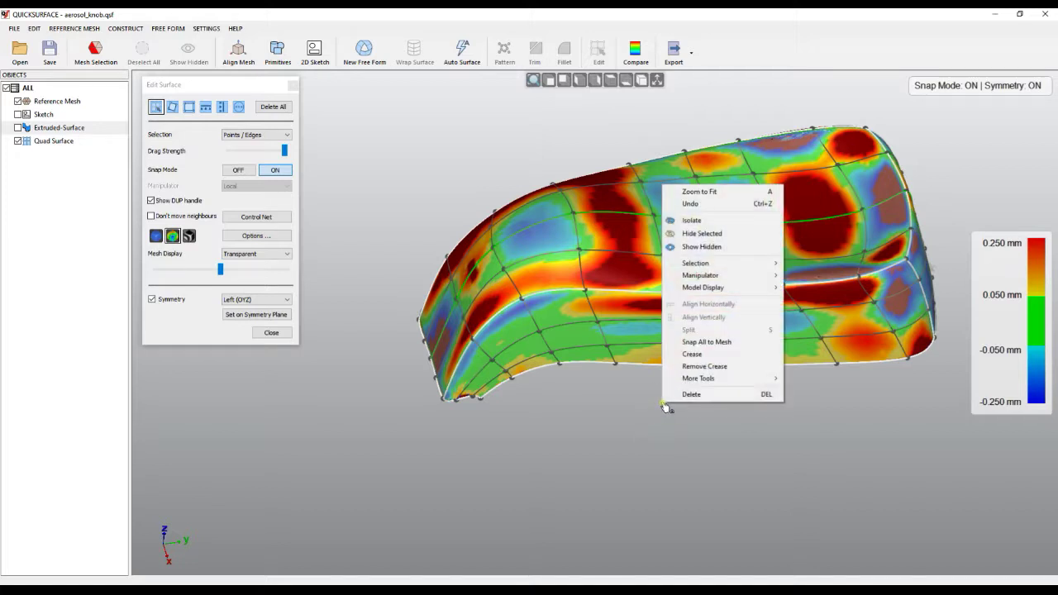
mouse_move(690, 378)
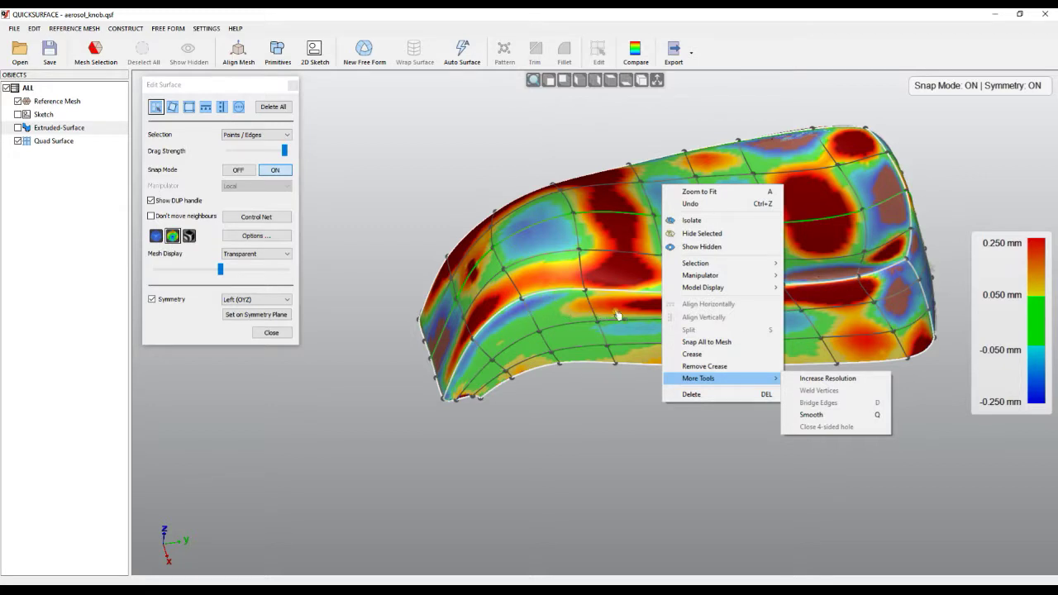
click(834, 378)
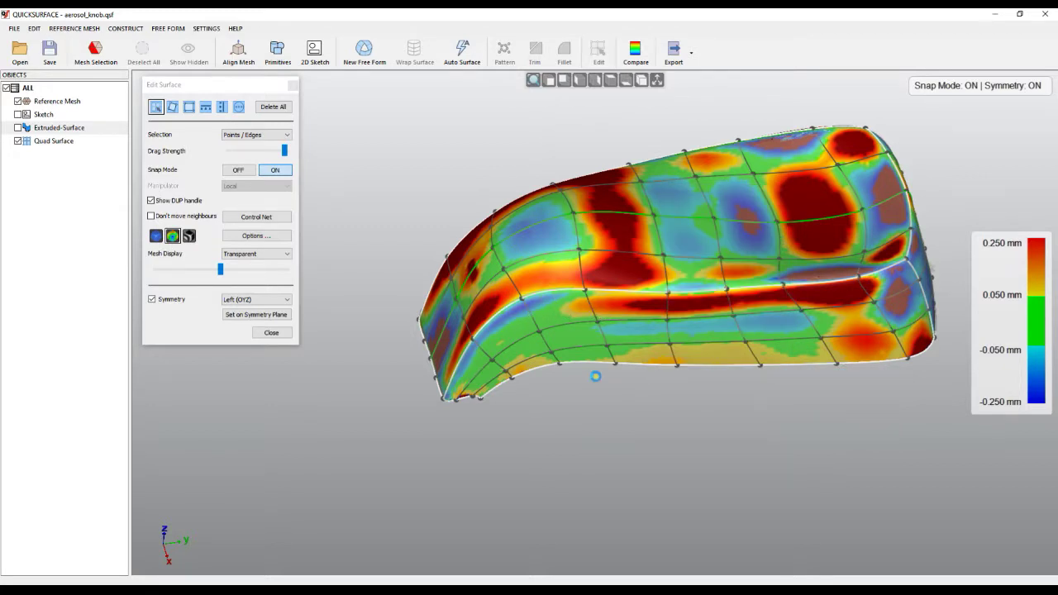
right_click(655, 418)
click(611, 416)
Check the refined surface's deviation map and nudge two points of the lengthwise side crease towards the wide end slightly upward
right_drag(652, 405, 646, 372)
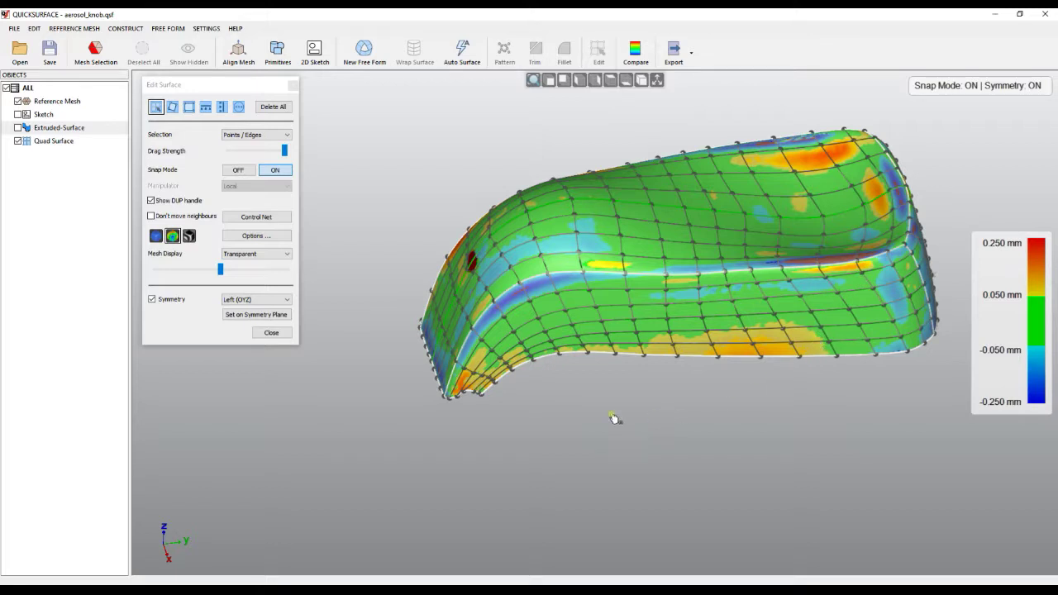
right_drag(630, 417, 702, 454)
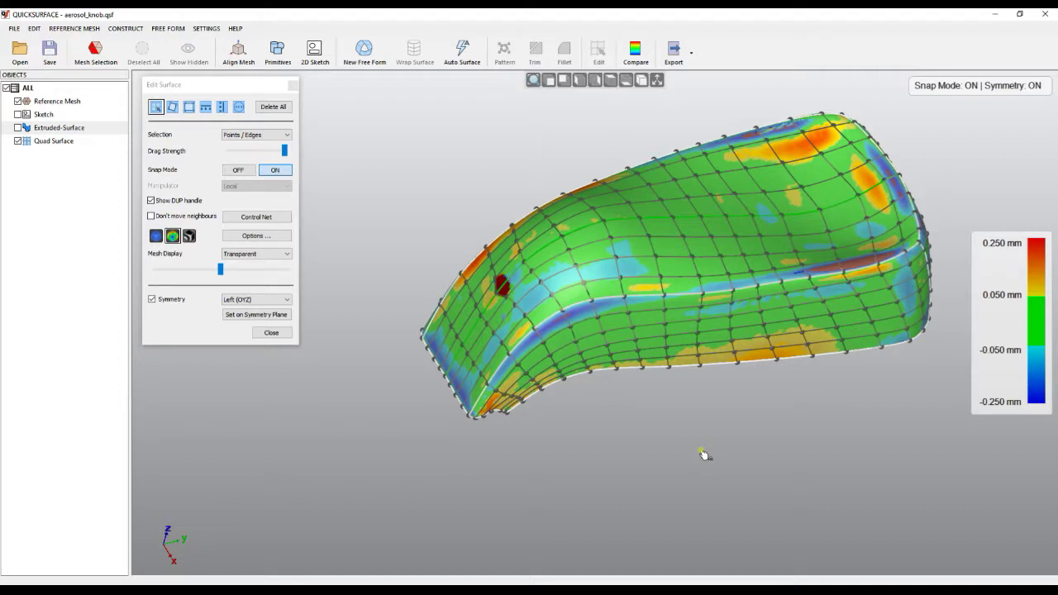
right_drag(680, 435, 704, 374)
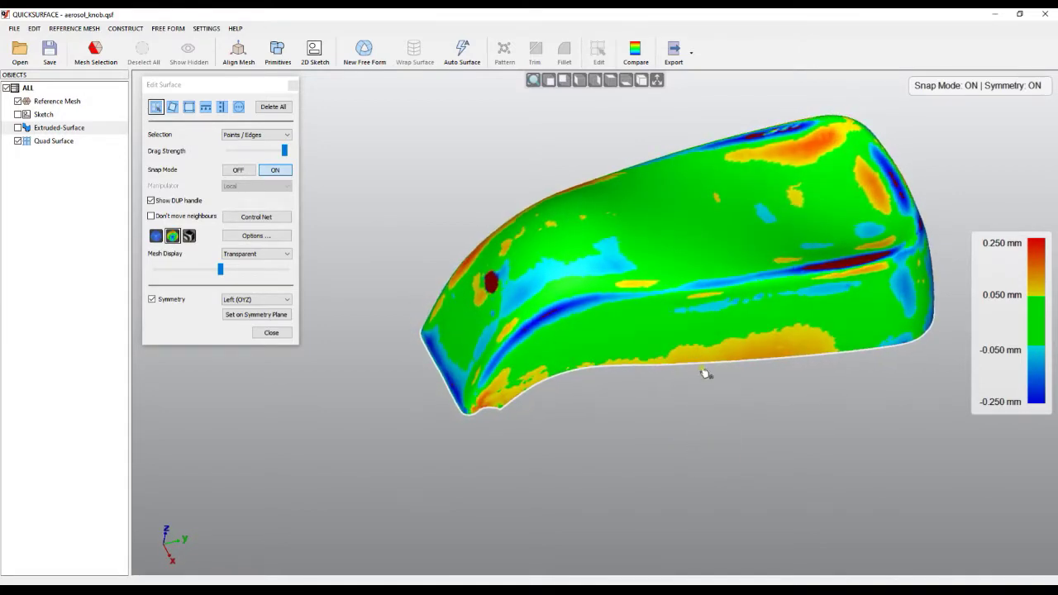
scroll(690, 271, up, 6)
drag(635, 282, 632, 263)
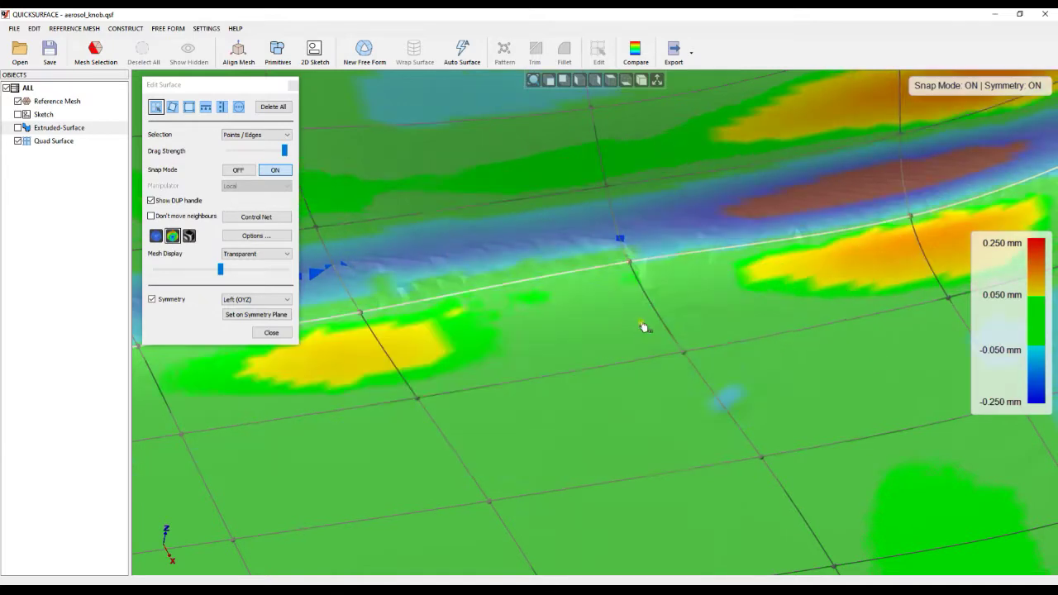
drag(910, 216, 912, 210)
scroll(727, 275, down, 3)
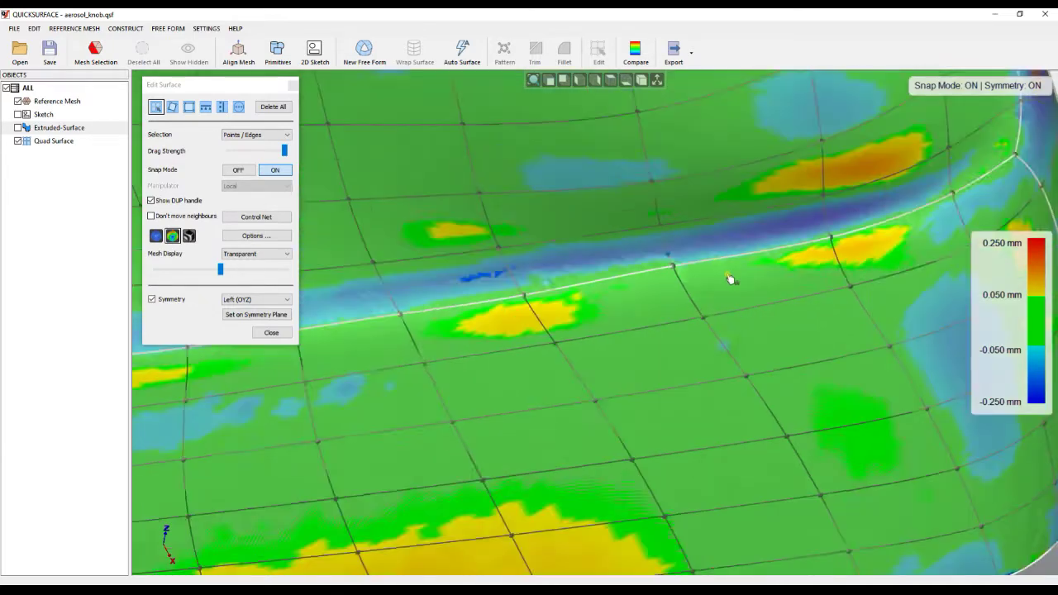
Nudge two points beside the crease at the wide end's corner and snap all points to the mesh
scroll(729, 278, down, 3)
mouse_move(775, 325)
right_down()
mouse_move(622, 371)
mouse_move(757, 334)
right_up()
scroll(757, 334, up, 3)
drag(730, 298, 735, 299)
drag(781, 175, 781, 170)
right_click(727, 197)
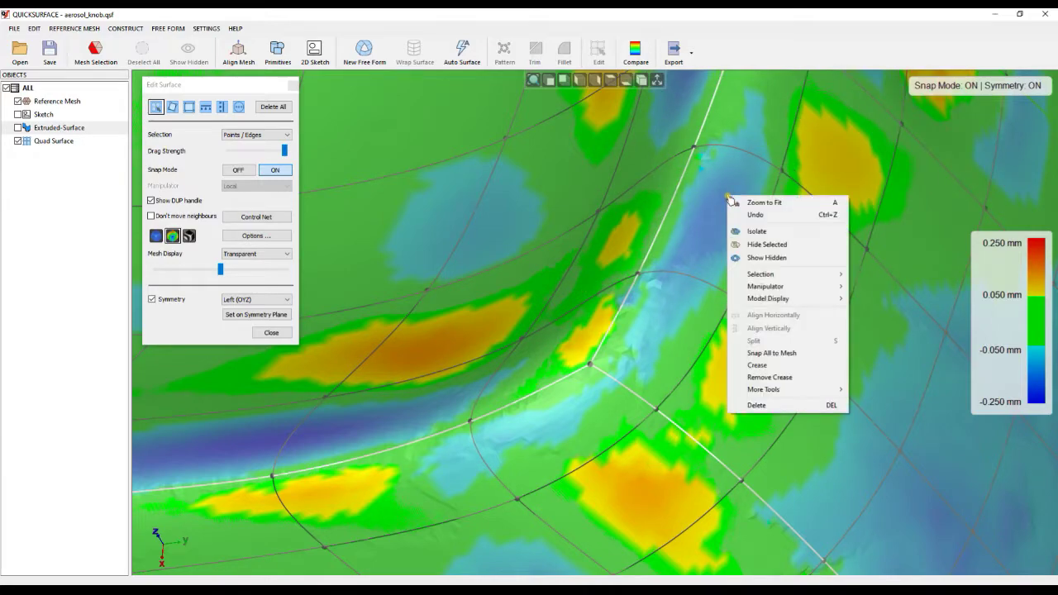
click(767, 352)
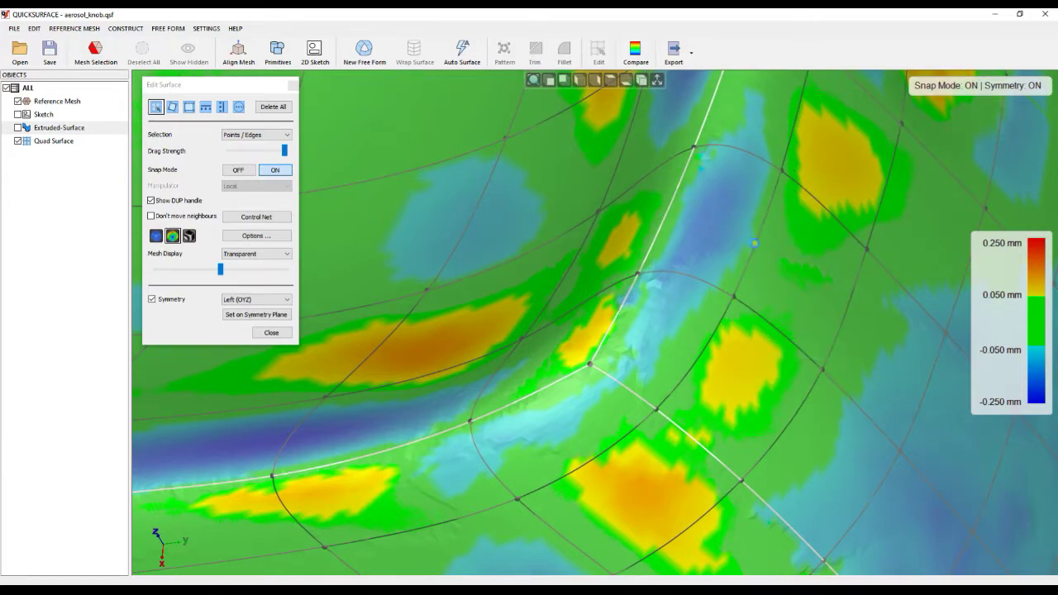
Examine the deviation map over the whole knob and return to the plain shaded display
scroll(753, 242, down, 8)
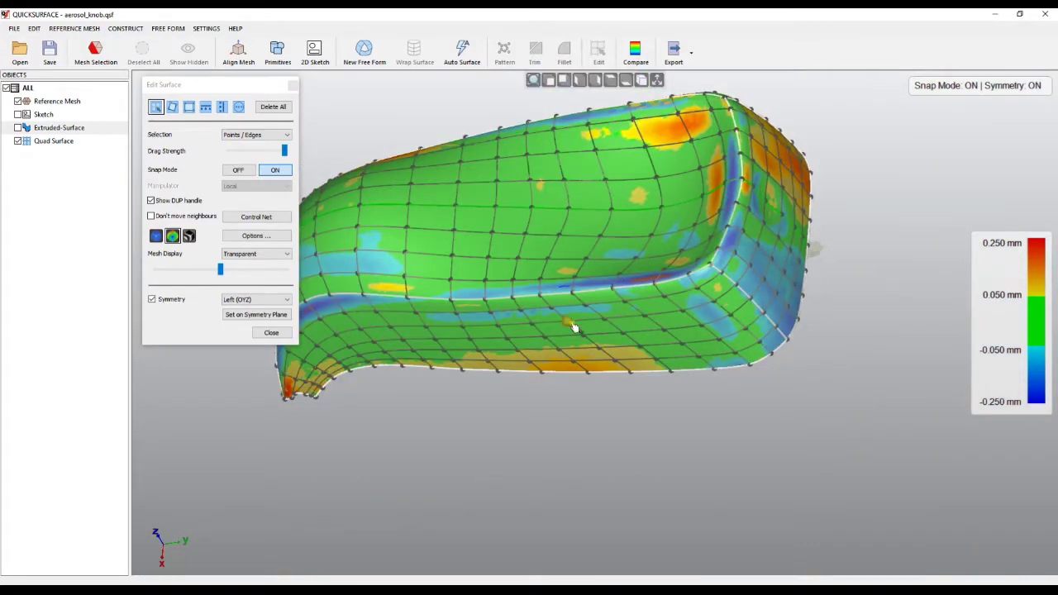
middle_drag(658, 243, 776, 271)
middle_drag(590, 383, 730, 371)
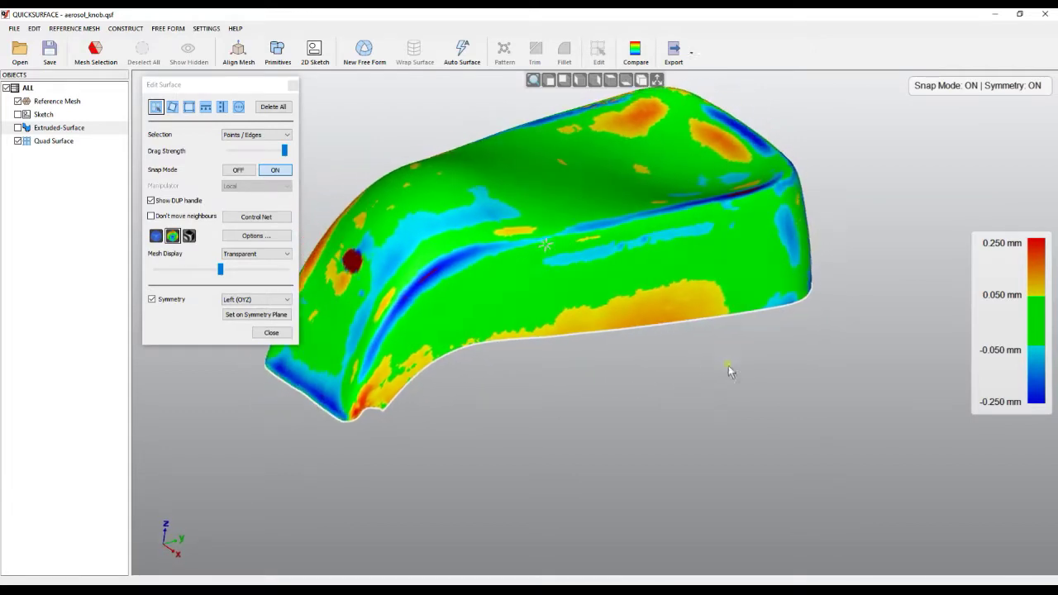
click(156, 235)
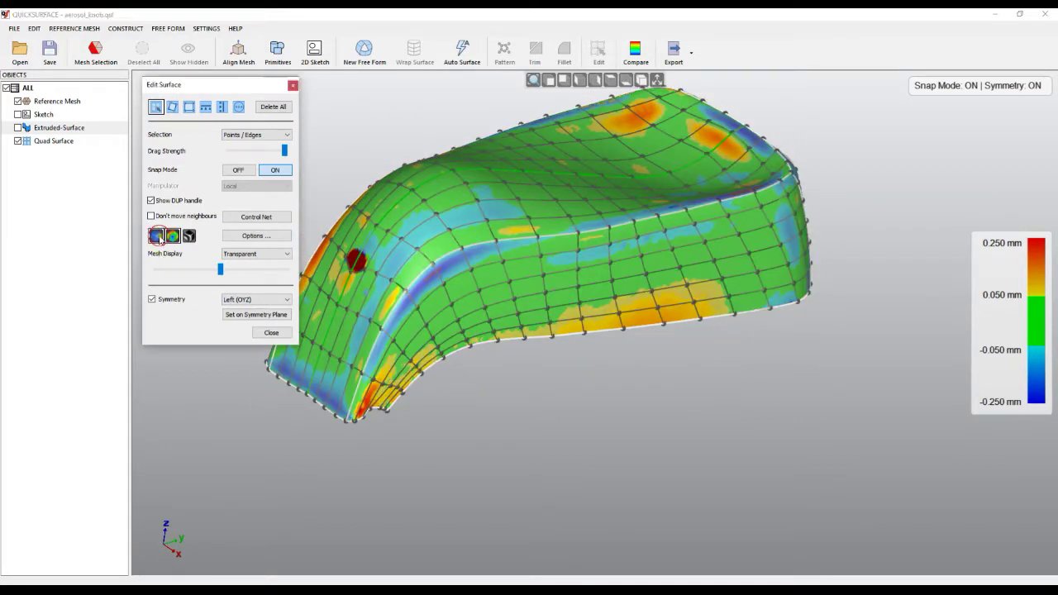
mouse_move(708, 424)
middle_down()
mouse_move(695, 469)
mouse_move(707, 423)
middle_up()
right_drag(708, 424, 551, 350)
right_drag(526, 382, 408, 419)
Undo the snapping, the point nudges and the resolution increase to return to the coarser quad surface
right_click(704, 384)
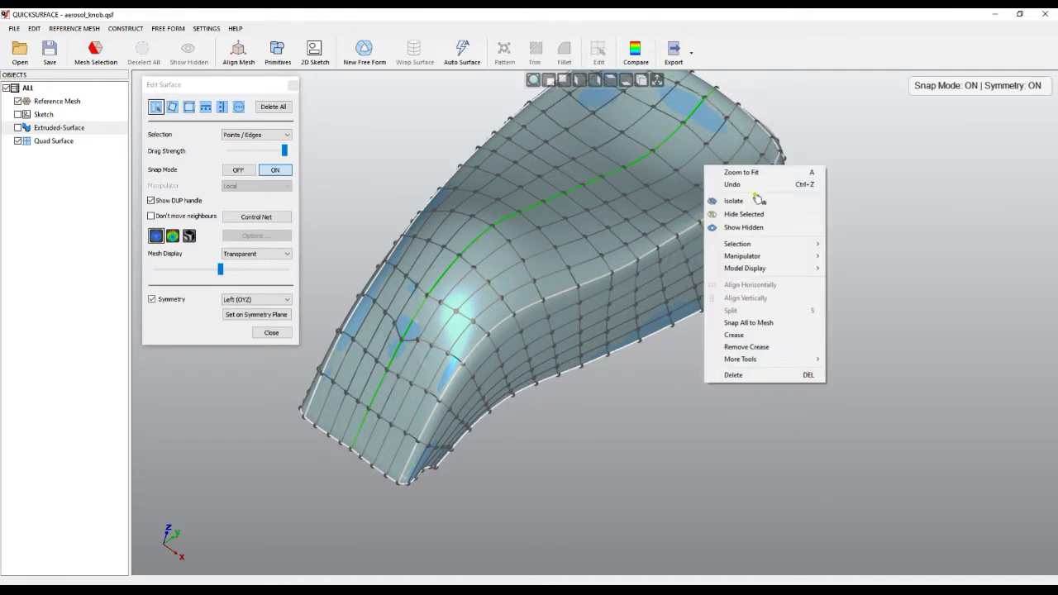
click(753, 184)
right_drag(735, 408, 678, 408)
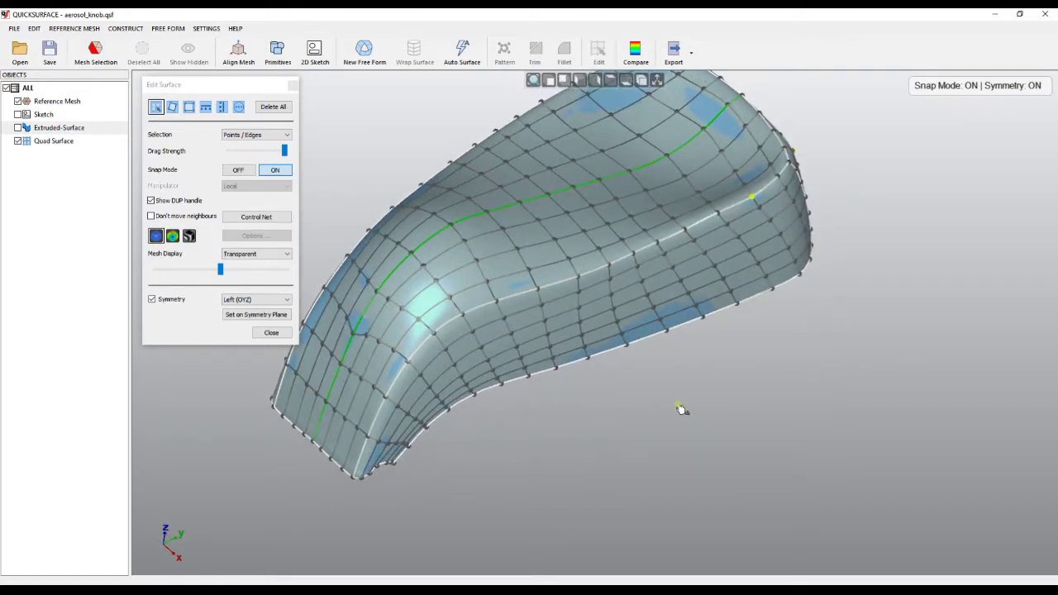
key(ctrl+z)
key(ctrl+z)
right_drag(680, 408, 641, 409)
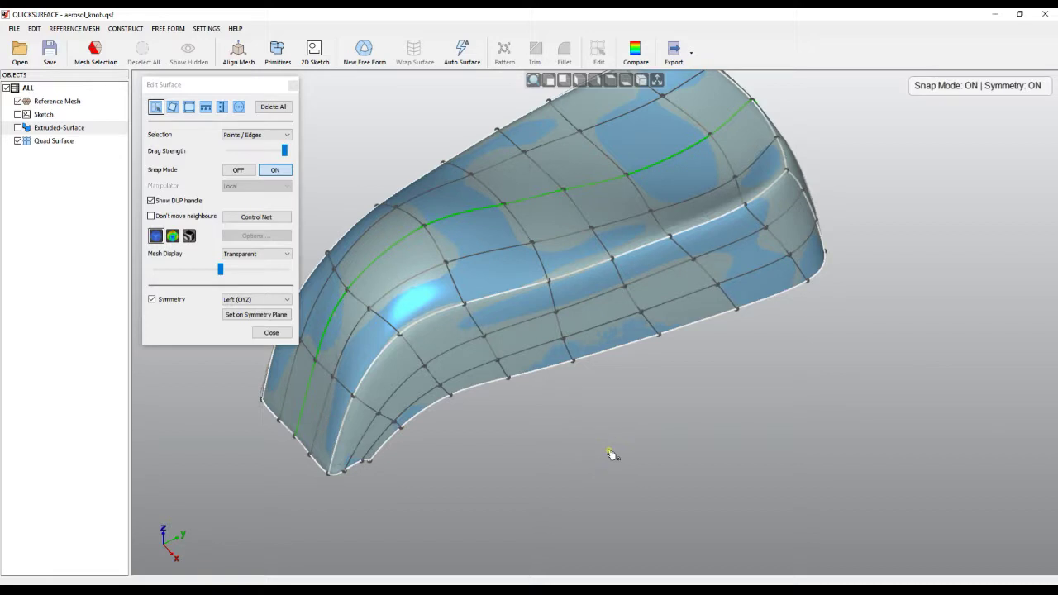
Turn off symmetry for the quad surface and keep the mirrored points
right_drag(593, 450, 685, 475)
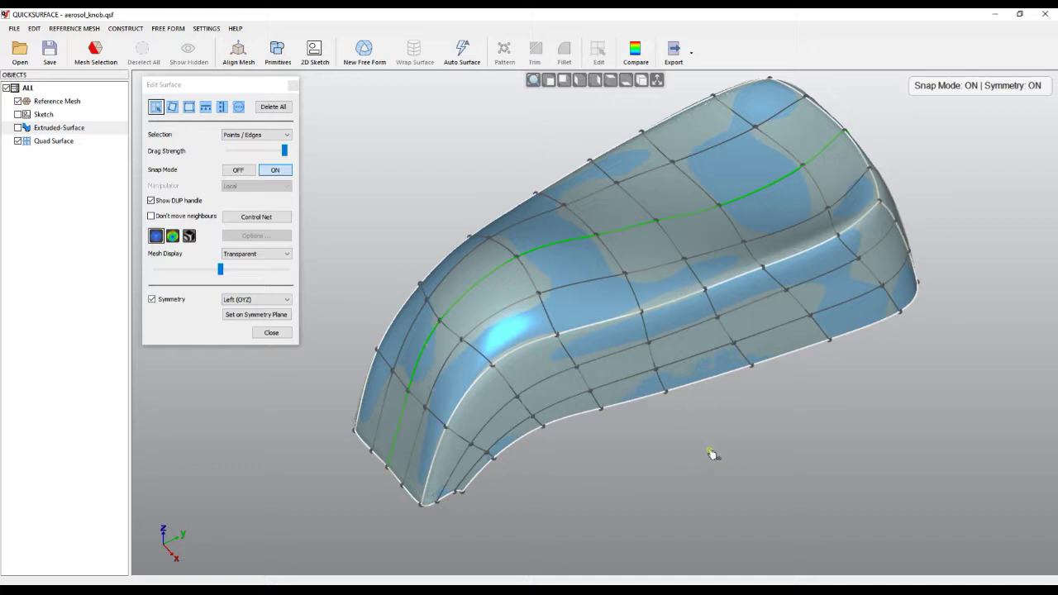
right_drag(897, 406, 905, 275)
right_drag(600, 241, 824, 406)
right_drag(736, 276, 824, 258)
right_drag(741, 370, 786, 132)
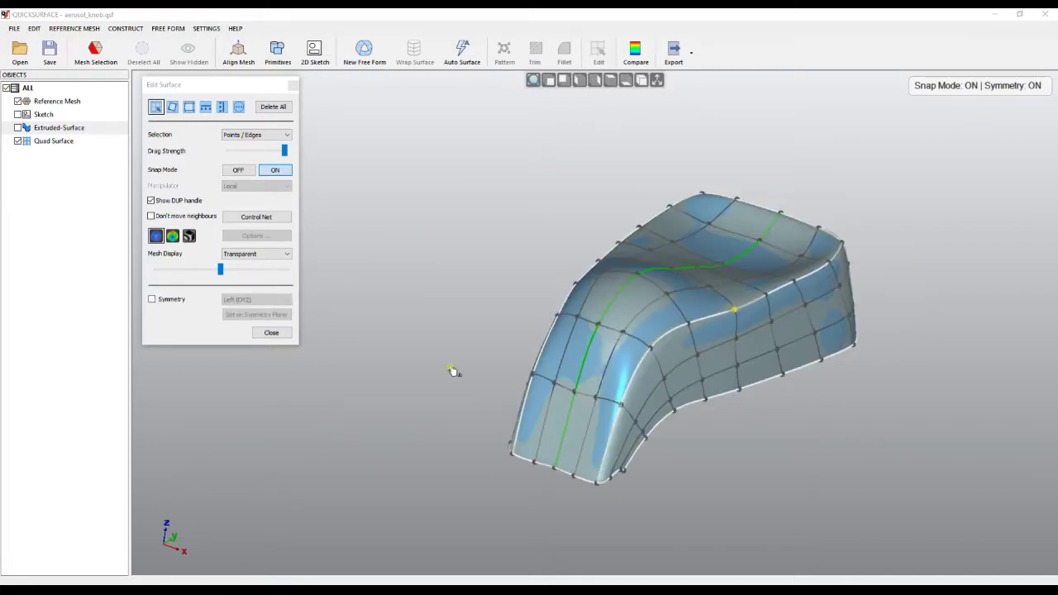
click(175, 302)
click(175, 300)
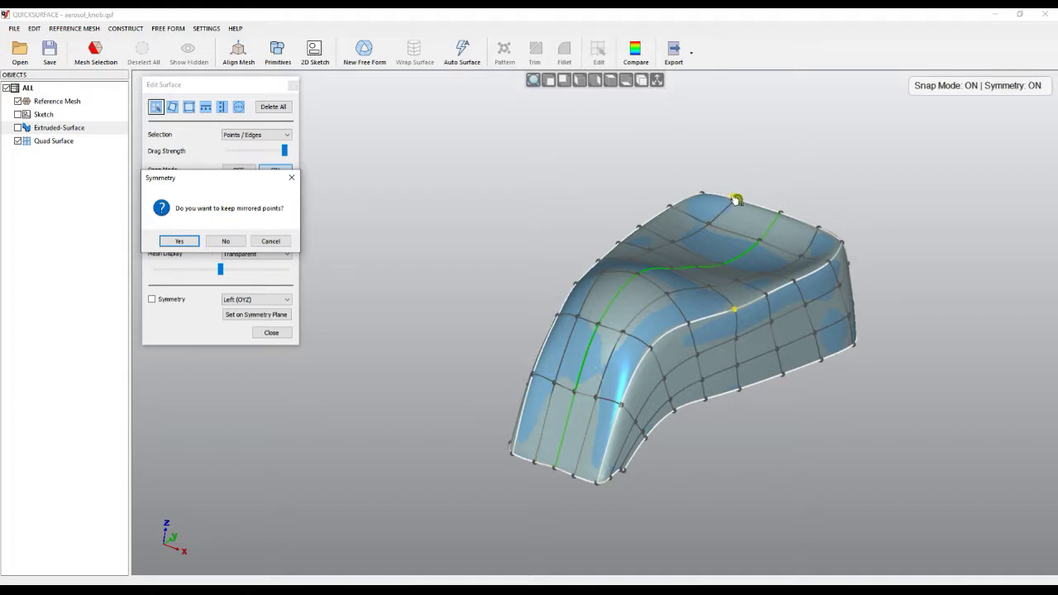
click(188, 242)
Nudge the middle point of the narrow end's lower rim and three points of the cross edge above it
scroll(562, 479, up, 5)
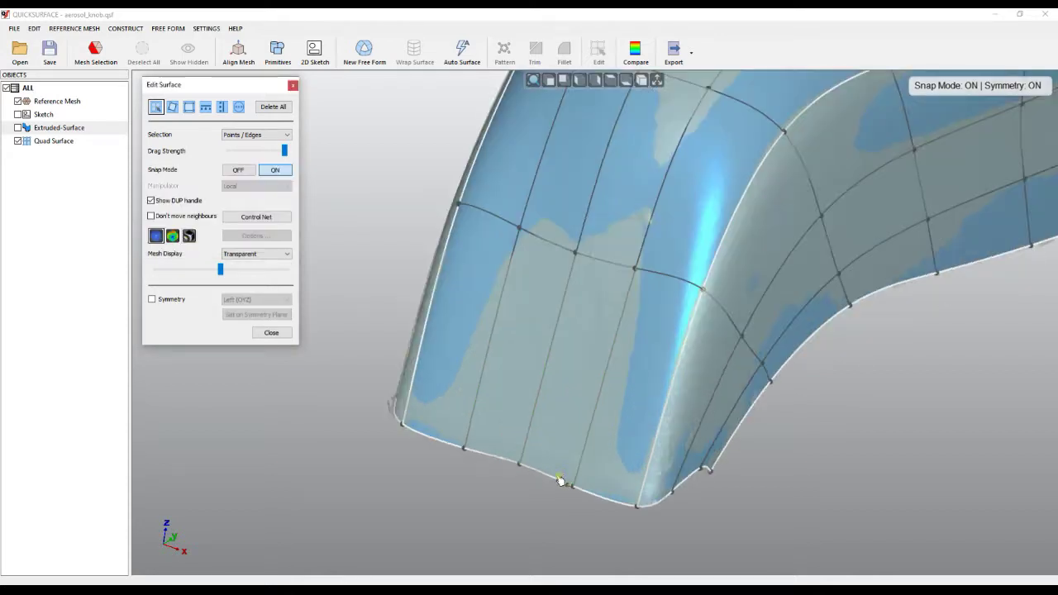
drag(519, 464, 516, 467)
middle_drag(486, 489, 545, 510)
drag(699, 300, 703, 303)
drag(571, 269, 568, 268)
drag(635, 288, 636, 284)
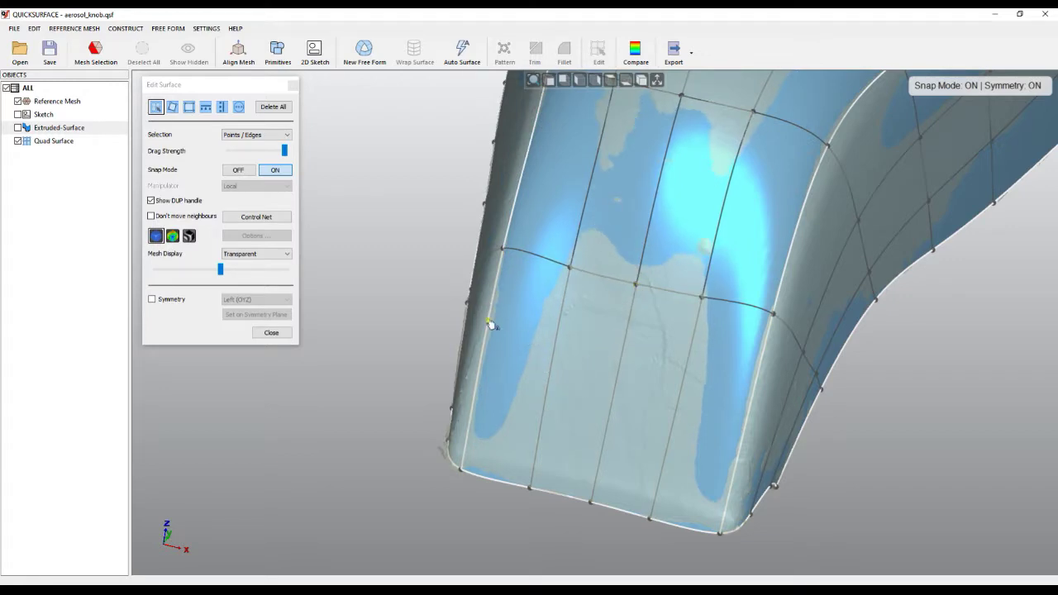
right_drag(611, 393, 565, 447)
click(561, 340)
right_drag(691, 338, 495, 444)
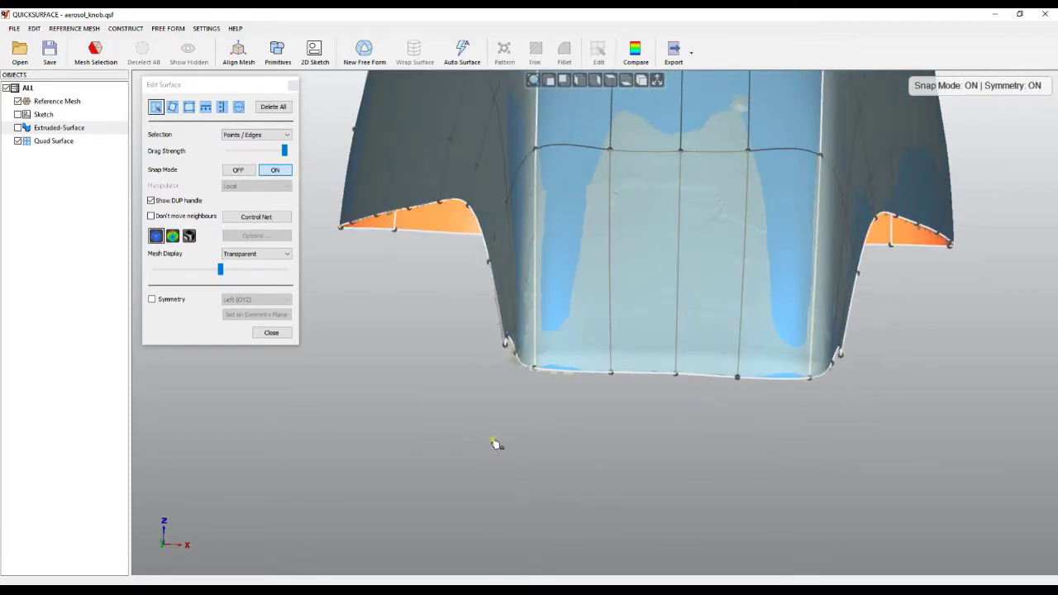
Select the lower rim edges of the narrow end in the front view and try aligning them horizontally
key(t)
key(f)
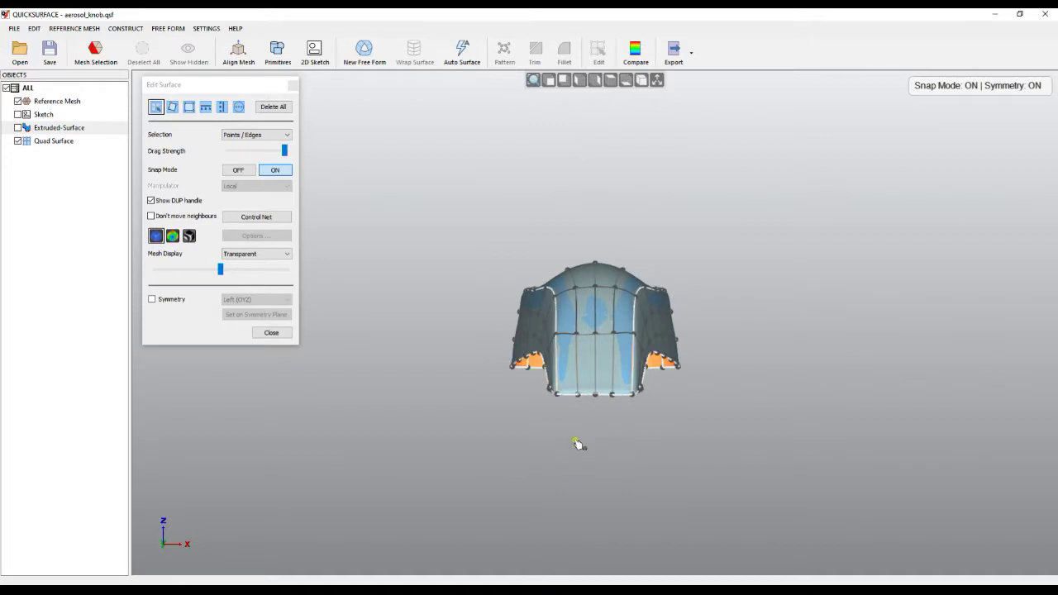
scroll(609, 413, up, 5)
click(590, 373)
double_click(590, 374)
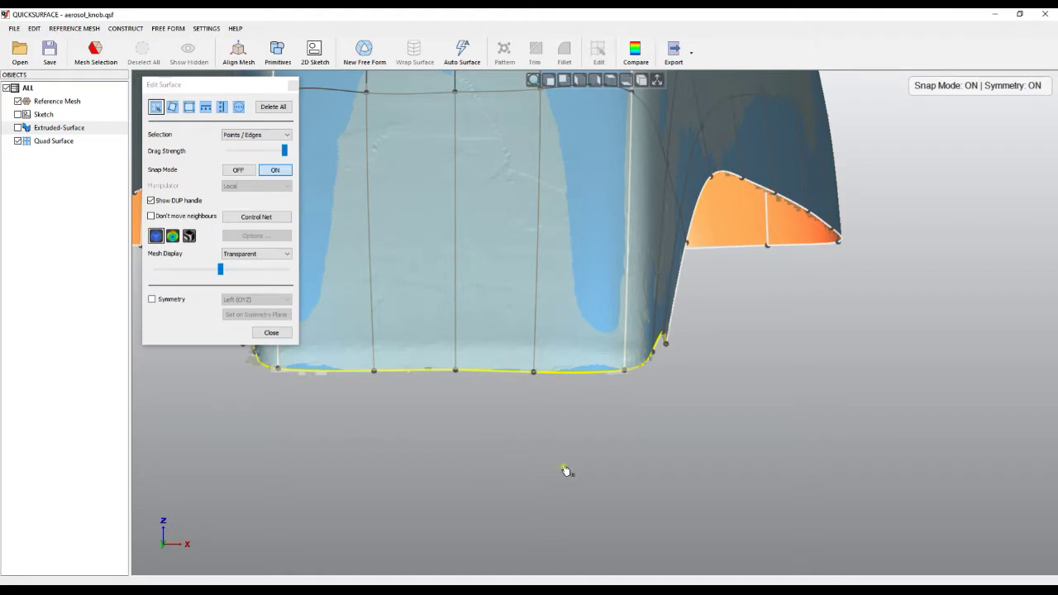
scroll(564, 470, down, 5)
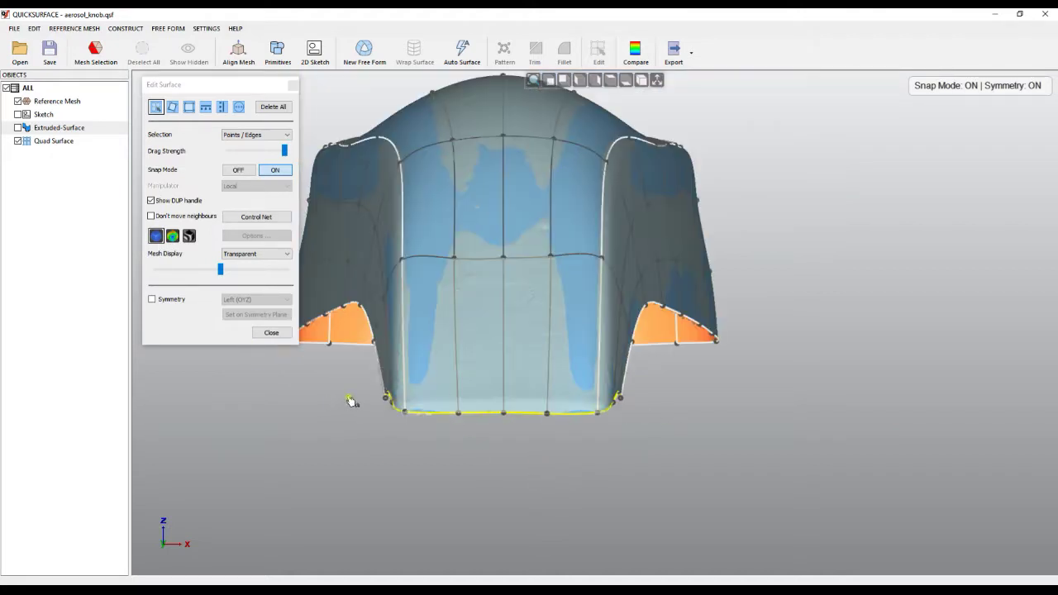
right_click(701, 402)
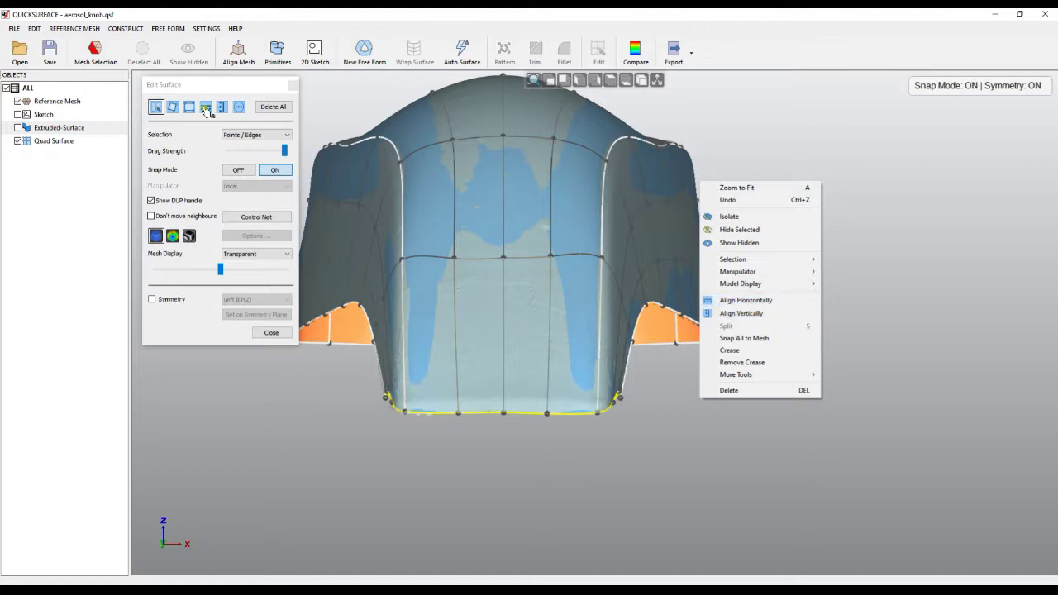
click(746, 300)
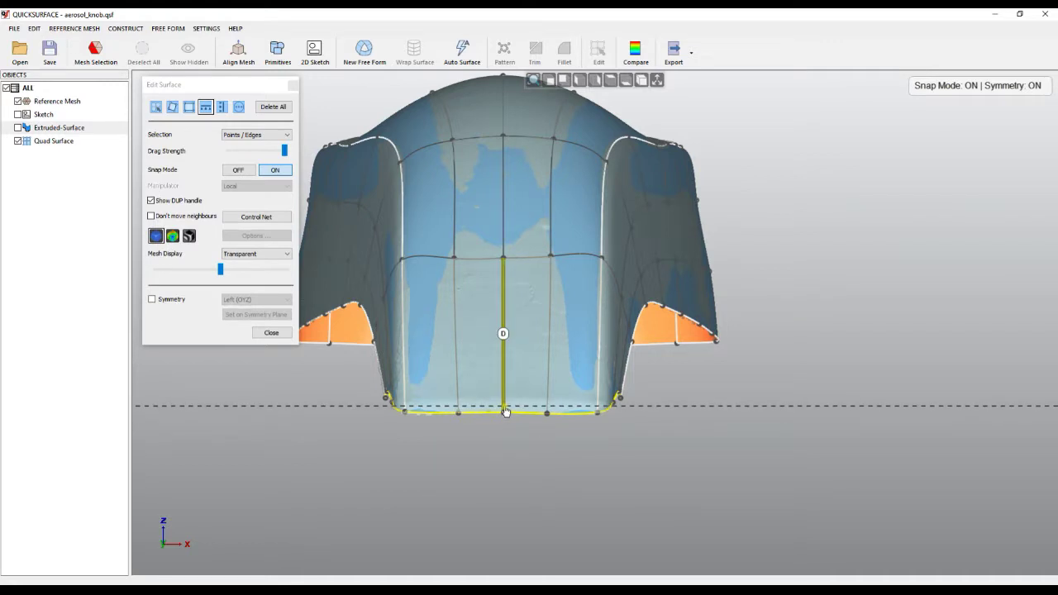
scroll(515, 408, up, 3)
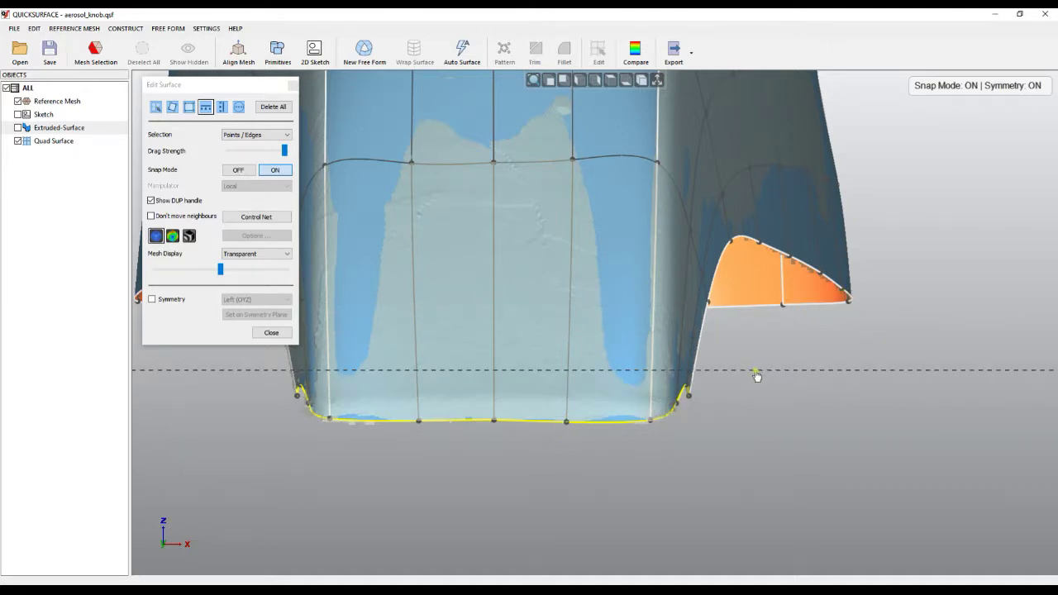
drag(521, 381, 529, 394)
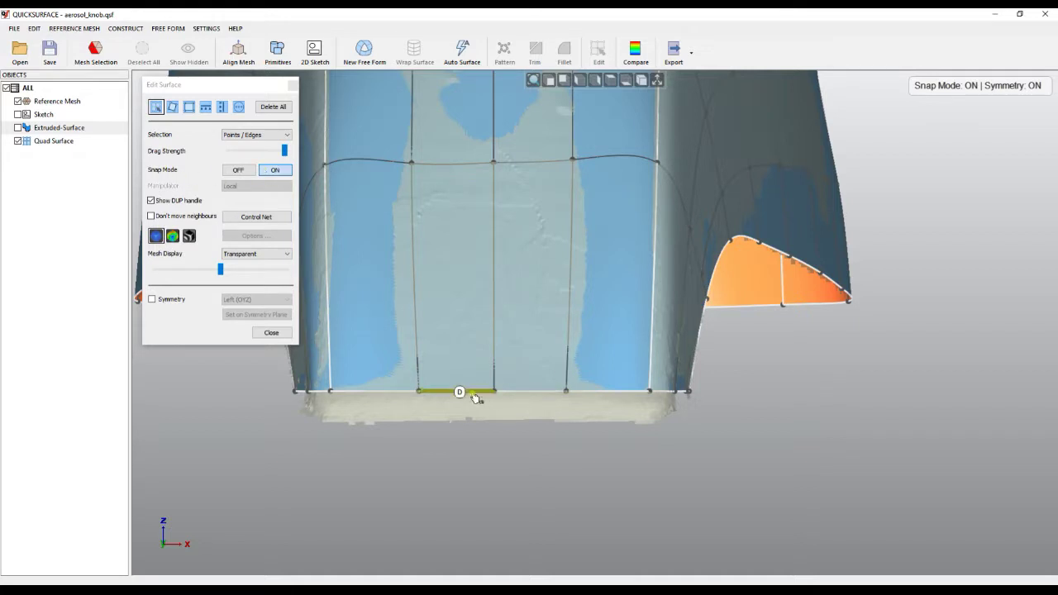
Check the straightened lower rim against the mesh and undo its horizontal alignment
middle_drag(561, 432, 637, 432)
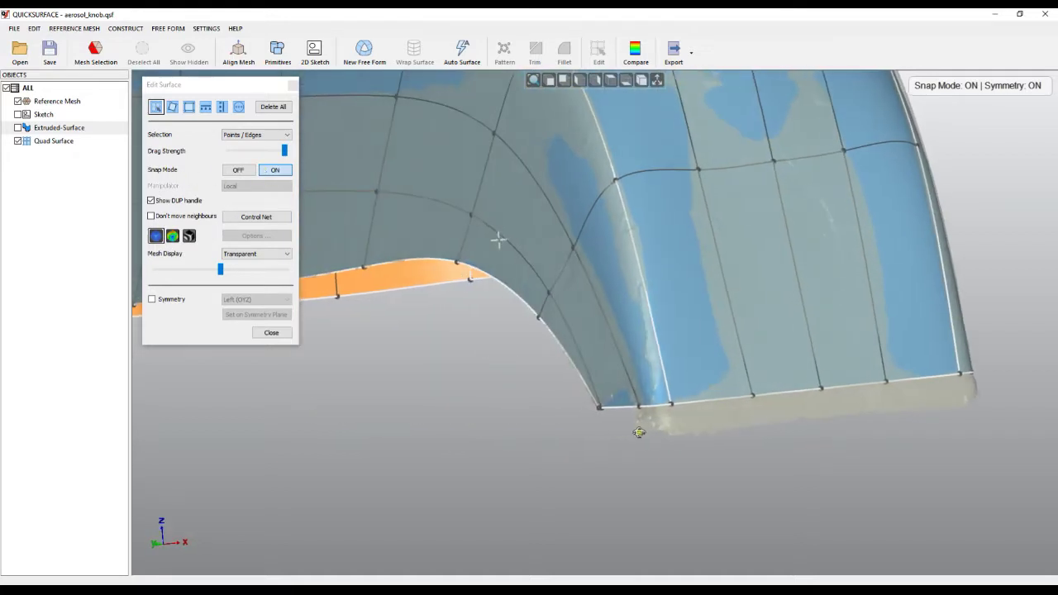
scroll(641, 434, down, 5)
scroll(644, 438, up, 5)
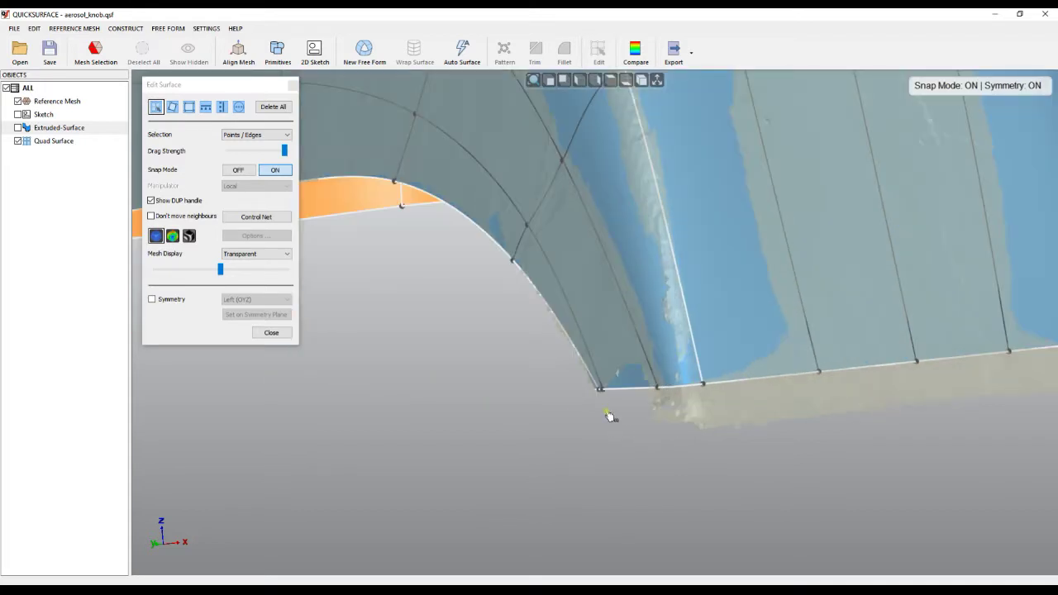
scroll(607, 415, down, 3)
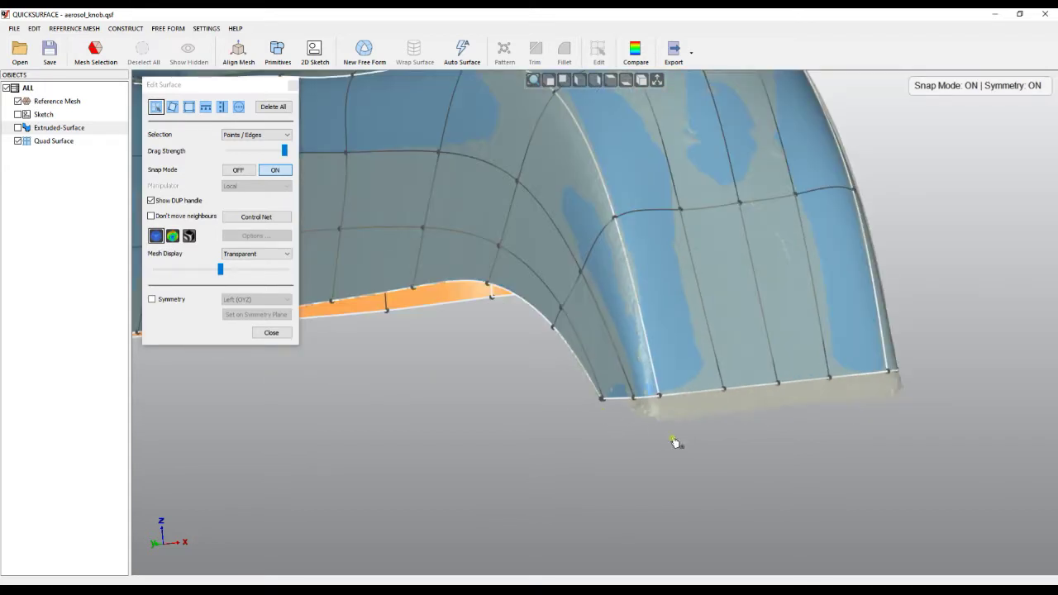
key(ctrl+z)
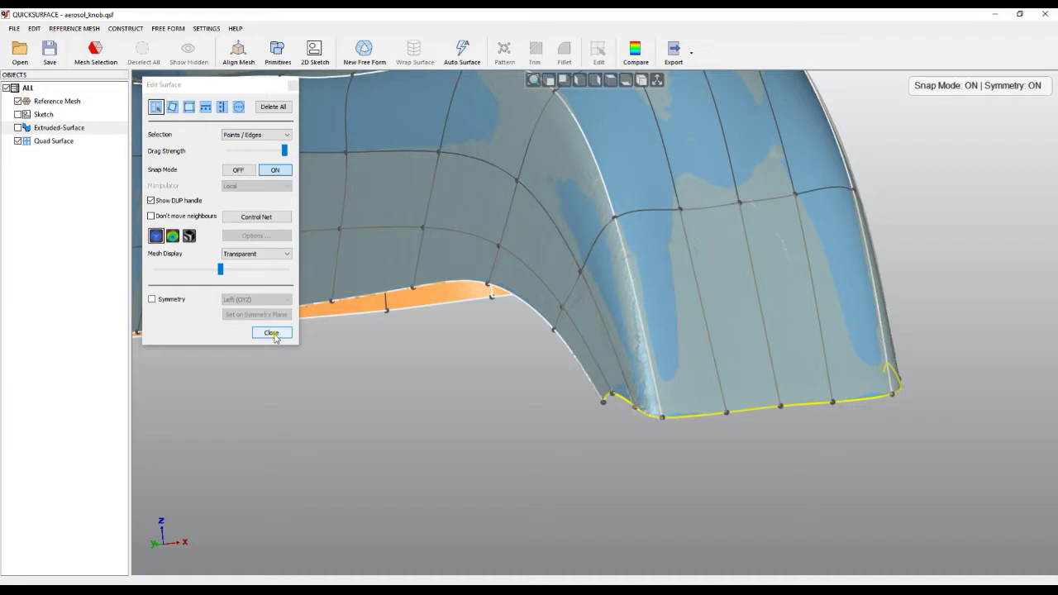
Finish editing the quad surface and show the extruded surface to compare it with the knob's lower rim
click(274, 335)
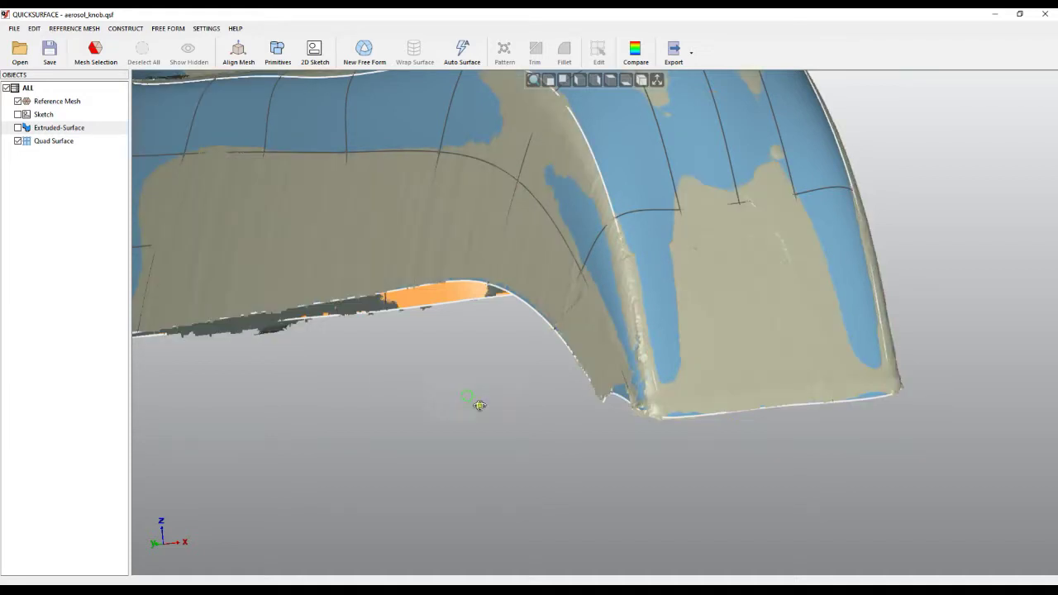
right_drag(479, 406, 581, 439)
scroll(580, 439, down, 5)
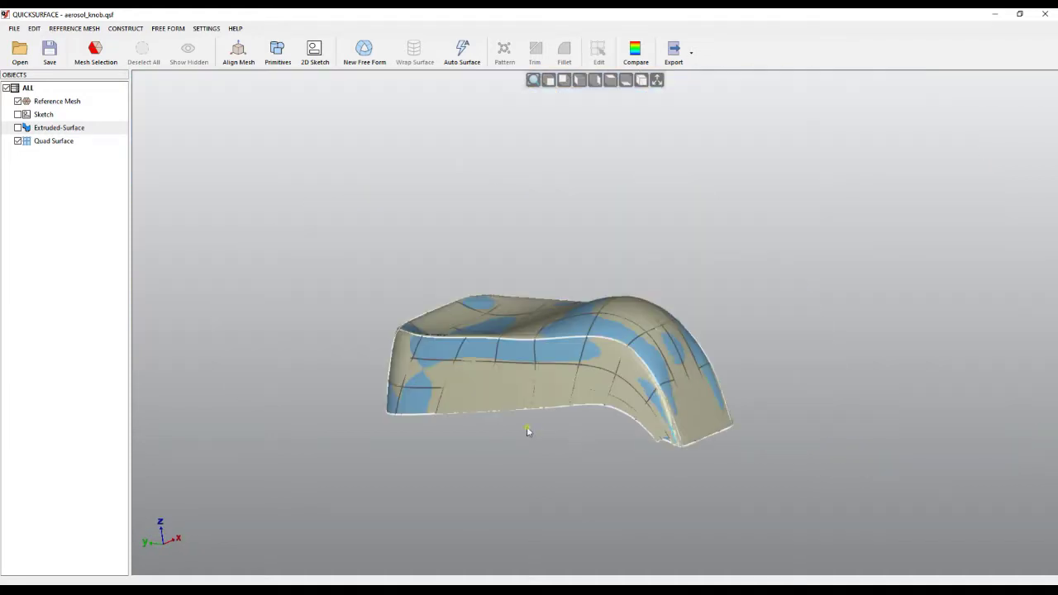
click(18, 128)
right_drag(500, 467, 577, 439)
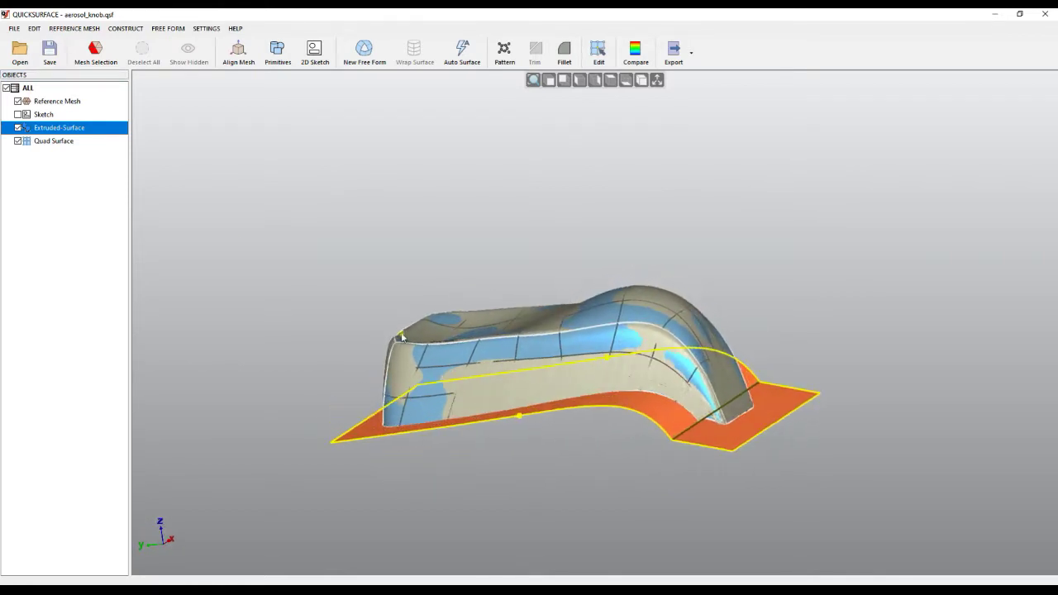
Reopen the quad surface for editing and hide the extruded surface
right_click(57, 142)
click(83, 148)
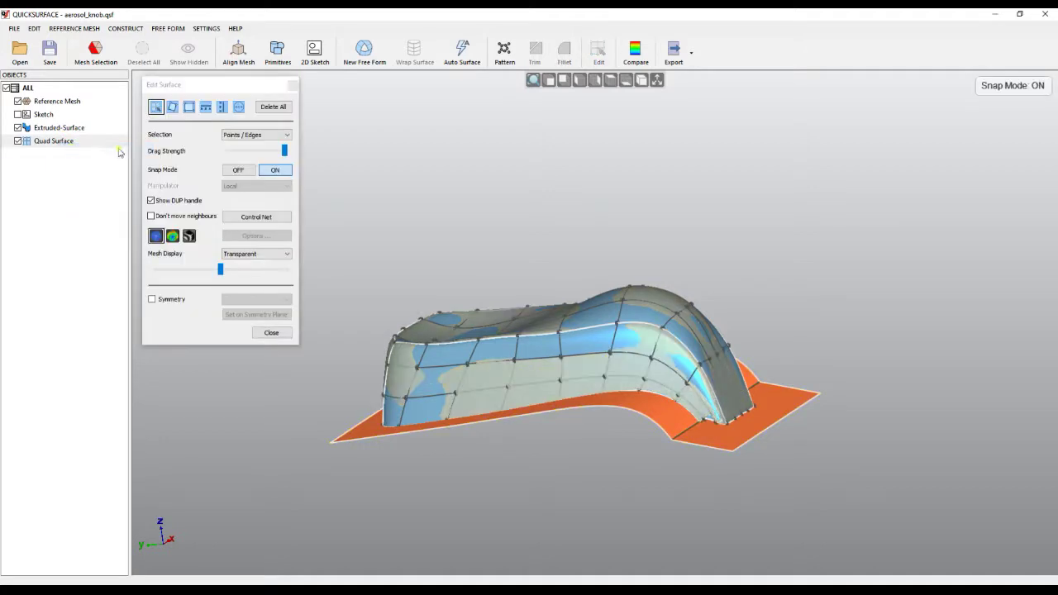
click(18, 128)
Set the mesh display to Offset while viewing the side rim at the narrow end
right_drag(733, 479, 743, 400)
scroll(744, 390, up, 5)
right_drag(680, 453, 550, 445)
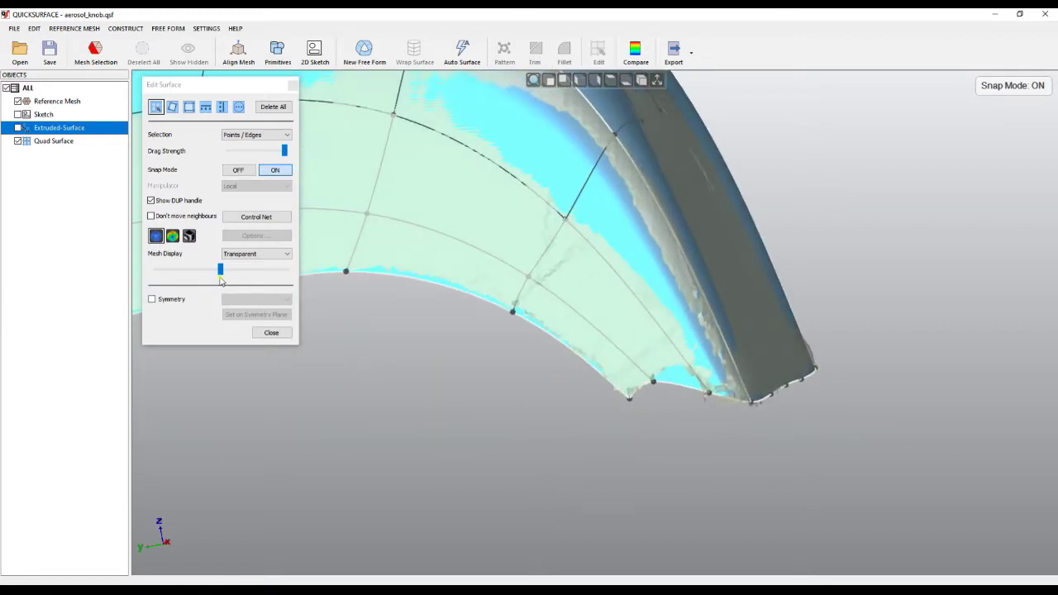
click(238, 257)
click(244, 272)
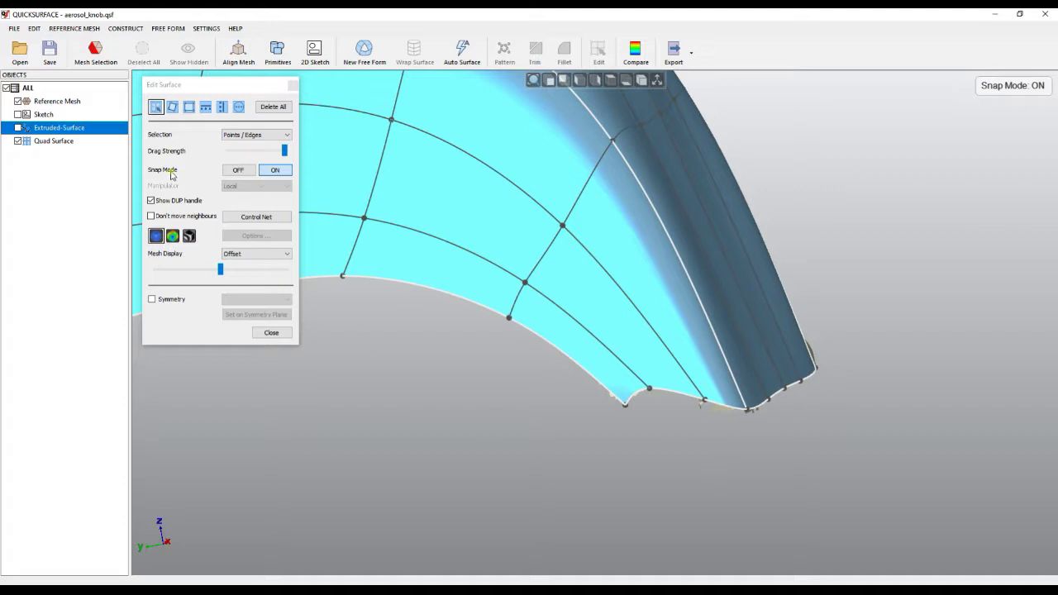
Turn snap mode off, set the manipulator to World and move the side rim points near the narrow end to even out the rim
click(237, 169)
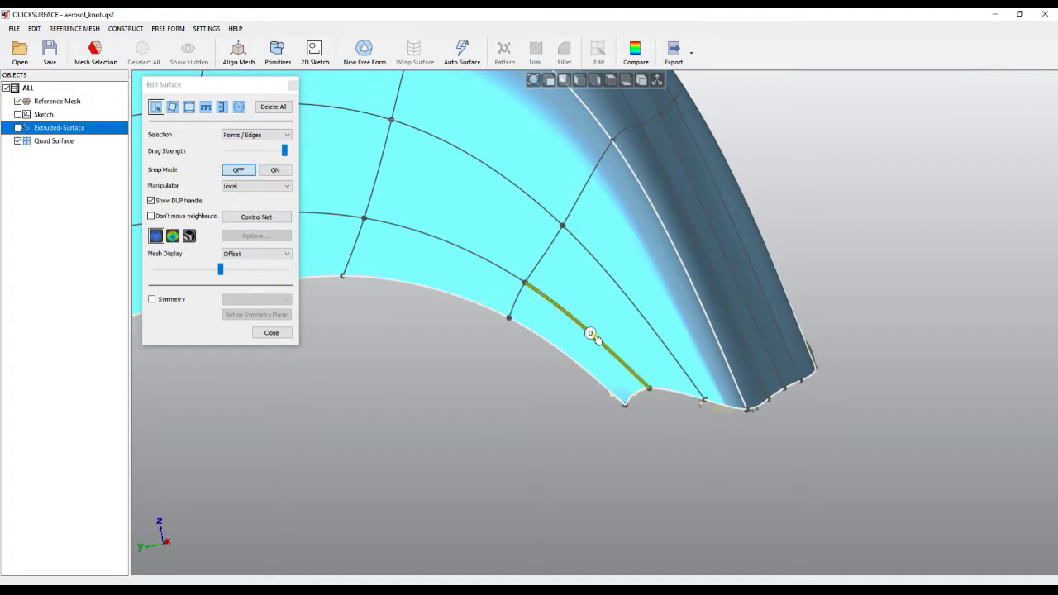
click(649, 390)
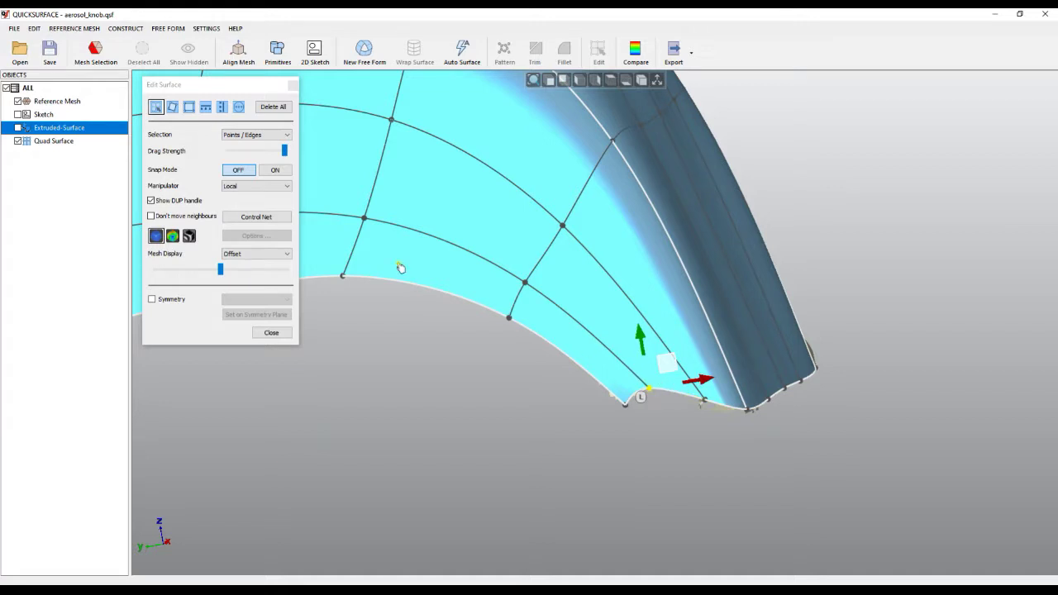
click(263, 186)
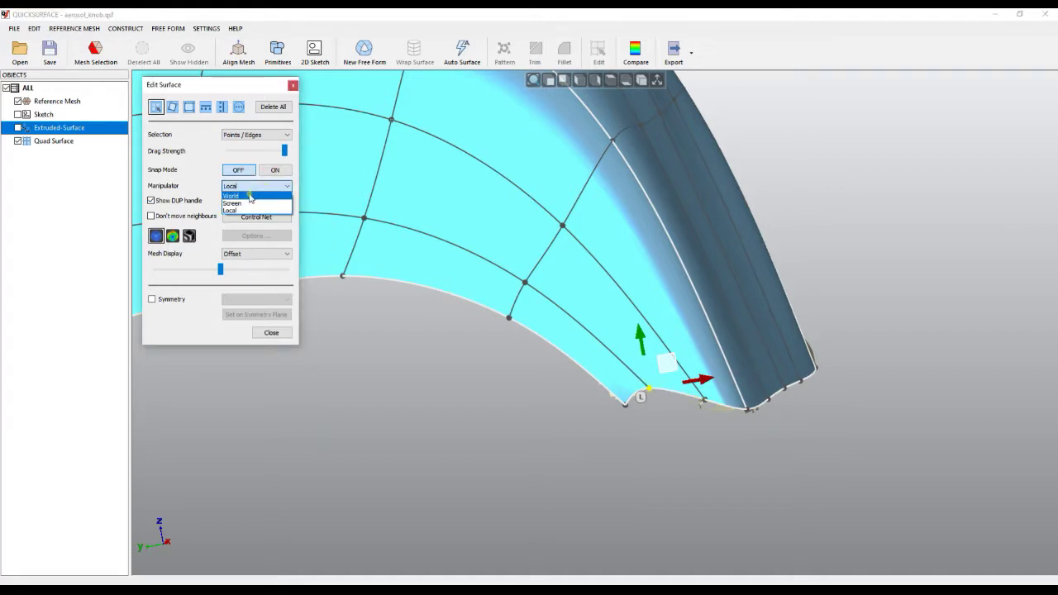
click(250, 197)
drag(638, 333, 596, 393)
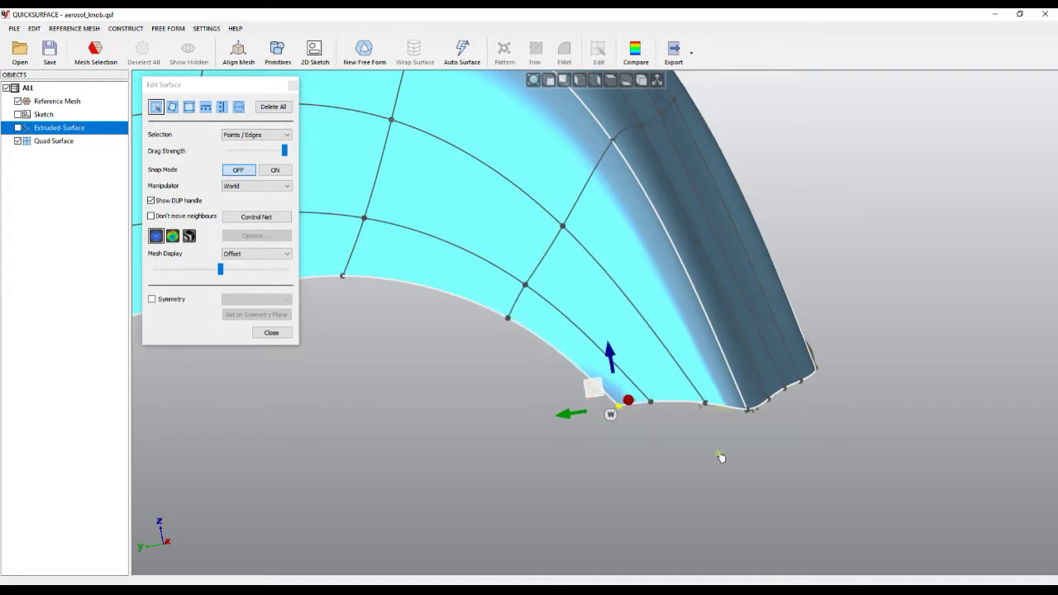
Try to extrude the lower side rim edges straight down as a new strip of quads, working in the side view
key(t)
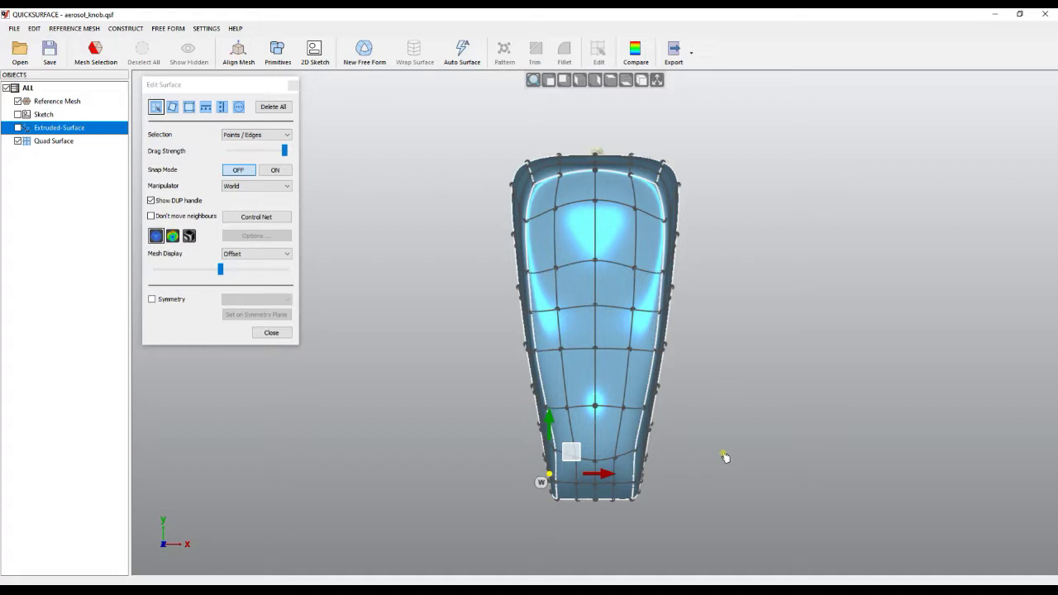
key(f)
key(r)
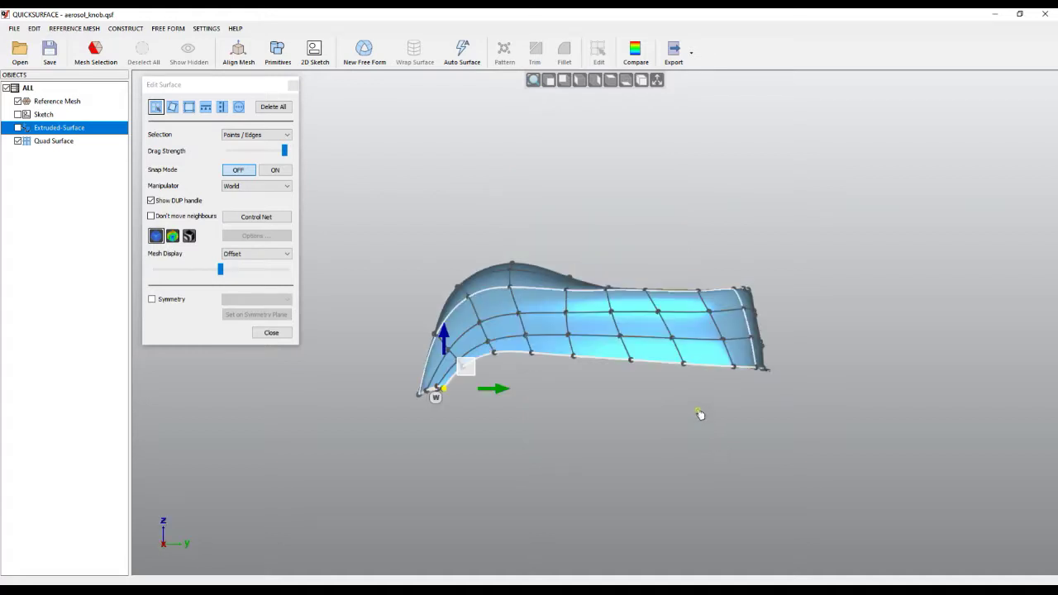
click(708, 365)
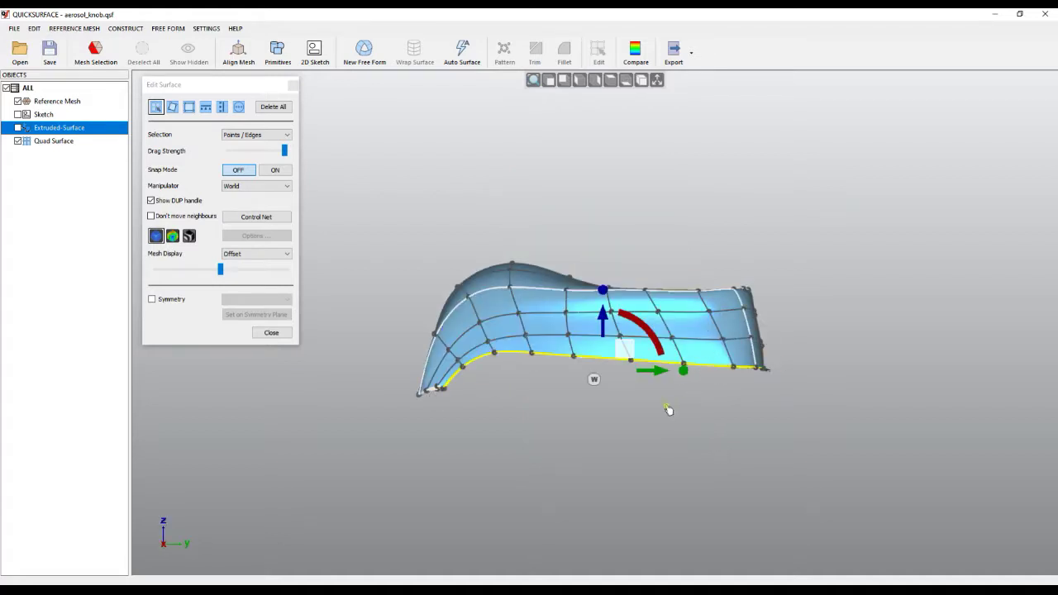
scroll(618, 384, up, 3)
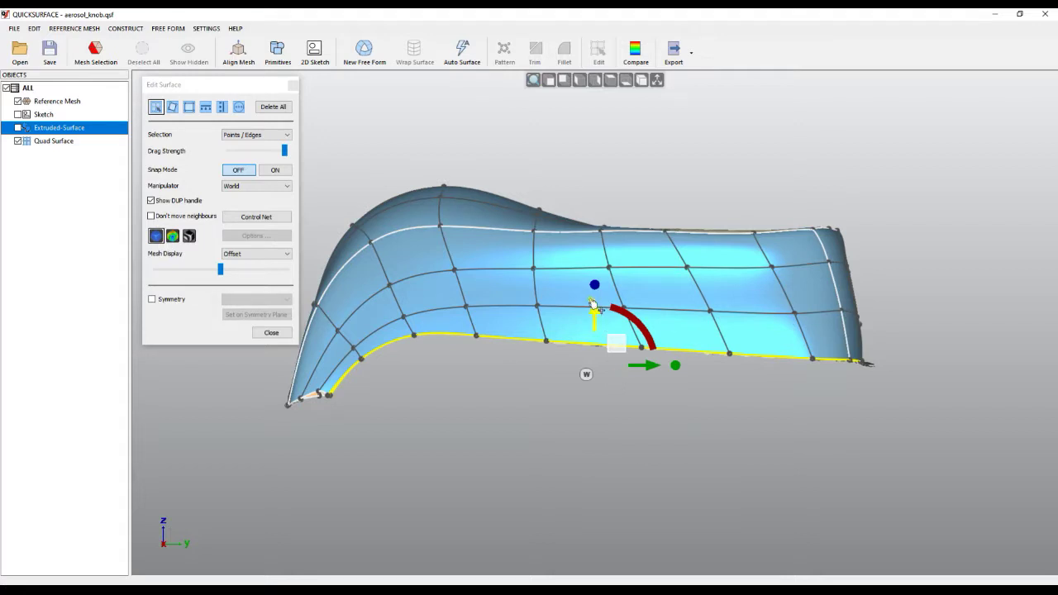
drag(597, 313, 601, 340)
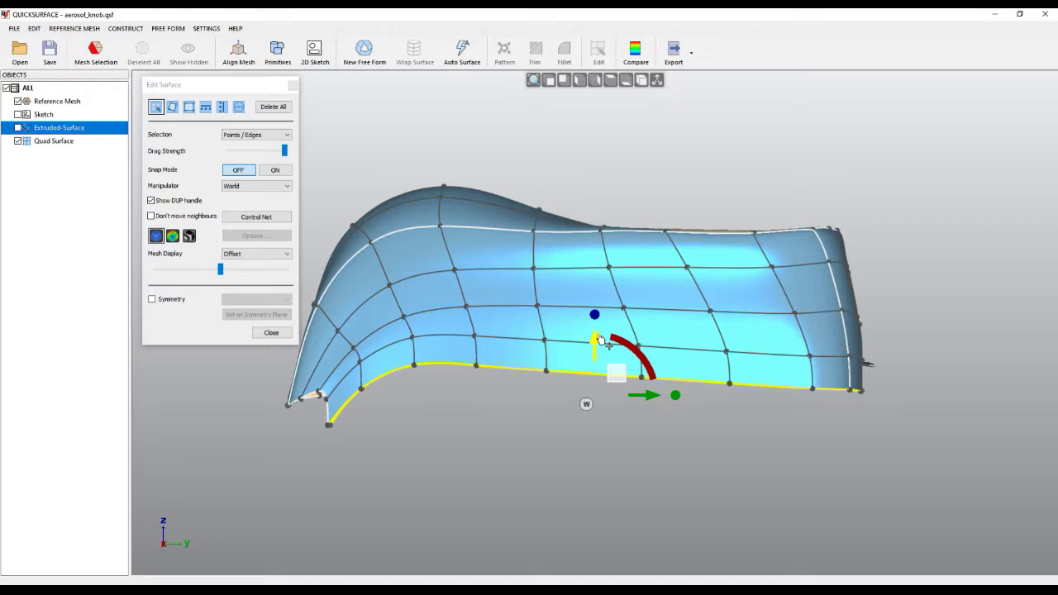
Try to move the narrow-end rim edge down and pull the strip's corner points toward the wide end
scroll(284, 429, up, 5)
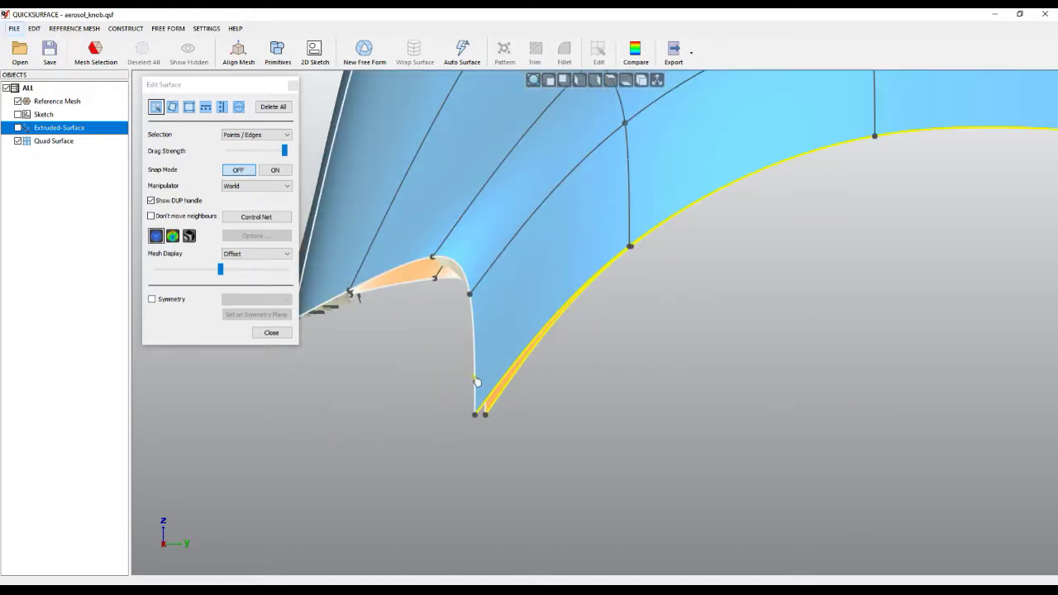
click(468, 285)
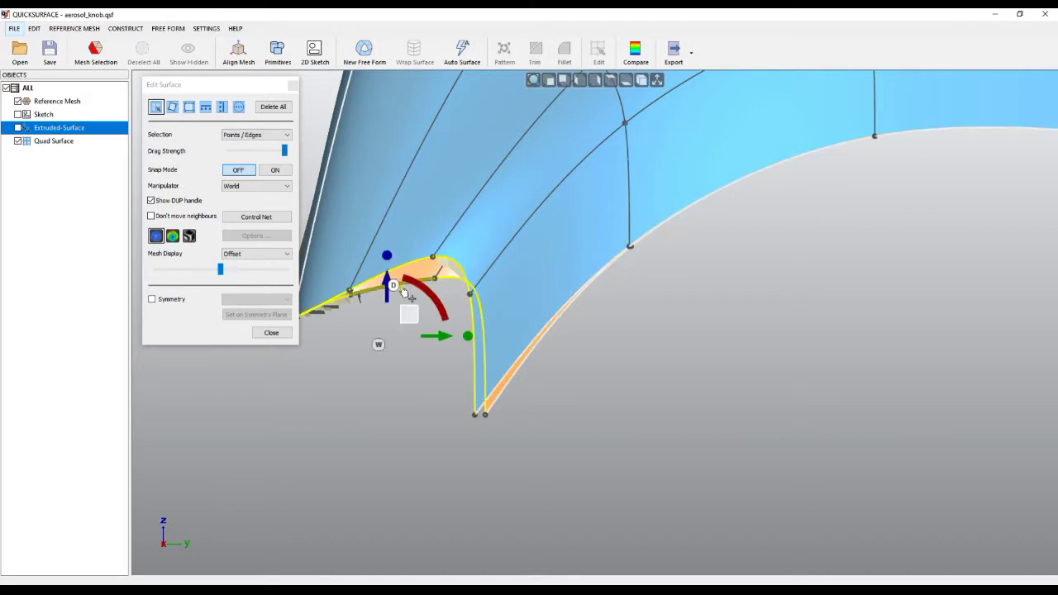
drag(410, 319, 398, 379)
drag(524, 500, 442, 466)
drag(490, 433, 668, 395)
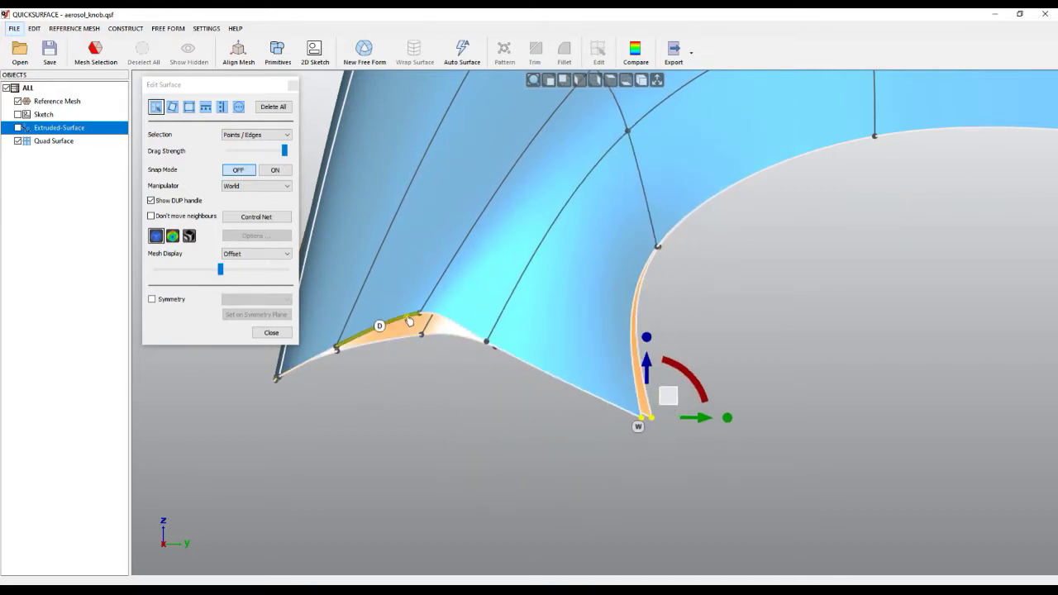
Try to lower the rim points beside the strip's corner at the narrow end to smooth the transition
click(421, 329)
drag(421, 334, 425, 330)
middle_drag(430, 410, 509, 418)
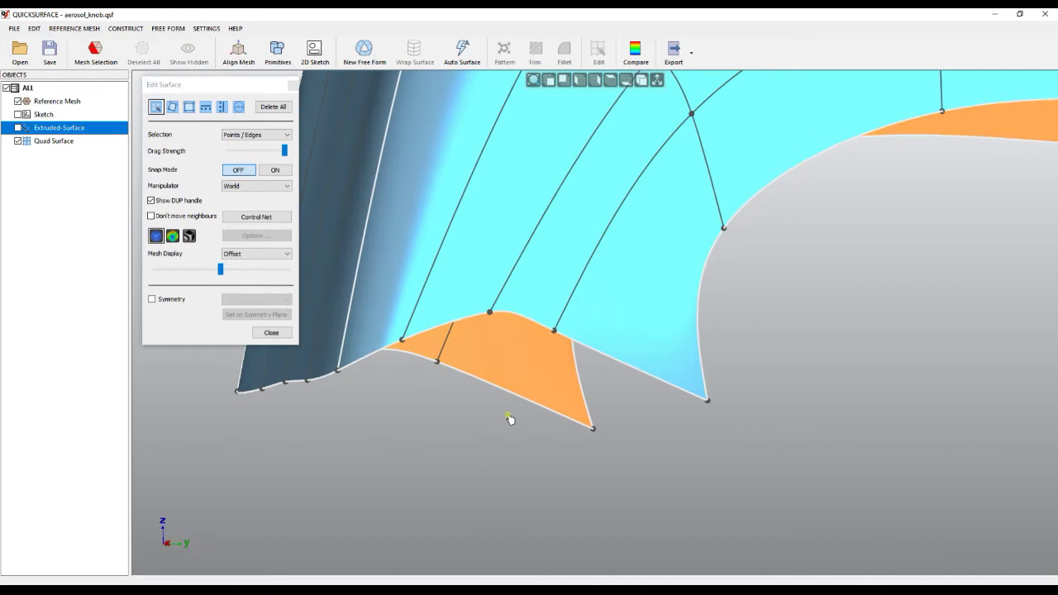
click(548, 79)
right_drag(722, 205, 491, 396)
scroll(438, 396, up, 5)
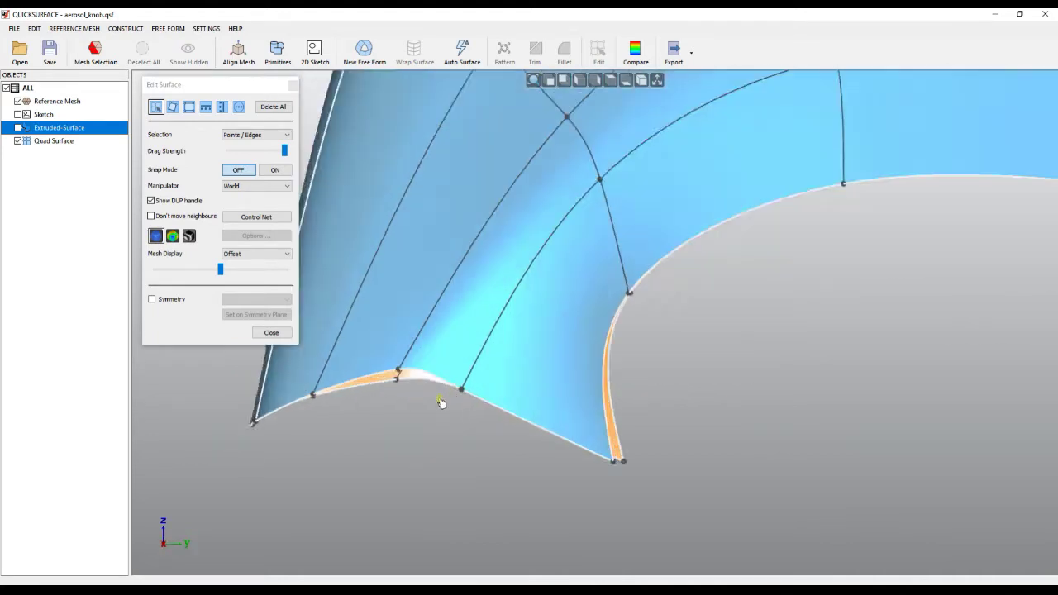
mouse_move(376, 363)
mouse_down()
mouse_move(388, 416)
mouse_move(394, 351)
mouse_move(370, 372)
mouse_move(383, 352)
mouse_move(371, 372)
mouse_move(302, 232)
mouse_move(352, 253)
mouse_move(377, 355)
mouse_move(372, 382)
mouse_move(372, 369)
mouse_up()
right_drag(411, 437, 448, 373)
scroll(448, 374, down, 5)
scroll(450, 374, up, 4)
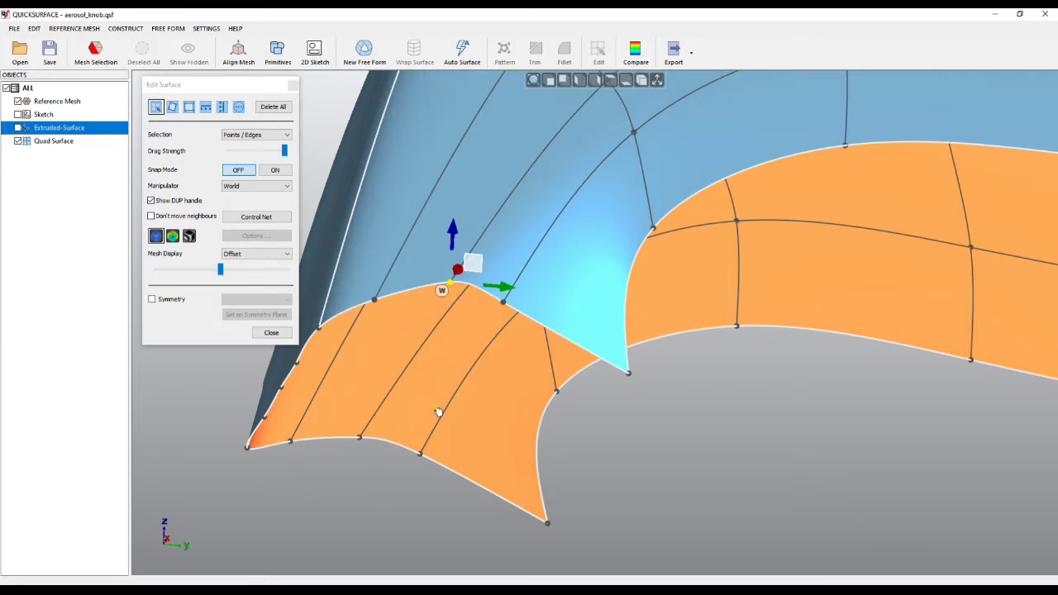
scroll(437, 412, down, 3)
right_drag(576, 449, 760, 536)
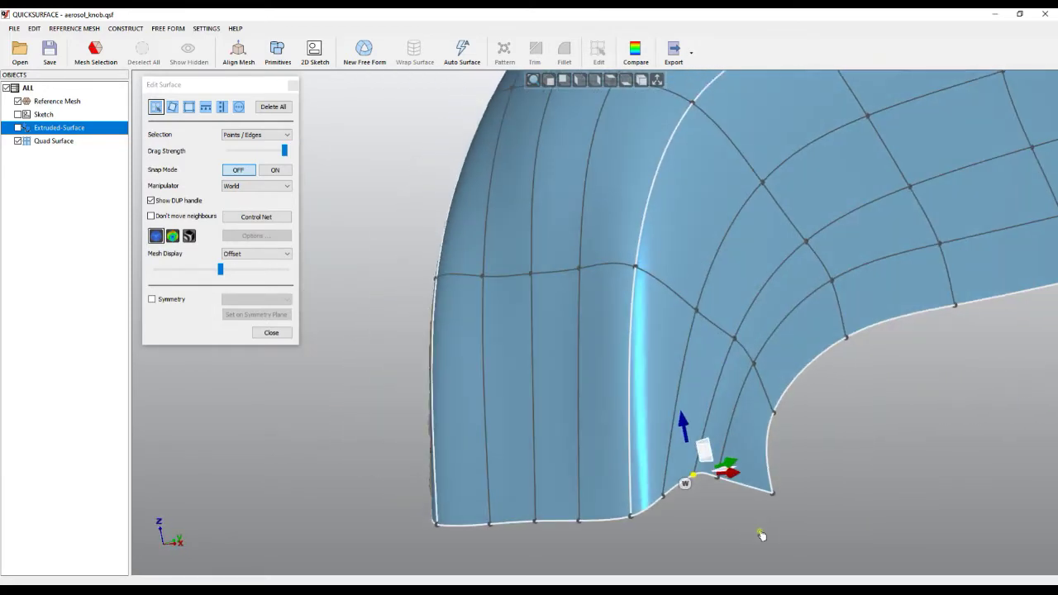
Undo the point moves at the narrow end and the strip extruded from the side rim
key(ctrl+z)
key(ctrl+z)
key(ctrl+z)
key(ctrl+z)
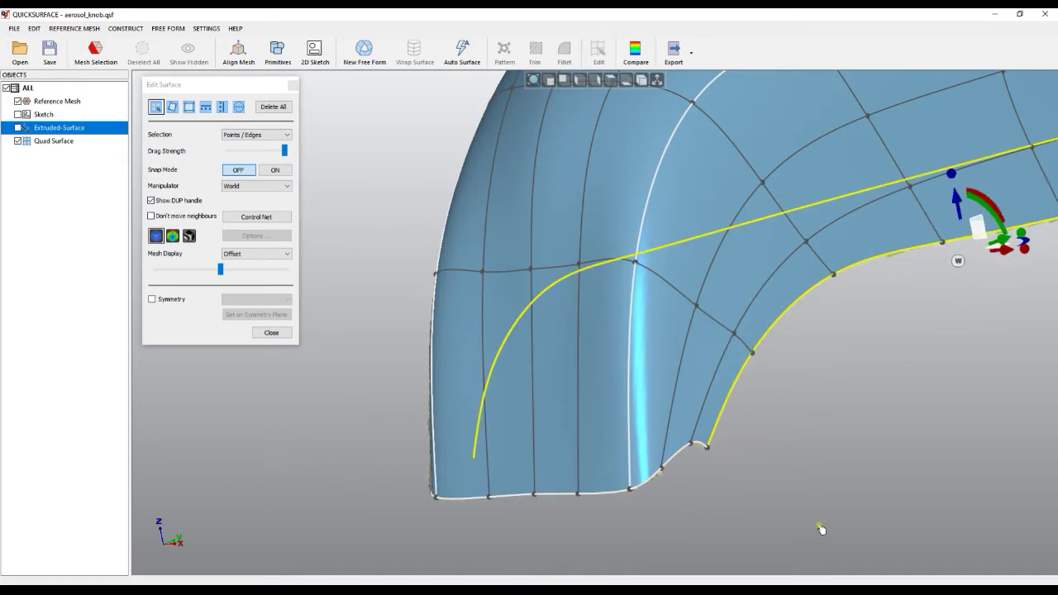
Extrude the selected lower side rim edges diagonally down and toward the wide end in the side view, adding a strip of quads
key(t)
key(r)
scroll(497, 386, up, 5)
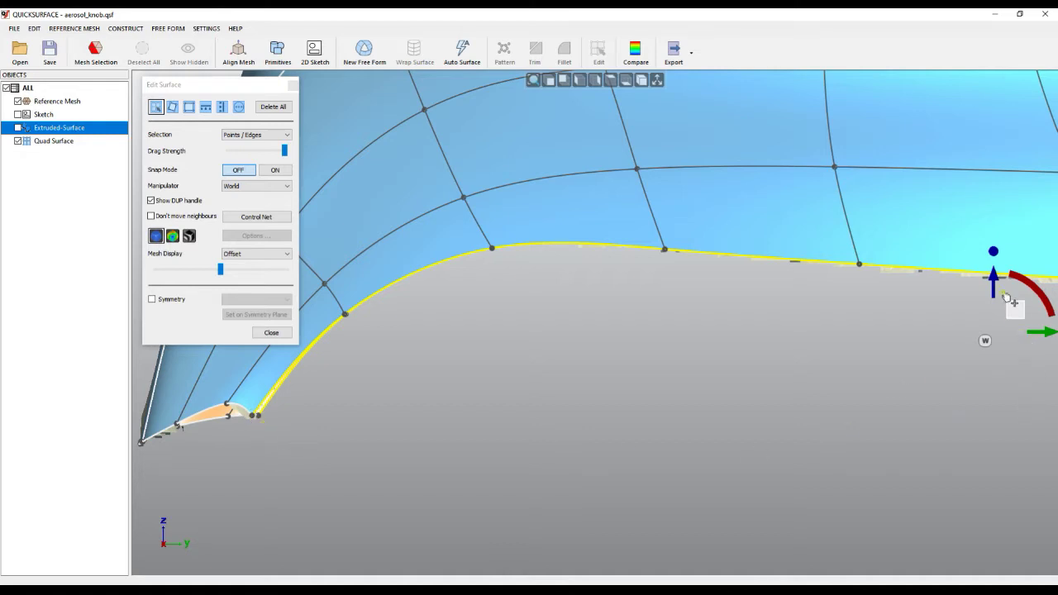
drag(1016, 312, 1033, 351)
key(alt)
key(ctrl+z)
drag(1019, 317, 984, 396)
key(ctrl+z)
drag(1016, 307, 997, 381)
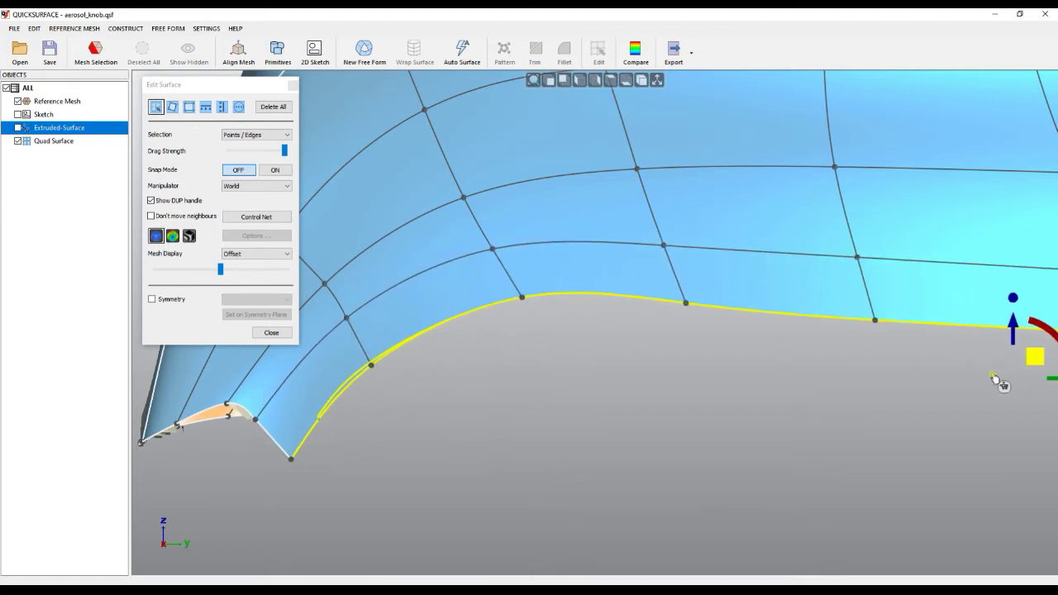
scroll(570, 421, down, 5)
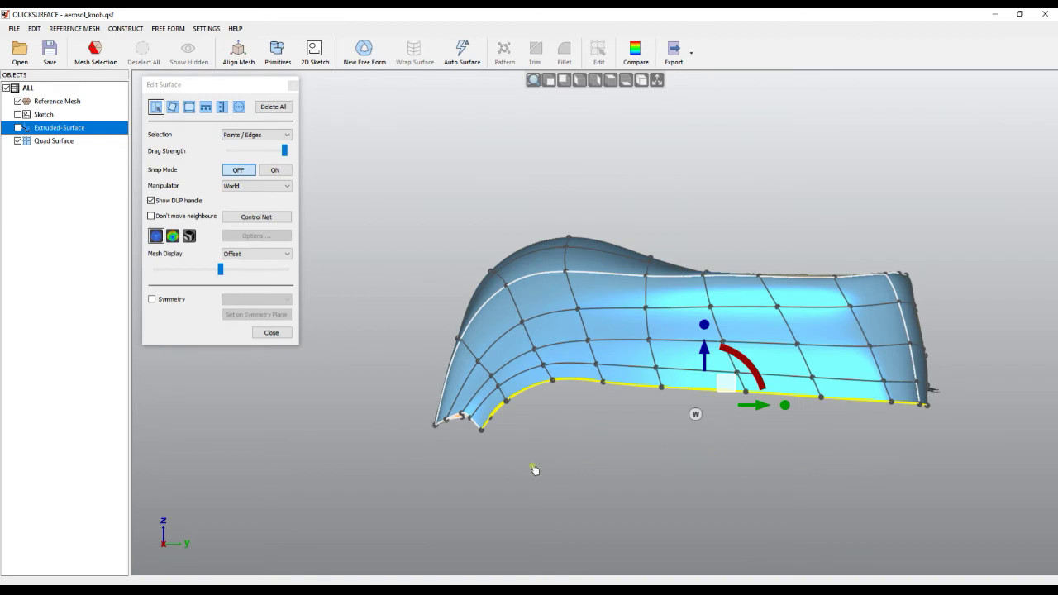
Move the two rim points beside the new strip's corner at the narrow end down to smooth the end rim
scroll(460, 450, up, 5)
click(463, 352)
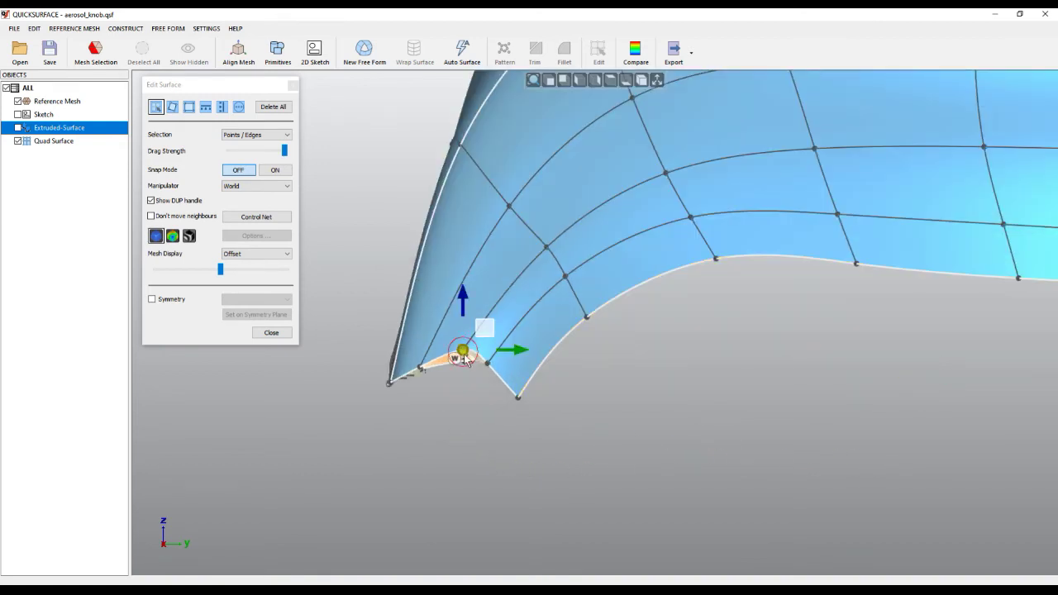
drag(485, 328, 510, 361)
click(487, 368)
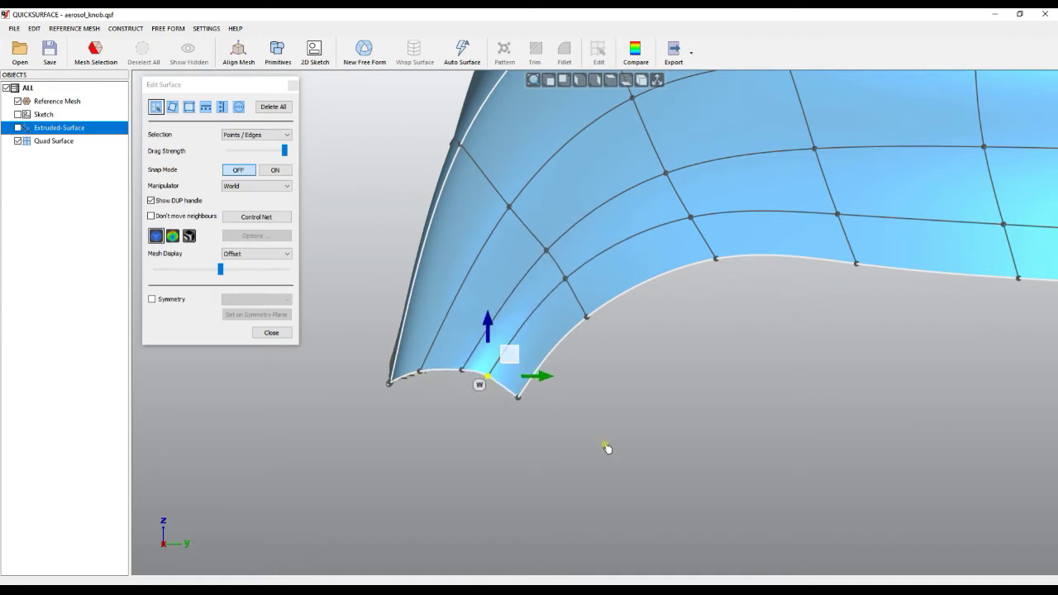
scroll(607, 448, down, 5)
scroll(621, 454, up, 4)
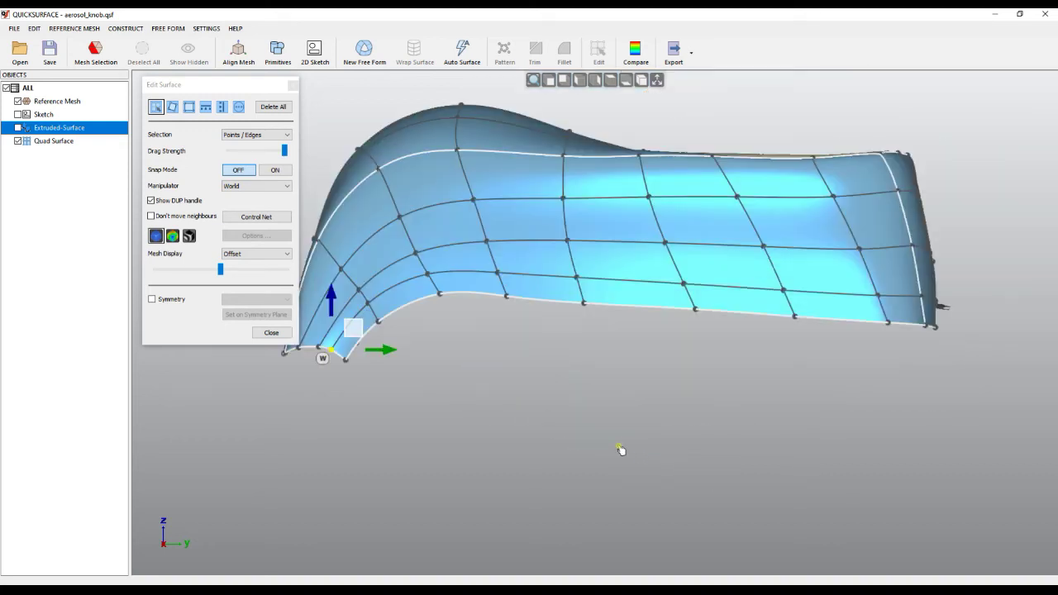